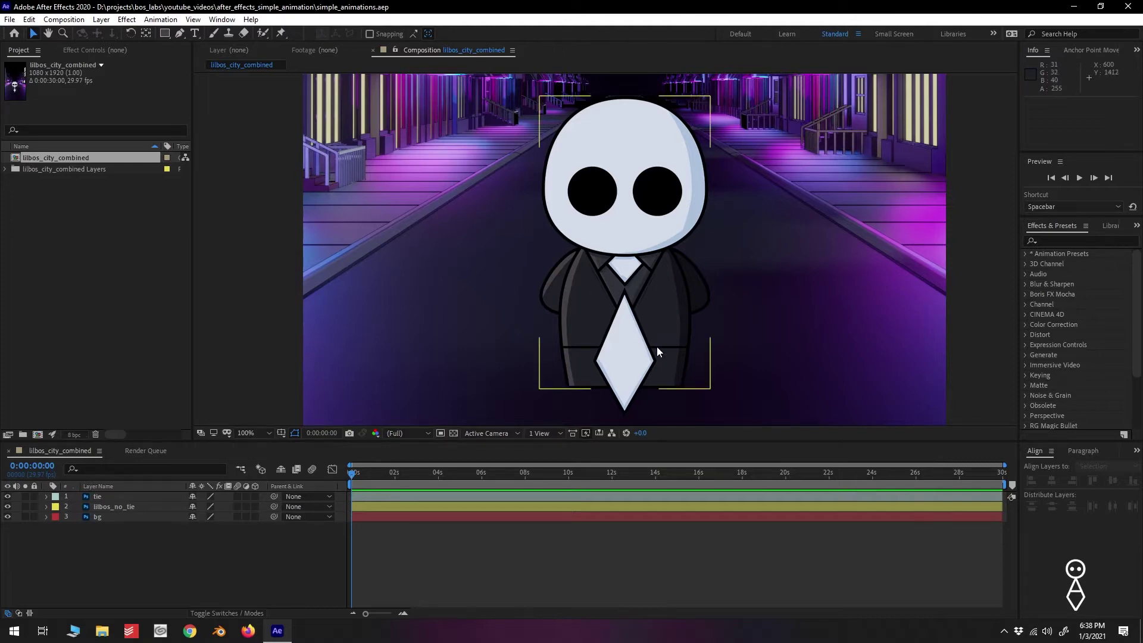
# - Select the tie layer, check its visibility, and reveal its Transform properties
pyautogui.click(119, 499)
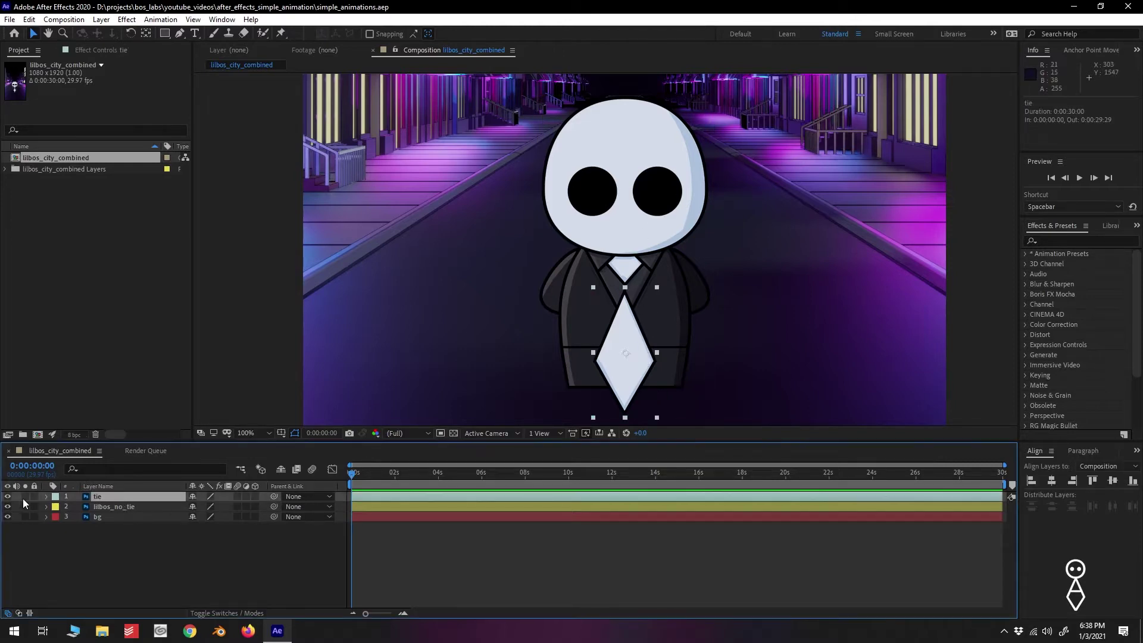
pyautogui.click(8, 497)
pyautogui.click(8, 496)
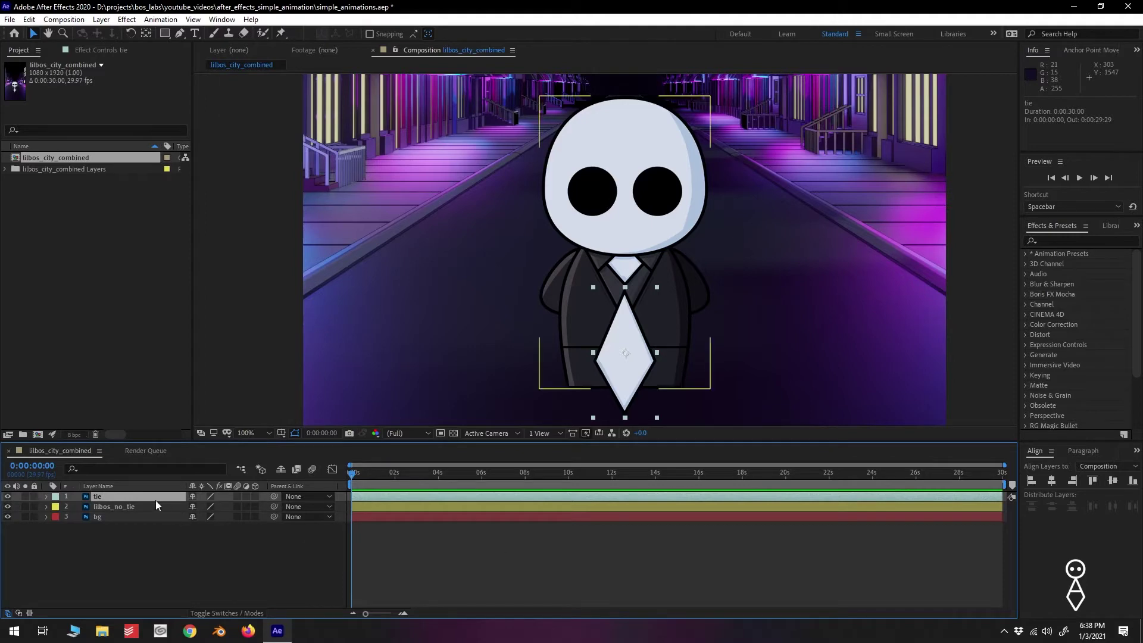
pyautogui.click(47, 497)
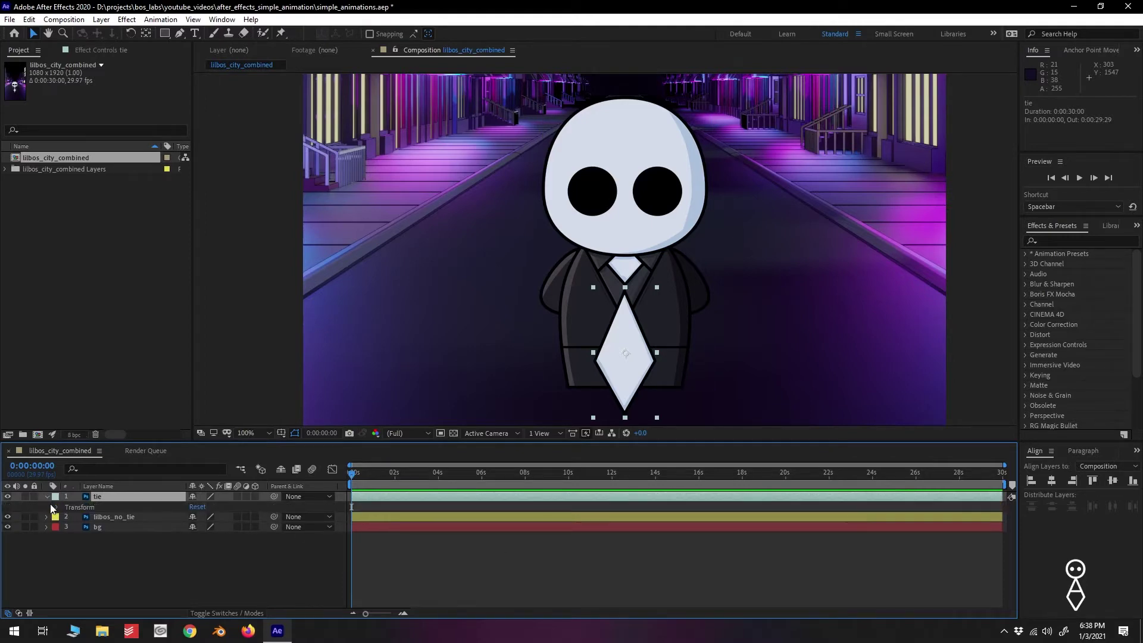
pyautogui.click(57, 507)
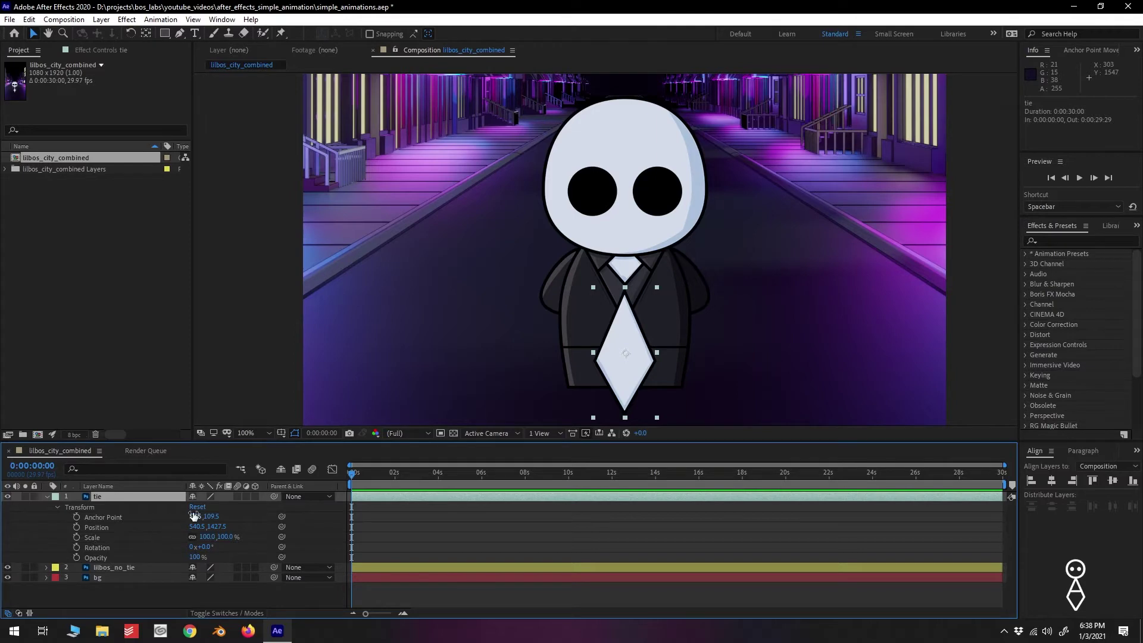
# - Test the tie's anchor point, scale and rotation values, undoing the anchor change
pyautogui.moveTo(205, 522); pyautogui.dragTo(257, 550)
pyautogui.hotkey('ctrl', 'z')
pyautogui.hotkey('ctrl', 'z')
pyautogui.hotkey('ctrl', 'z')
pyautogui.click(231, 540)
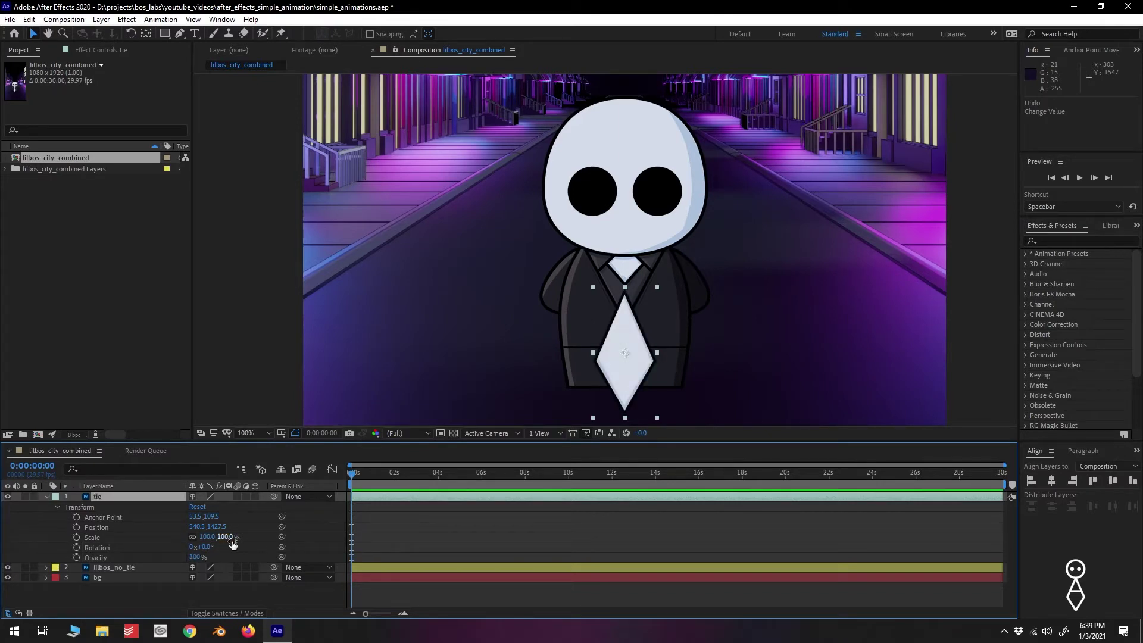
pyautogui.moveTo(205, 548); pyautogui.dragTo(282, 549)
# - Move the tie's anchor point to its top-centre knot (53.5, 0.0), then test and undo a rotation
pyautogui.click(145, 33)
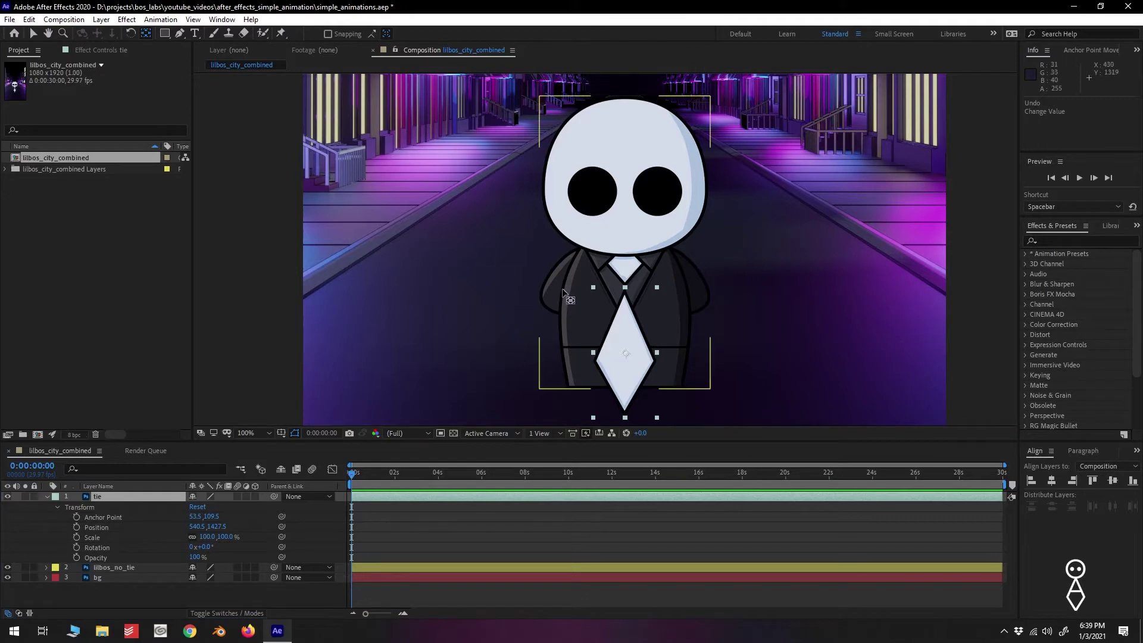
pyautogui.moveTo(624, 353); pyautogui.dragTo(624, 287)
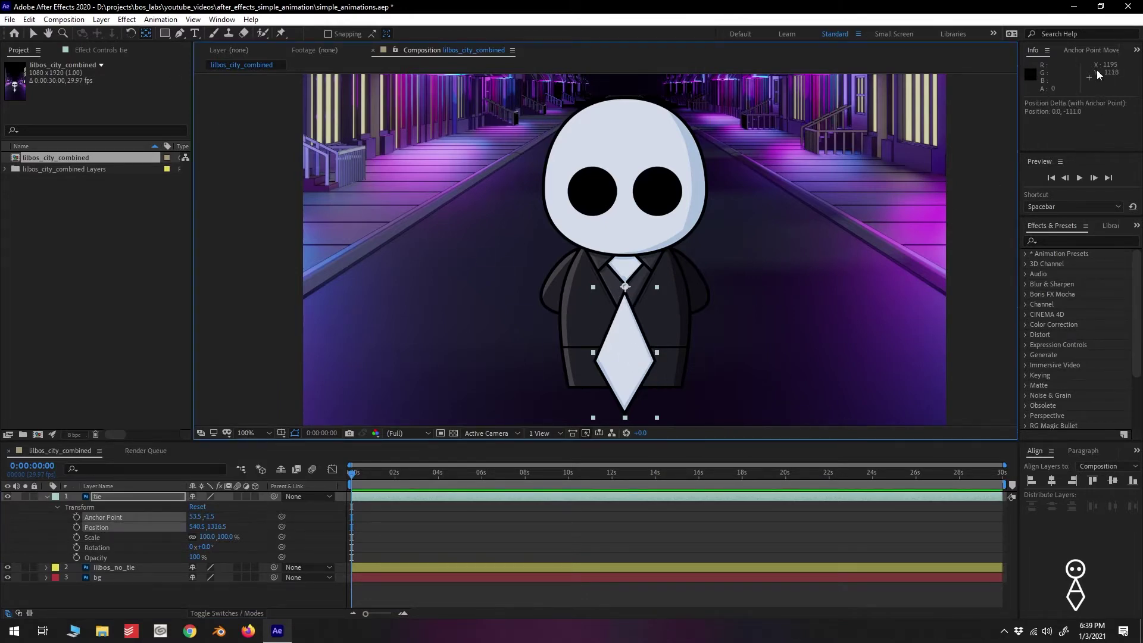
pyautogui.click(1083, 50)
pyautogui.click(1052, 77)
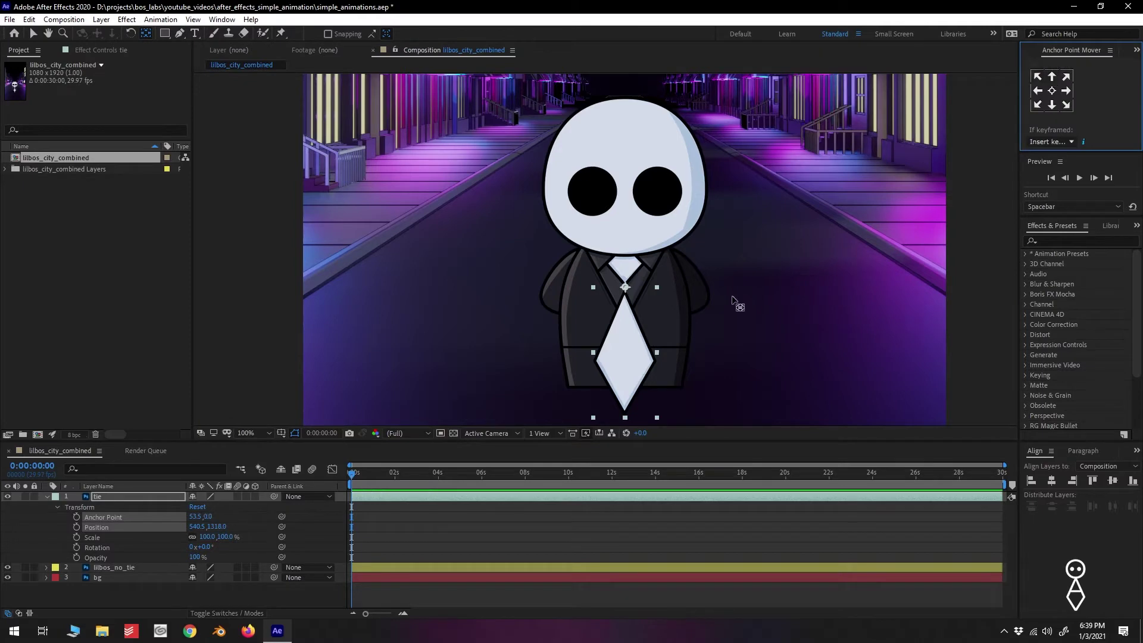
pyautogui.moveTo(206, 547); pyautogui.dragTo(135, 528)
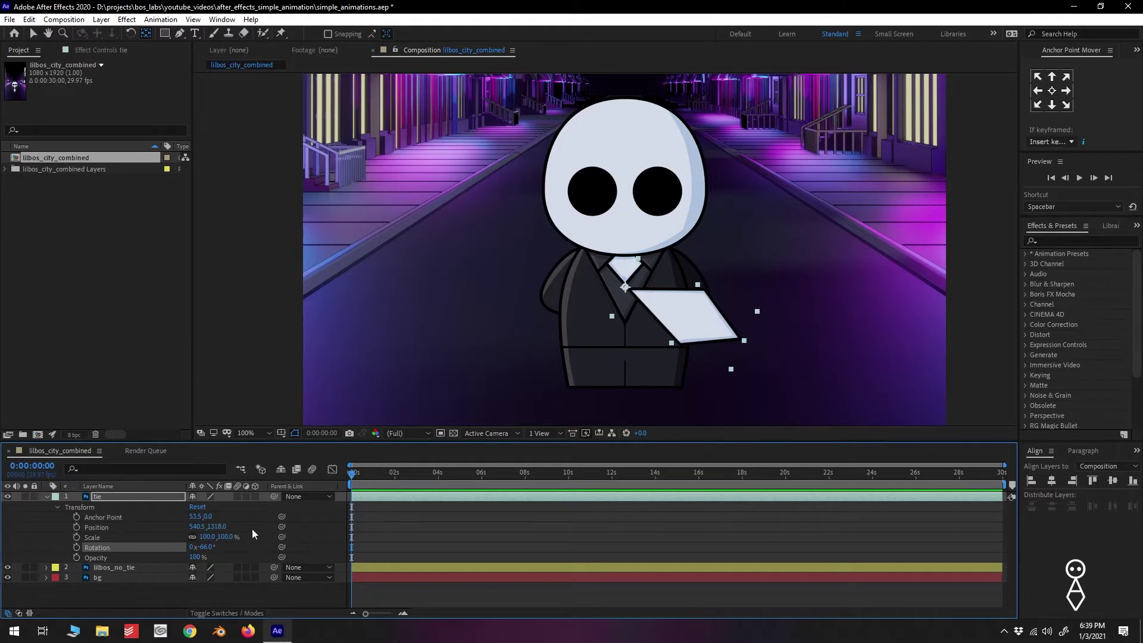
pyautogui.hotkey('ctrl', 'z')
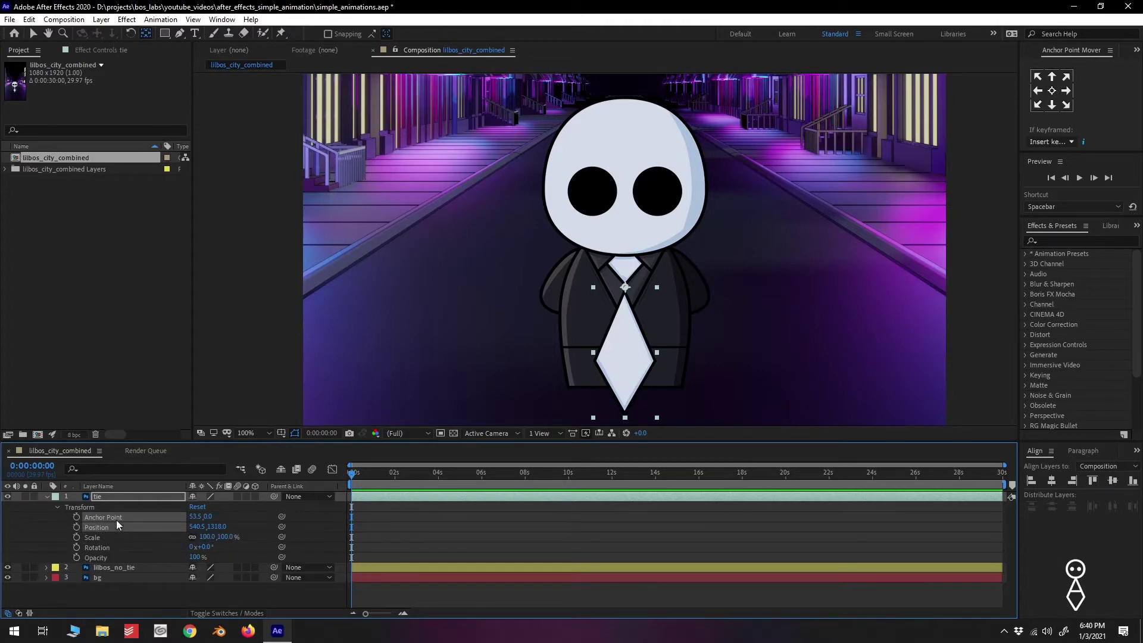
# - Keyframe the tie's Rotation at 45° at 0:00:00:00
pyautogui.click(104, 546)
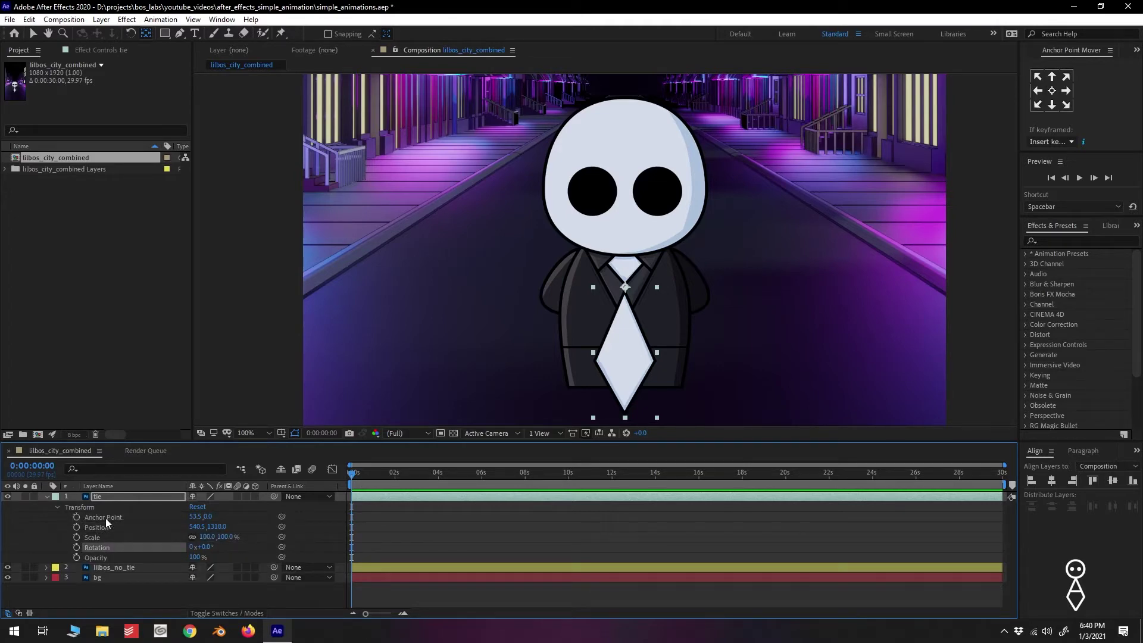
pyautogui.click(105, 518)
pyautogui.click(102, 546)
pyautogui.click(204, 547)
pyautogui.write('45')
pyautogui.press('Return')
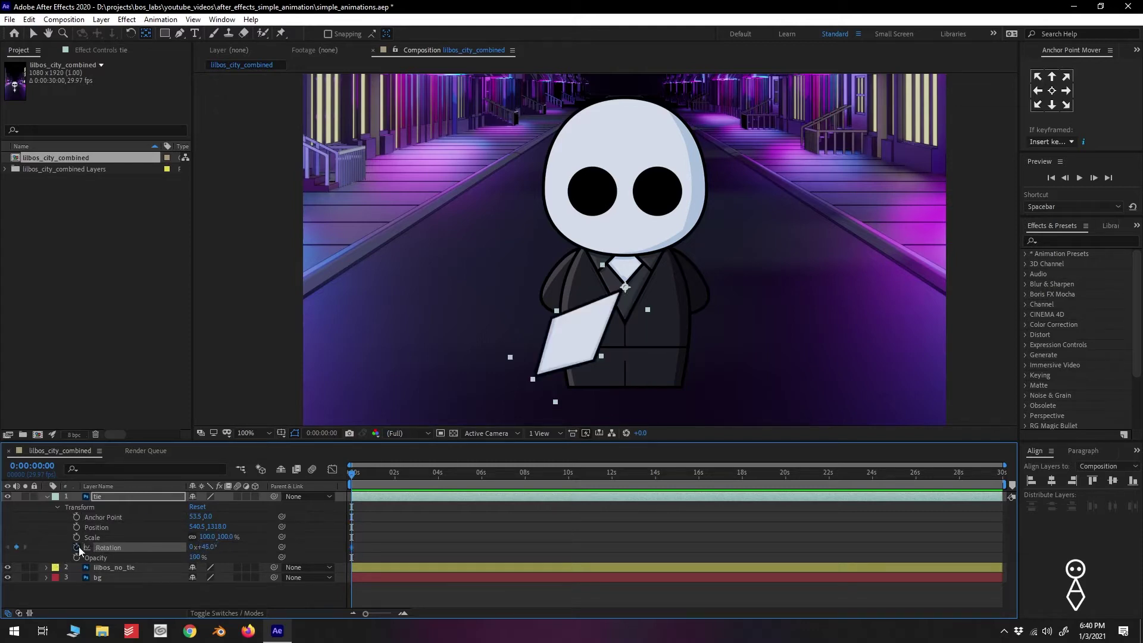
# - Add a -45° Rotation keyframe at 0:00:00:20 and preview the swing from the start
pyautogui.moveTo(345, 480); pyautogui.dragTo(369, 474)
pyautogui.moveTo(352, 547); pyautogui.dragTo(396, 547)
pyautogui.moveTo(374, 481); pyautogui.dragTo(354, 485)
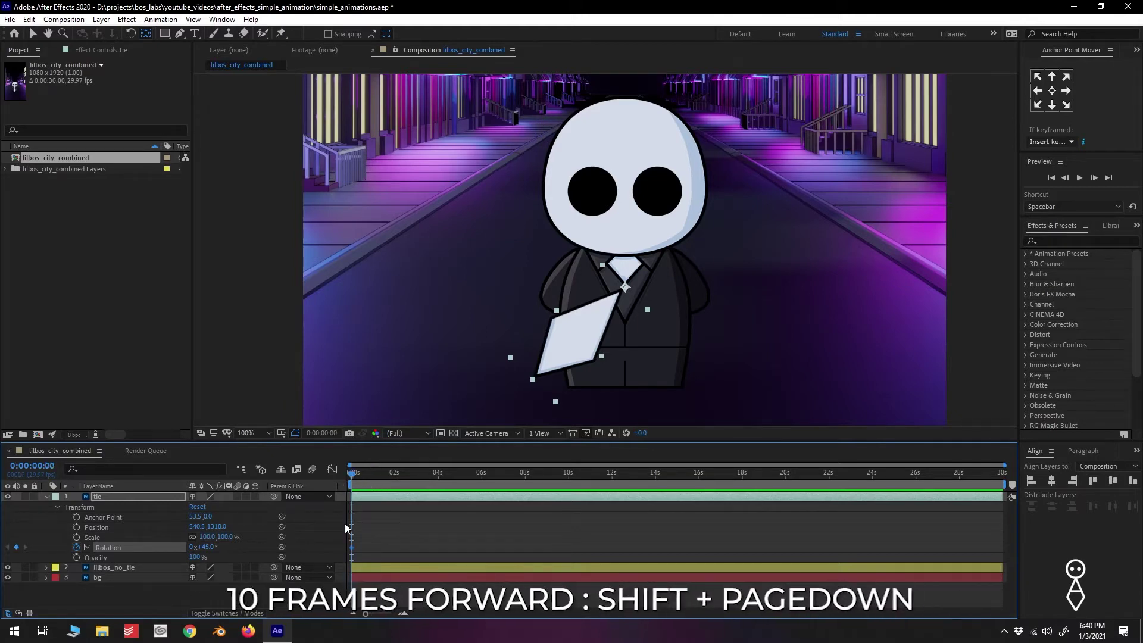
pyautogui.hotkey('shift', 'pagedown')
pyautogui.hotkey('shift', 'pagedown')
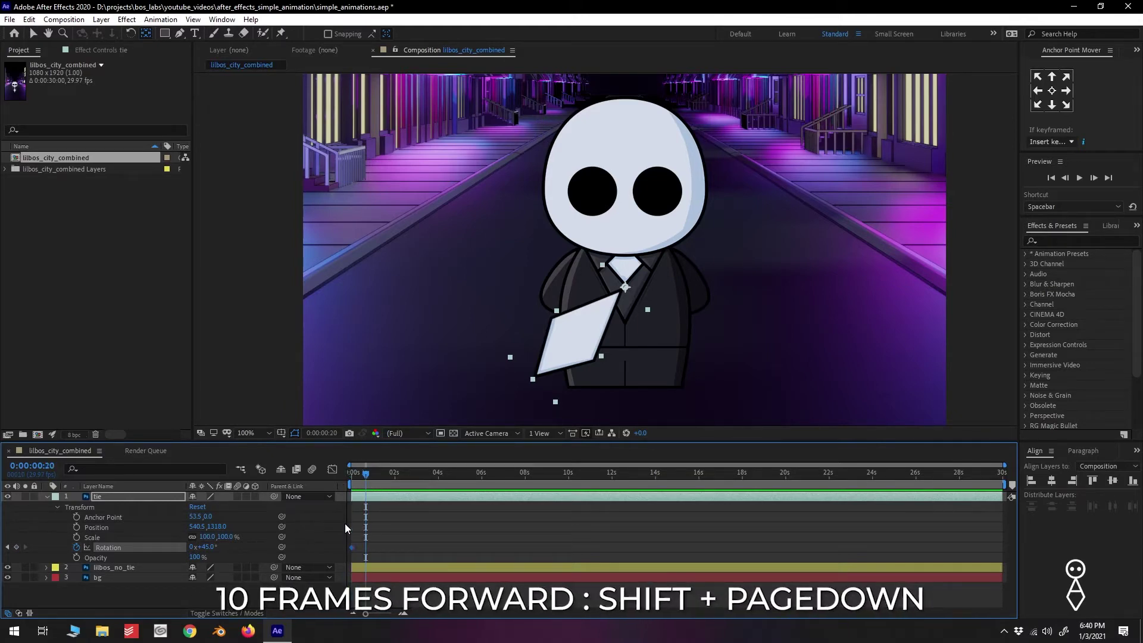
pyautogui.click(205, 547)
pyautogui.write('-45')
pyautogui.press('Return')
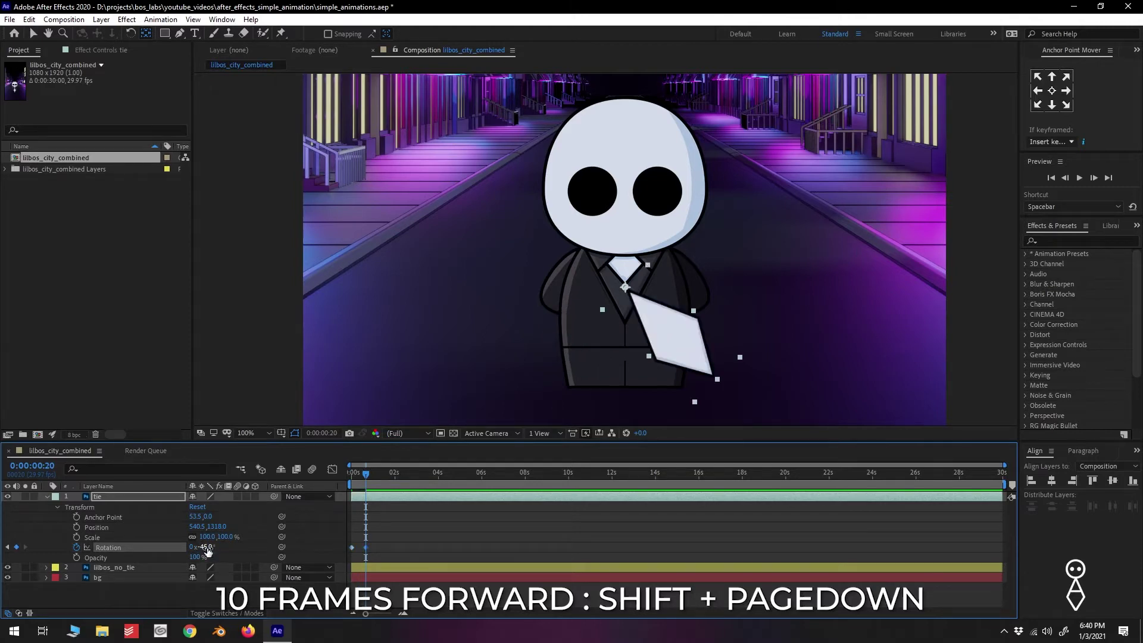
pyautogui.press('Home')
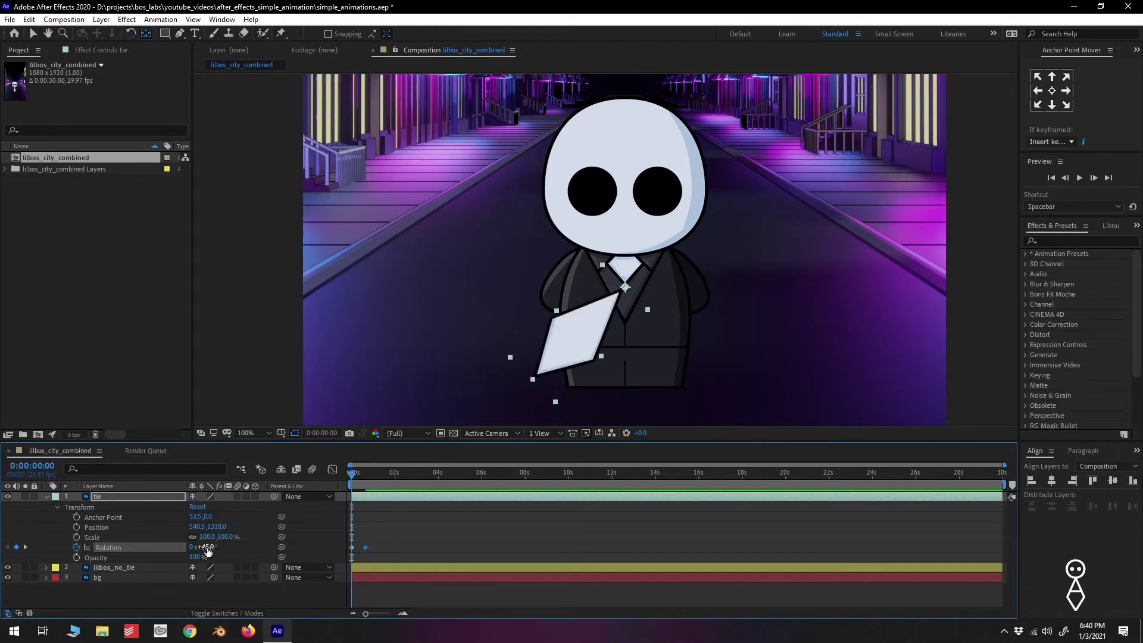
pyautogui.press('space')
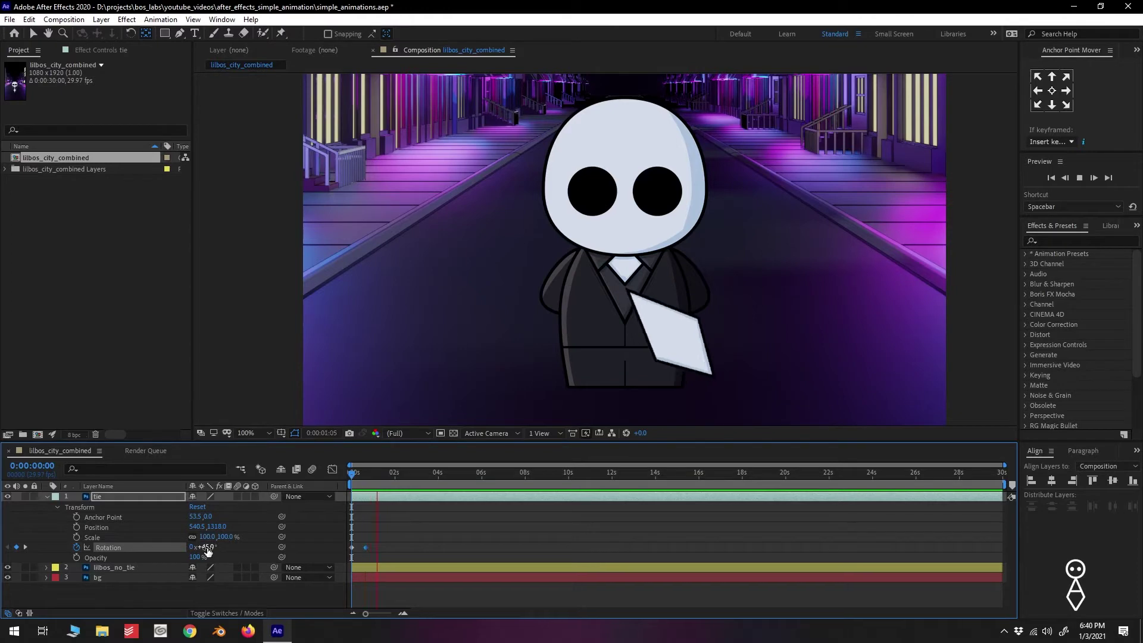
pyautogui.press('space')
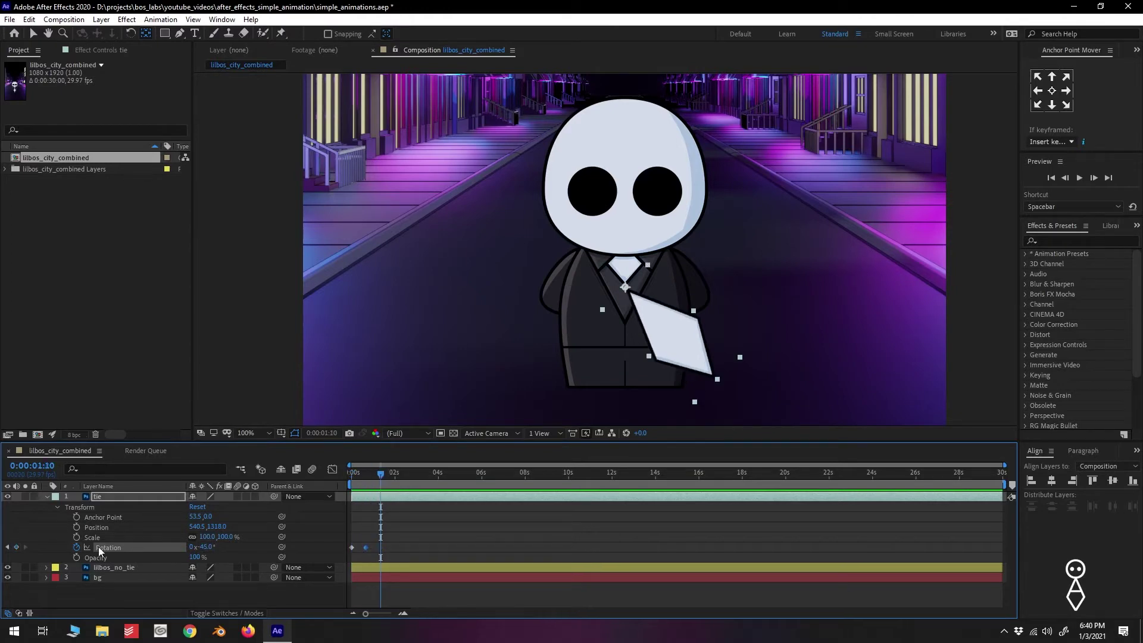
# - Add a 45° Rotation keyframe at 0:00:01:10 and preview the full back-and-forth swing
pyautogui.click(211, 547)
pyautogui.write('45')
pyautogui.press('Return')
pyautogui.press('space')
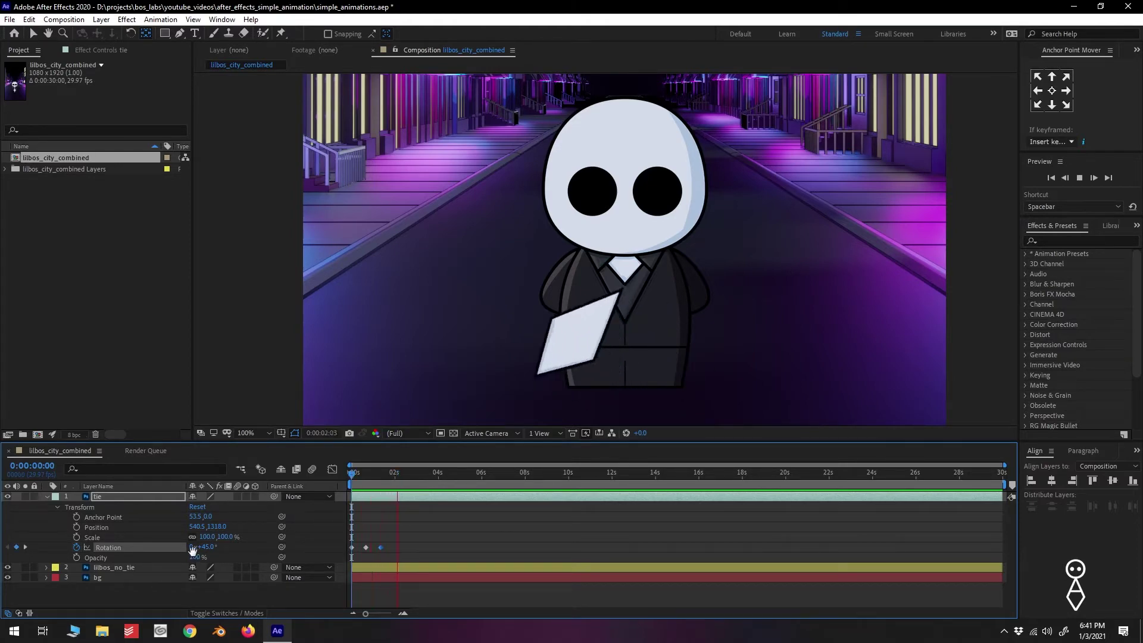
pyautogui.press('space')
pyautogui.press('space')
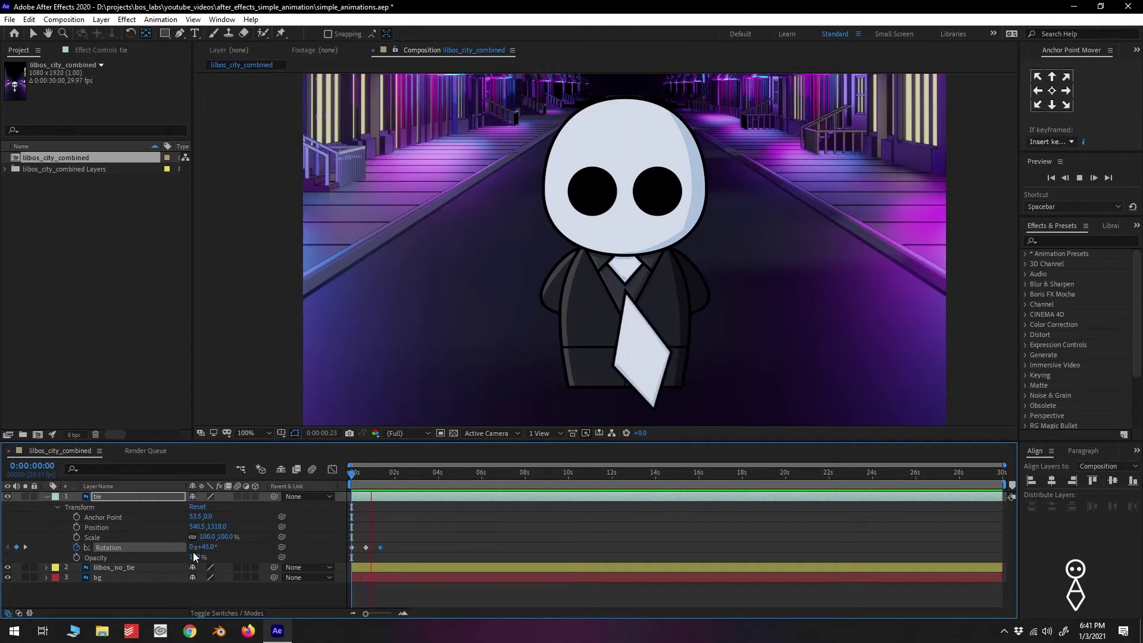
pyautogui.press('space')
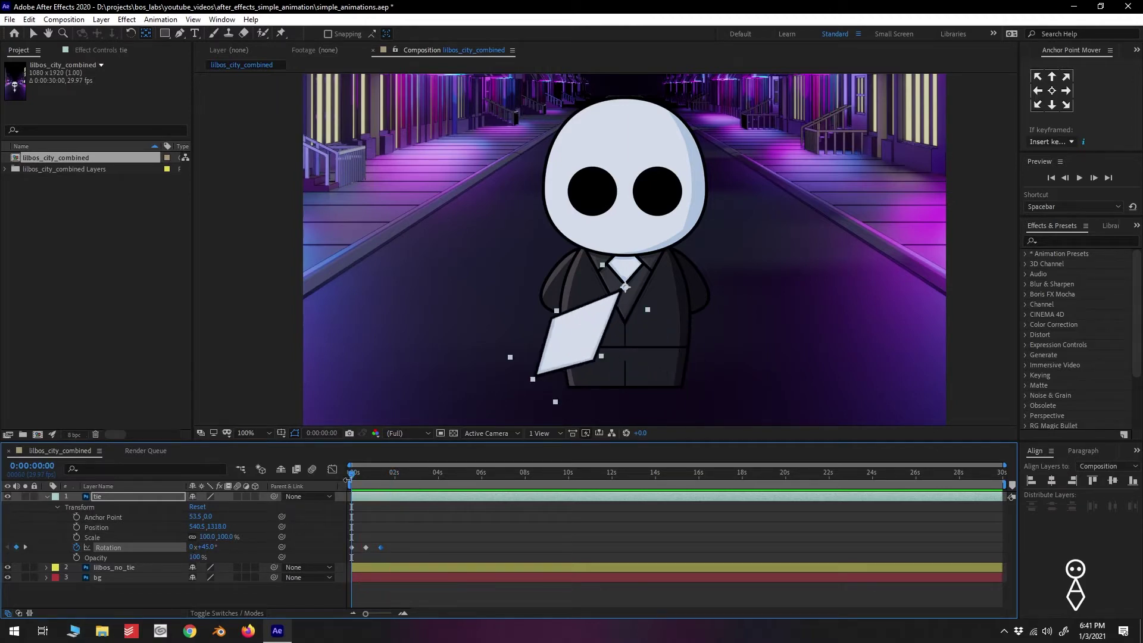
# - Scrub the swing, return to the start, and select the Rotation keyframes at 0:00:00:20 and 0:00:01:10
pyautogui.moveTo(351, 476); pyautogui.dragTo(375, 486)
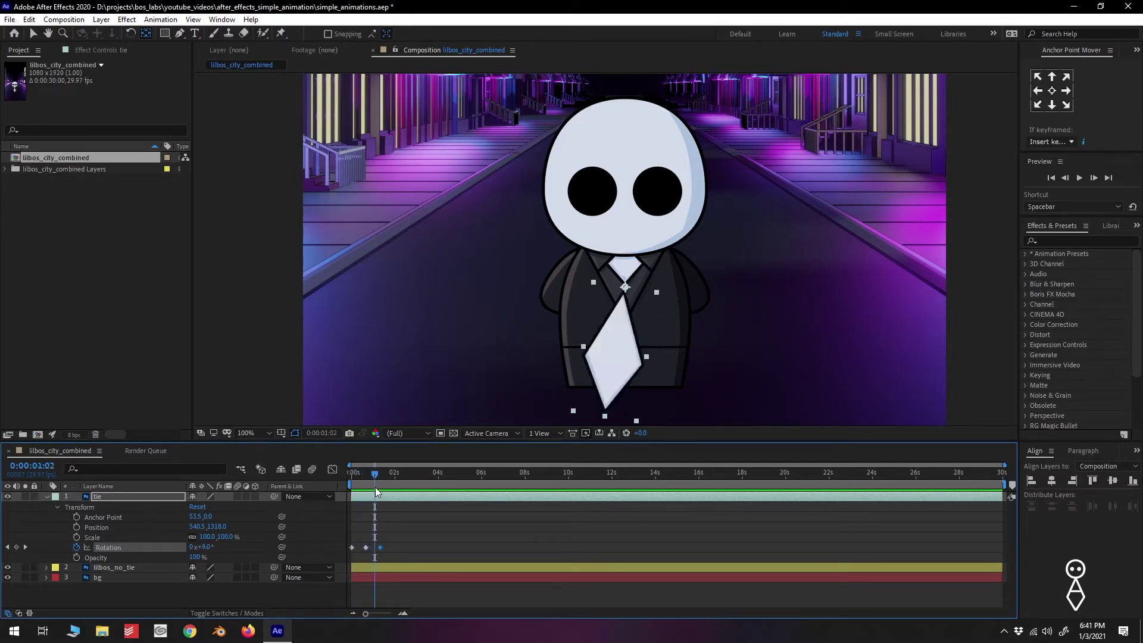
pyautogui.press('Home')
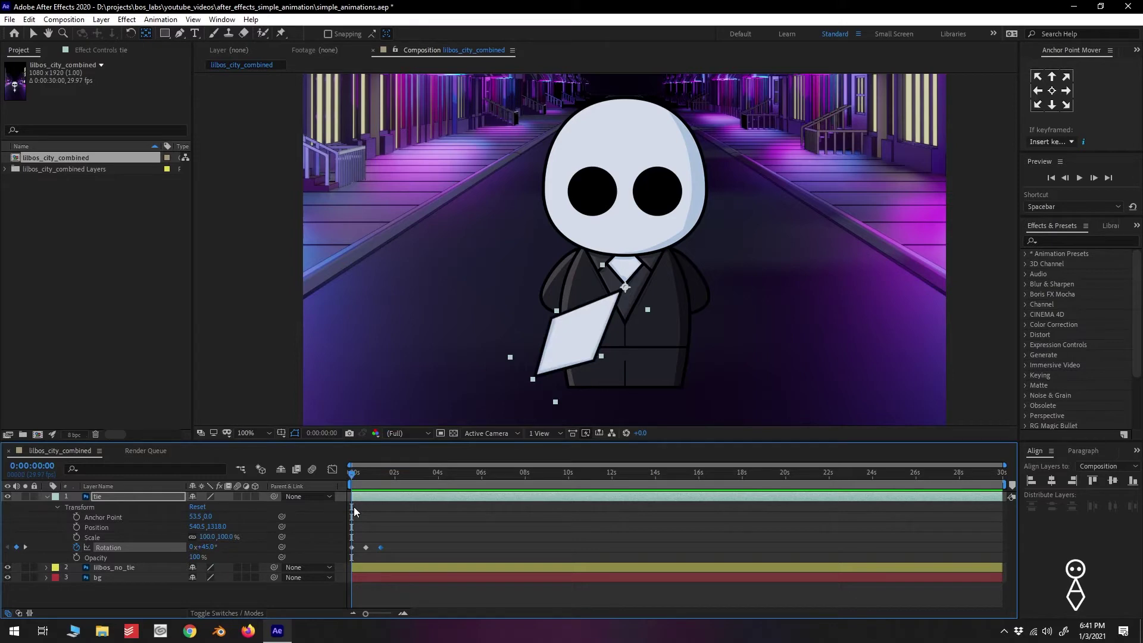
pyautogui.keyDown('shift'); pyautogui.click(365, 548); pyautogui.keyUp('shift')
pyautogui.keyDown('shift'); pyautogui.click(380, 548); pyautogui.keyUp('shift')
# - Try making the selected Rotation keyframes hold keyframes from the Animation menu, then clear the selection
pyautogui.click(162, 20)
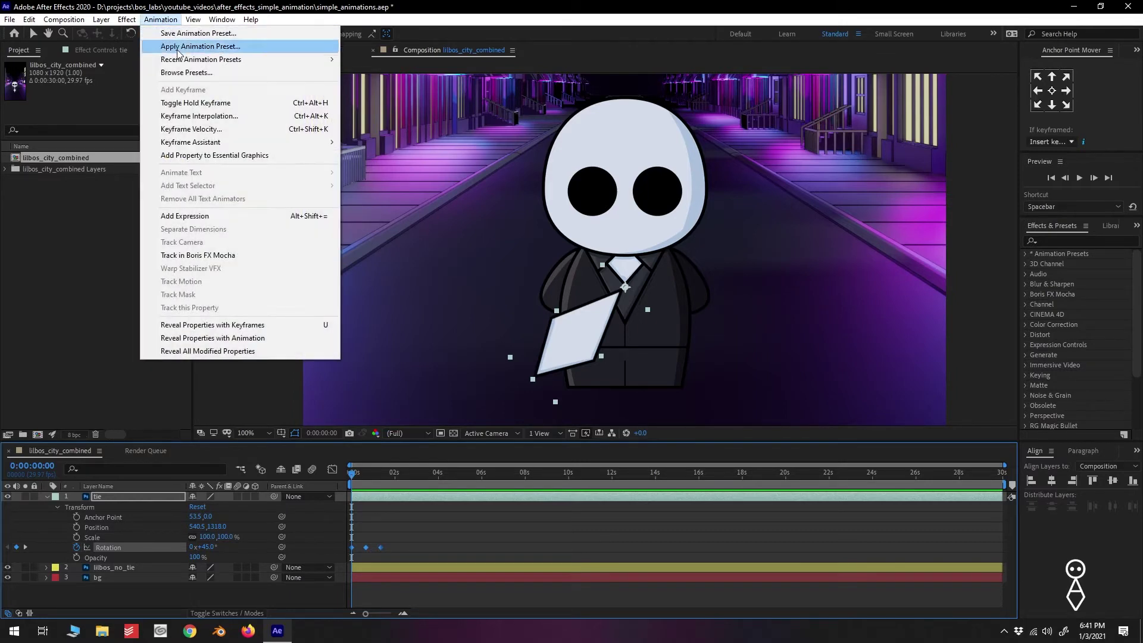
pyautogui.click(200, 103)
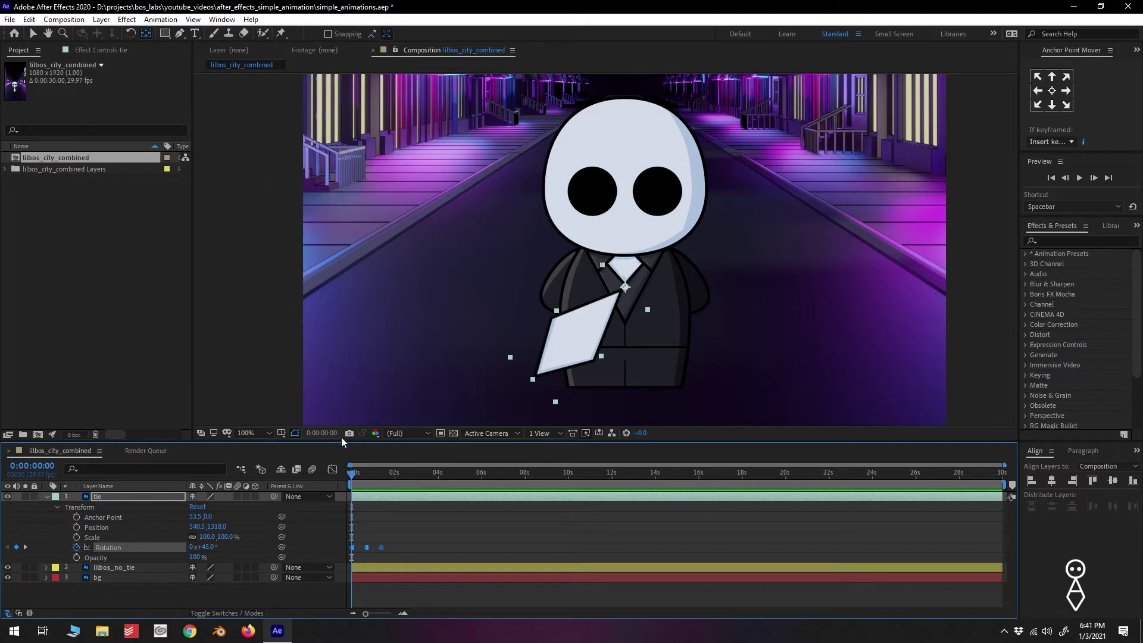
pyautogui.rightClick(365, 547)
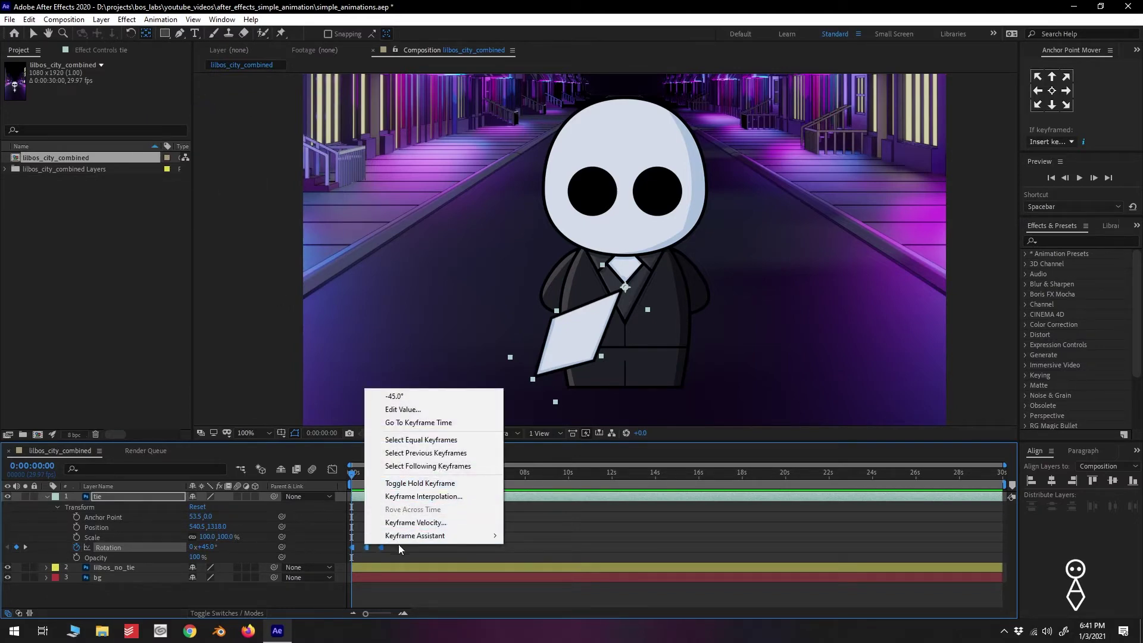
pyautogui.click(373, 548)
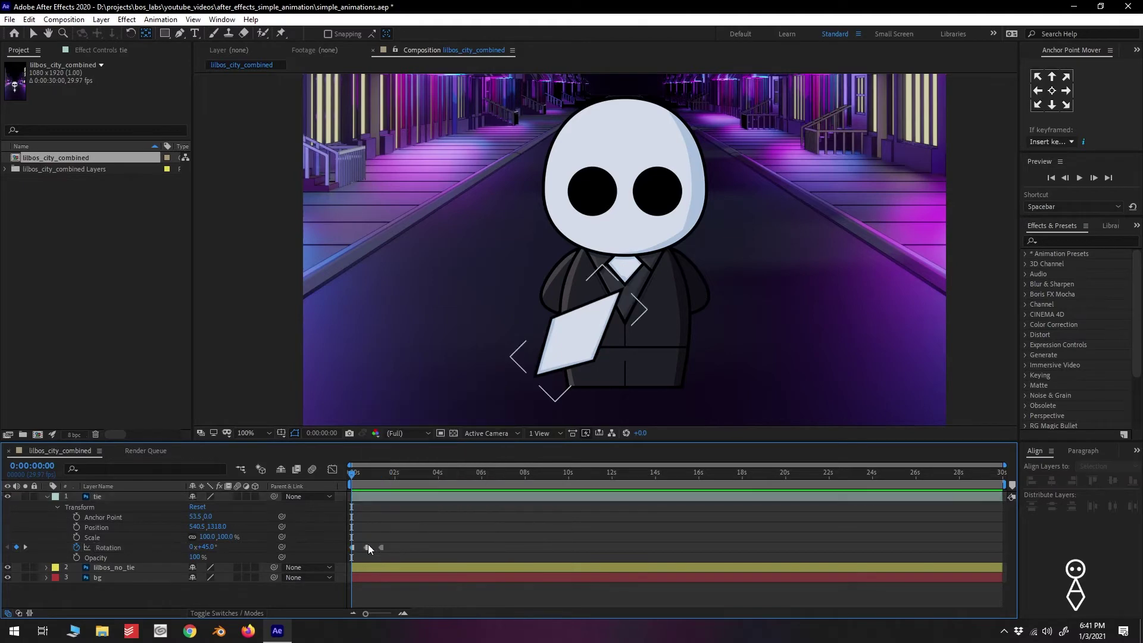
# - Preview the tie's rotation swing from the start several times
pyautogui.press('space')
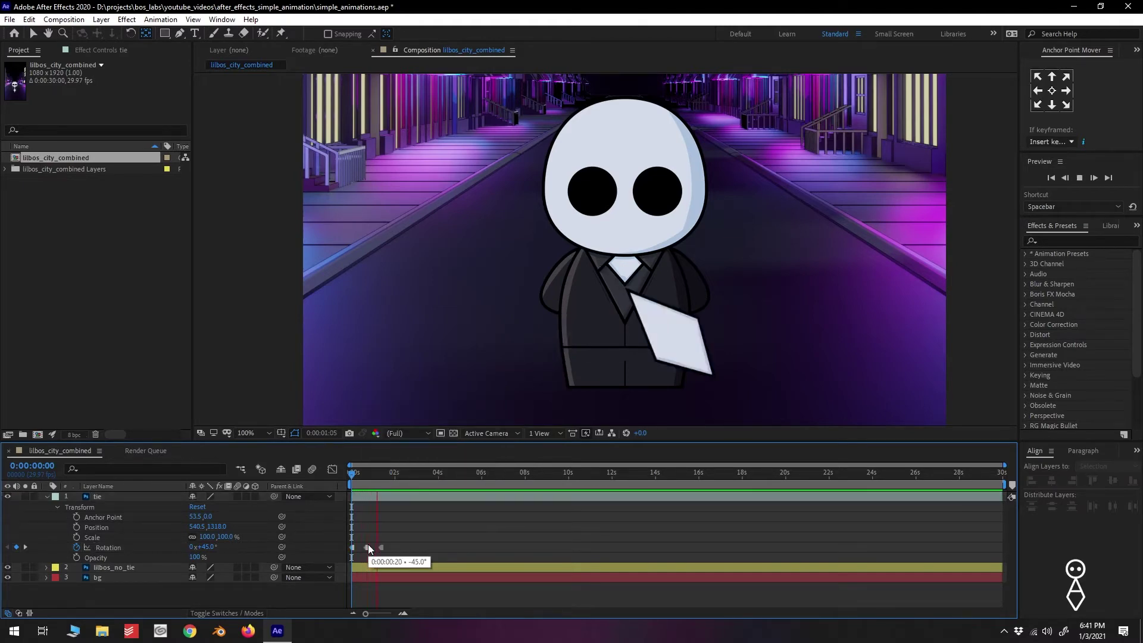
pyautogui.press('space')
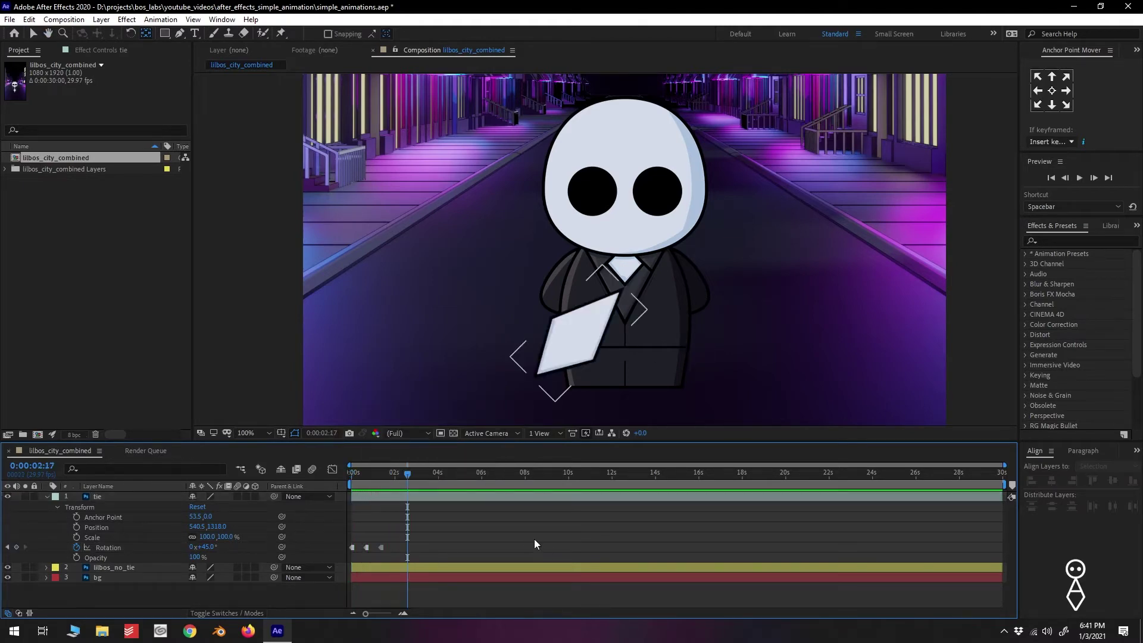
pyautogui.press('Home')
pyautogui.press('space')
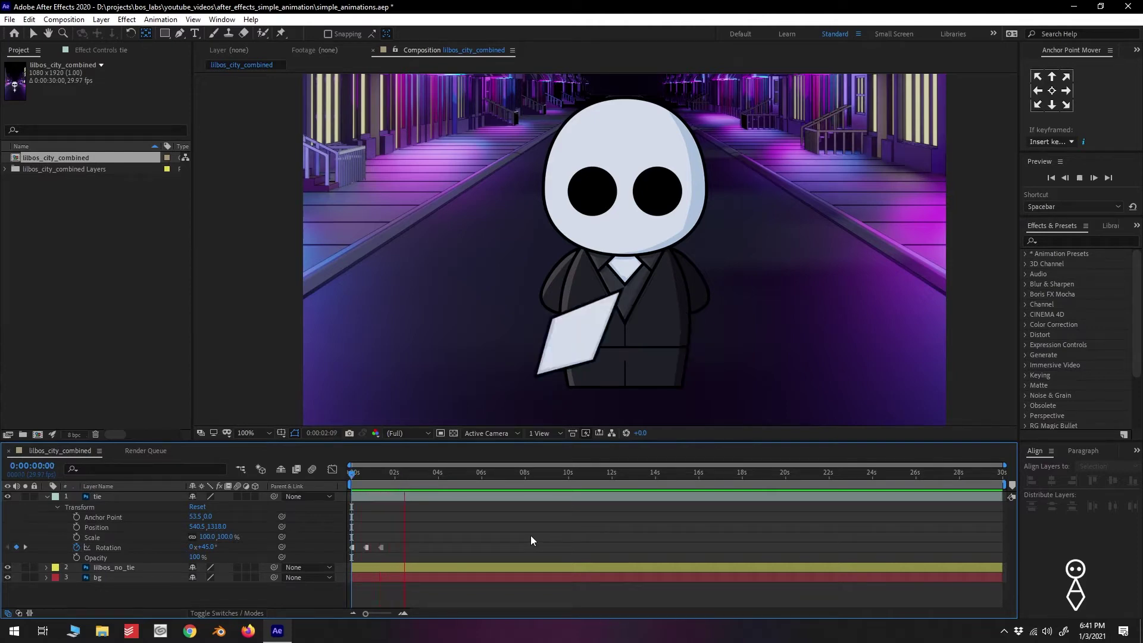
pyautogui.press('space')
pyautogui.press('space')
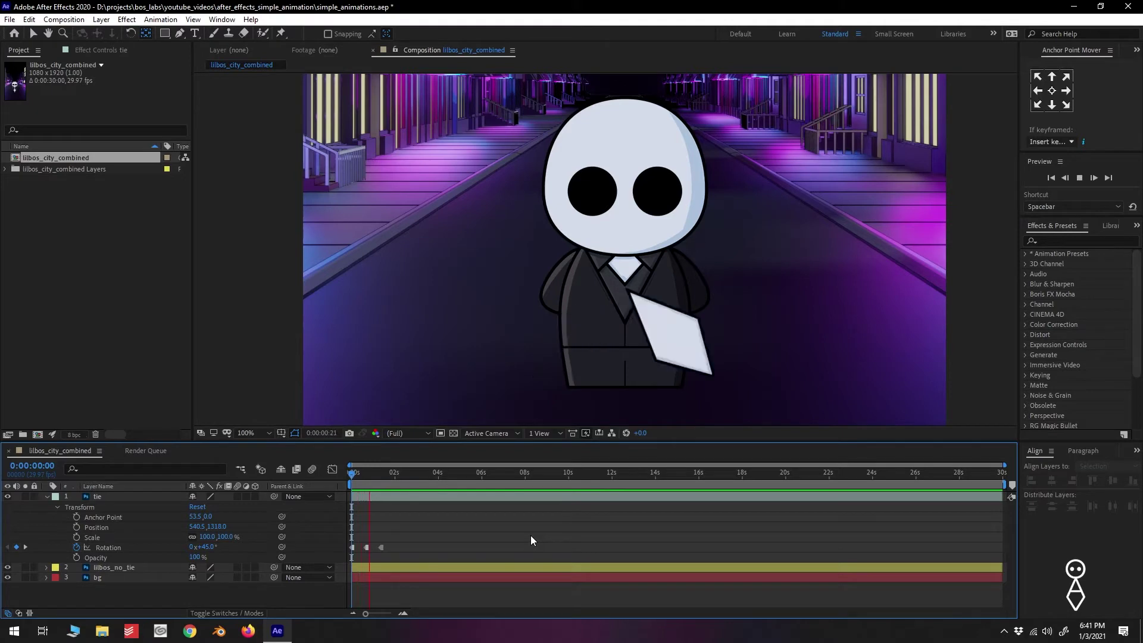
pyautogui.press('space')
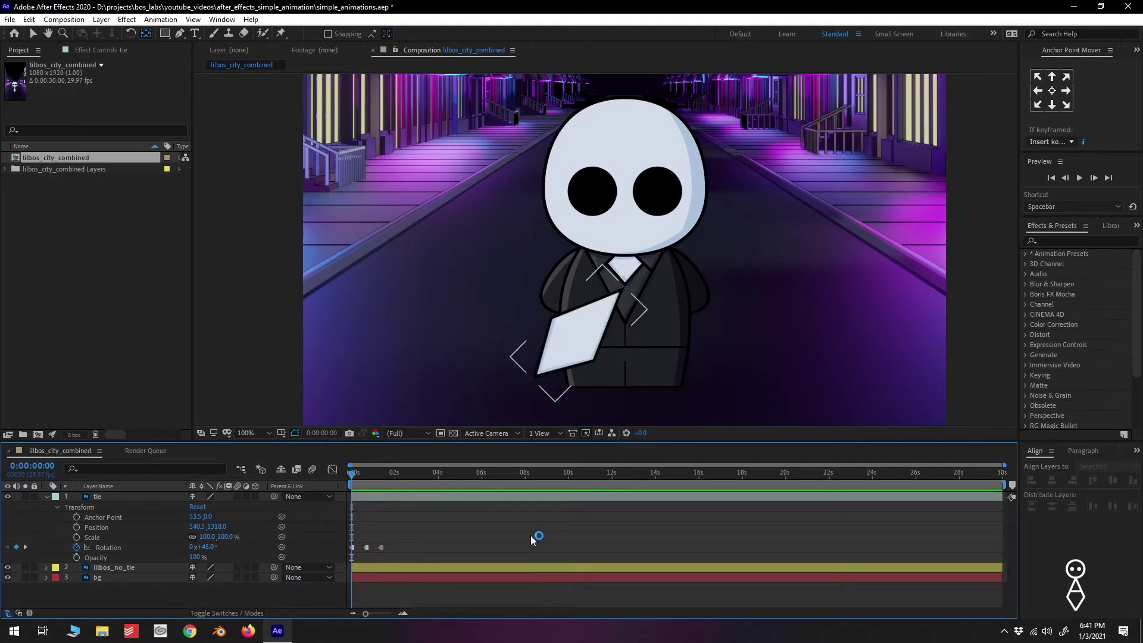
# - Marquee-select all Rotation keyframes, apply Toggle Hold Keyframe, and preview the result
pyautogui.moveTo(403, 550); pyautogui.dragTo(352, 551)
pyautogui.rightClick(366, 547)
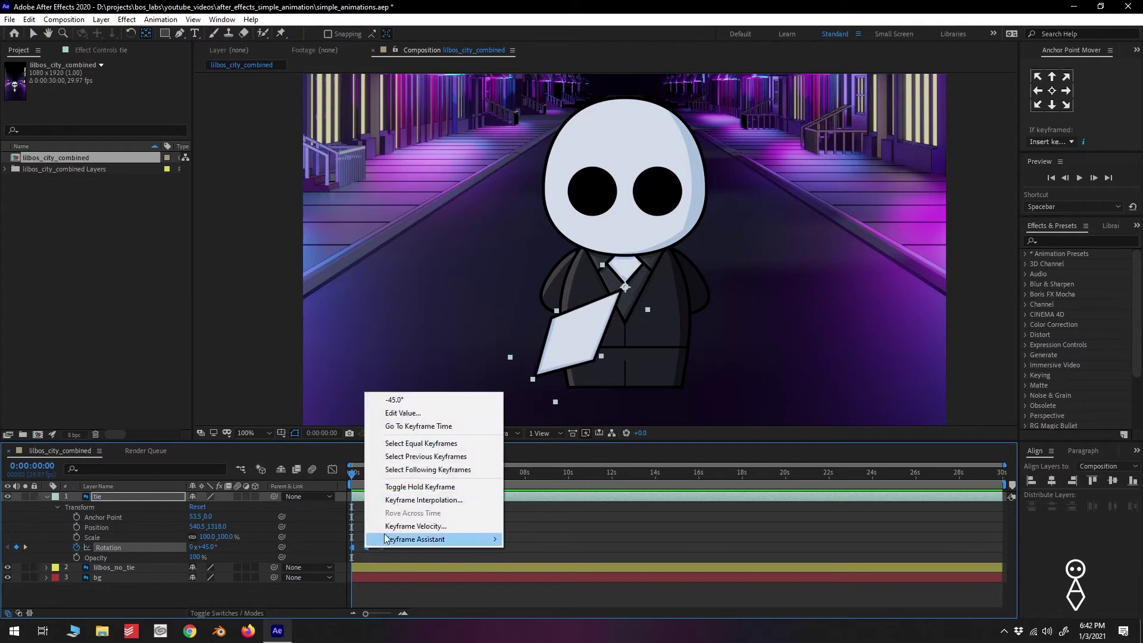
pyautogui.click(415, 487)
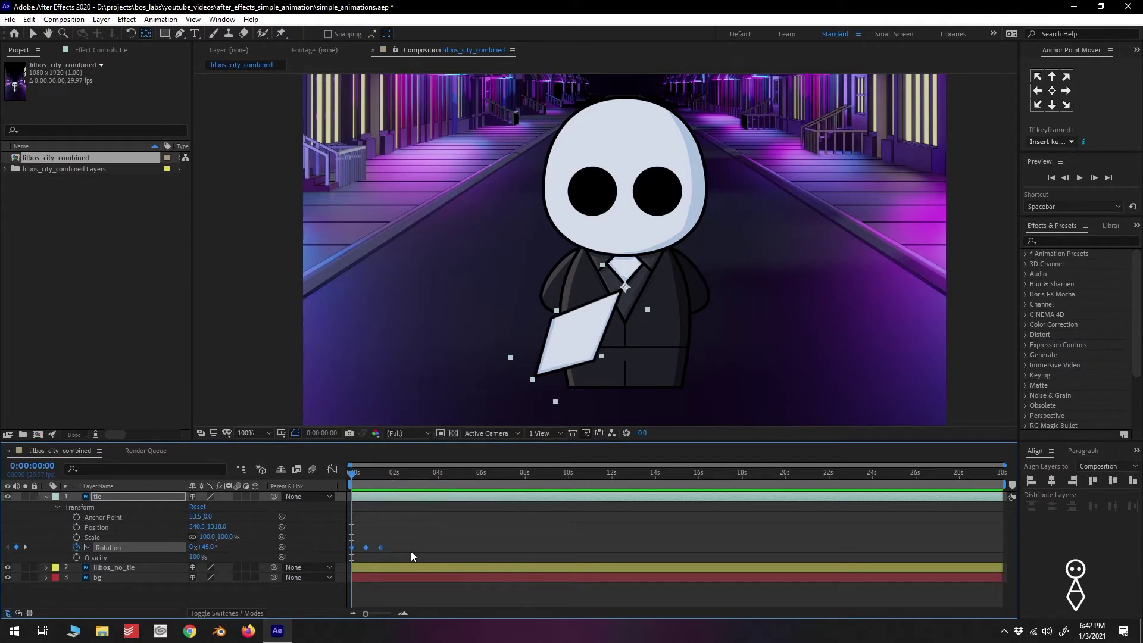
pyautogui.press('space')
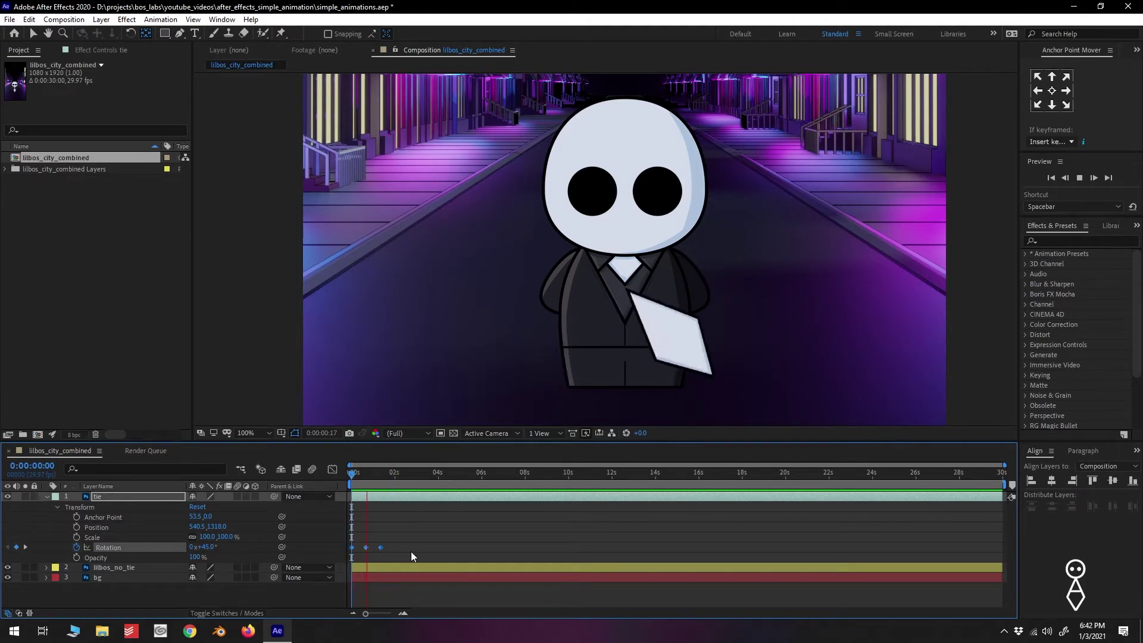
pyautogui.press('space')
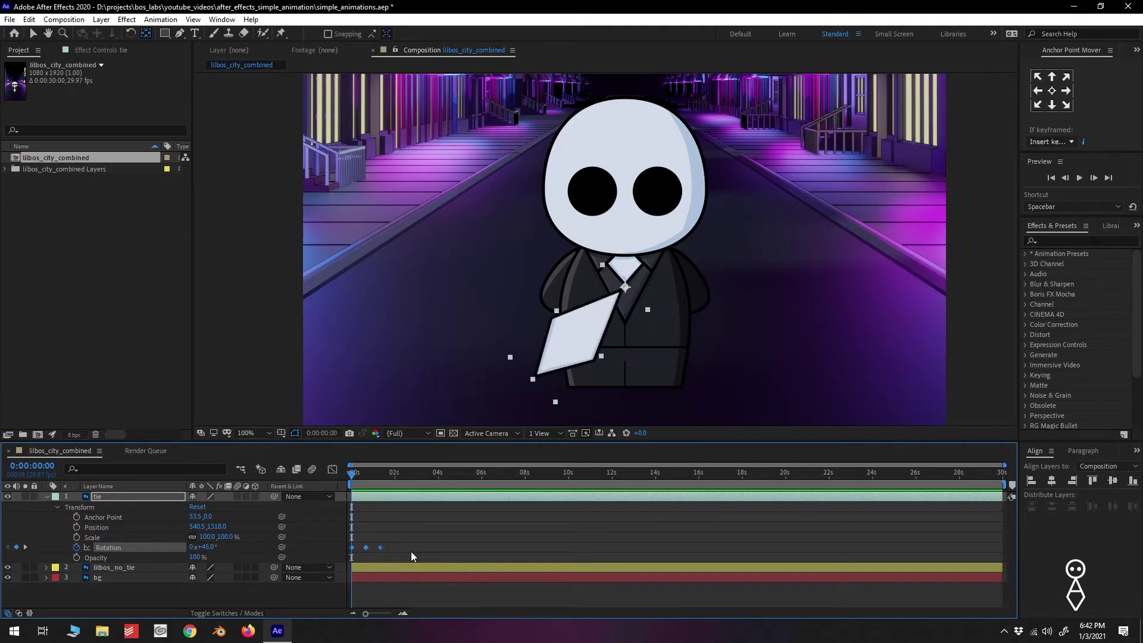
# - Apply Keyframe Assistant > Easy Ease to the Rotation keyframes and preview the eased swing
pyautogui.press('space')
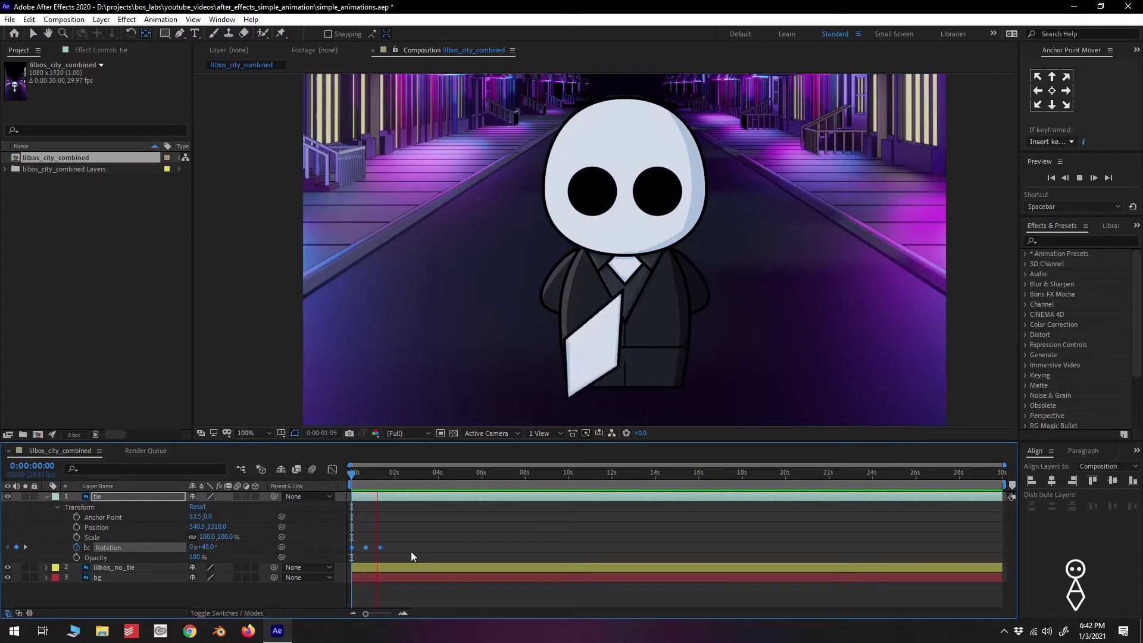
pyautogui.press('space')
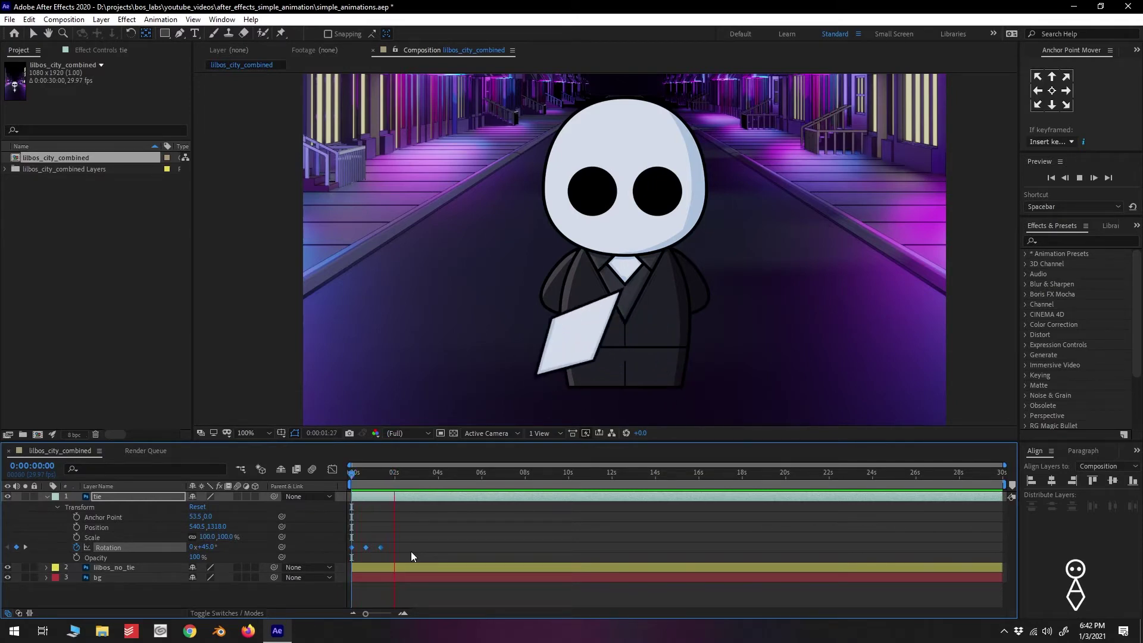
pyautogui.press('space')
pyautogui.press('space')
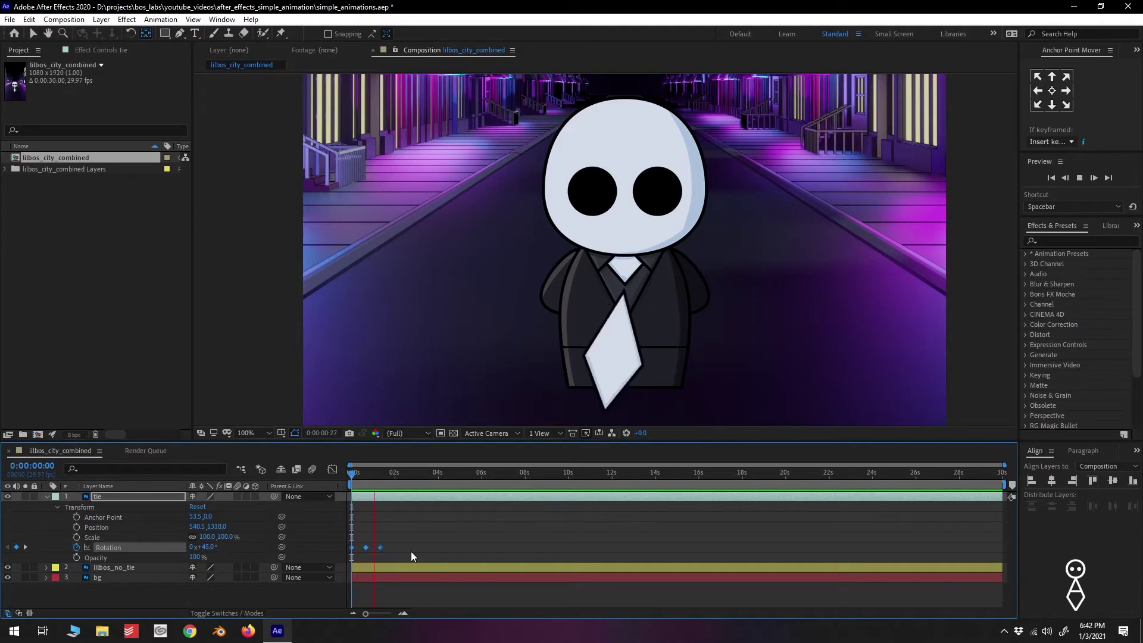
pyautogui.press('space')
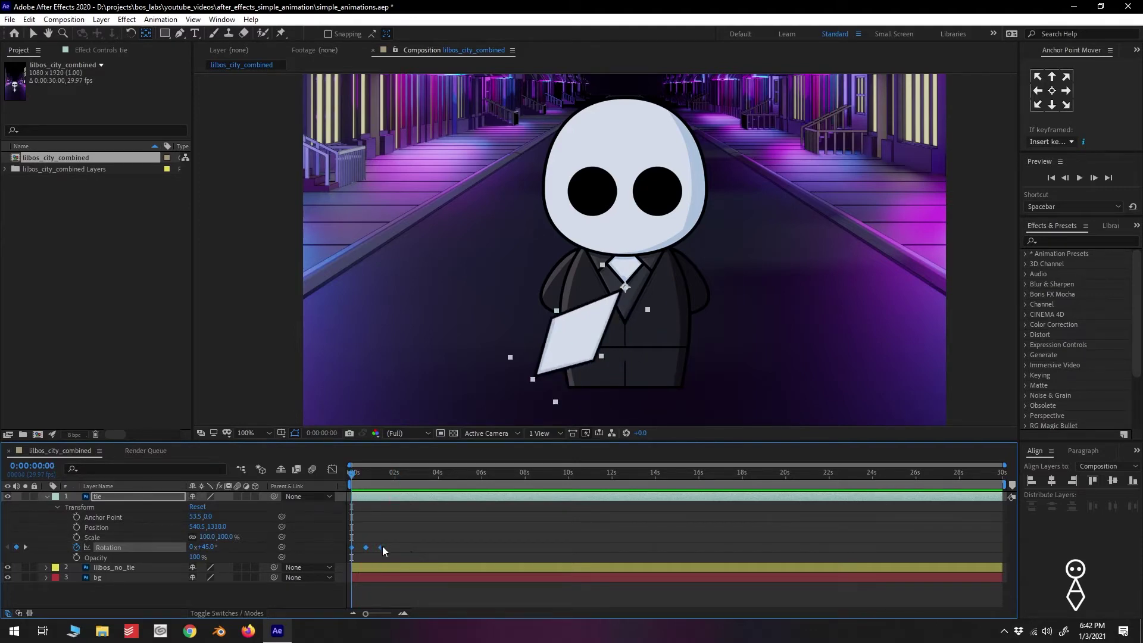
pyautogui.click(160, 19)
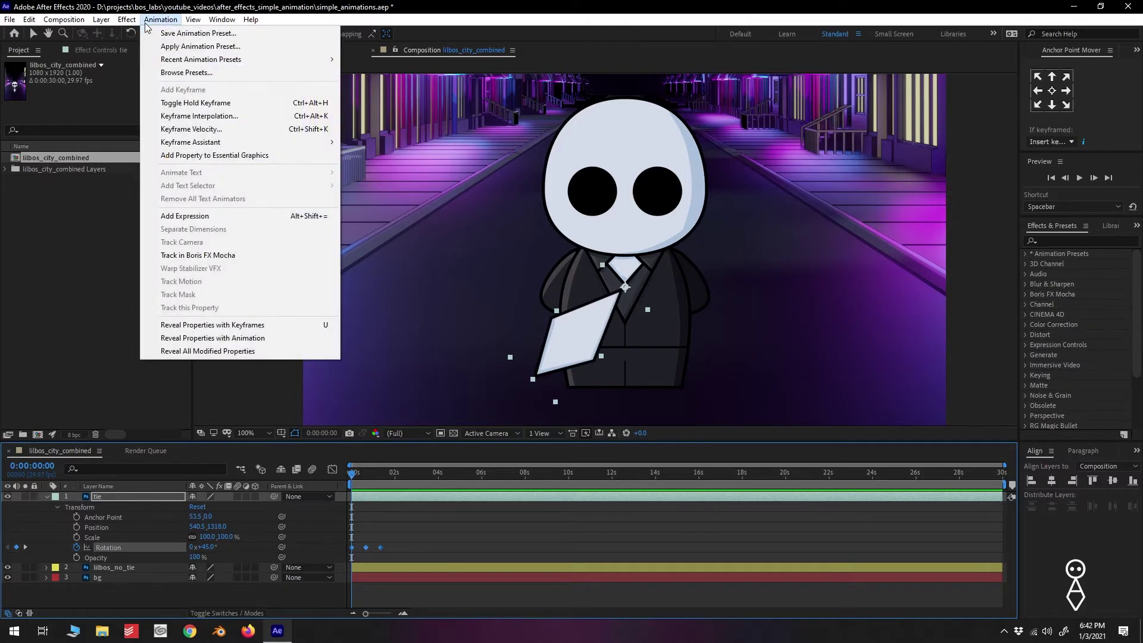
pyautogui.moveTo(215, 142)
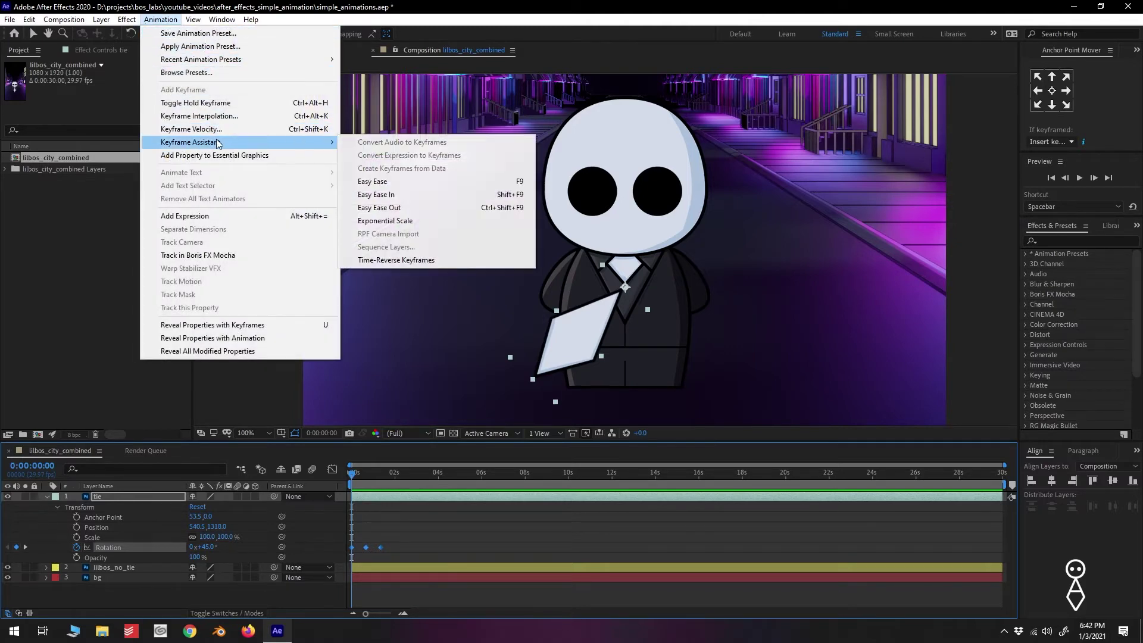
pyautogui.click(387, 181)
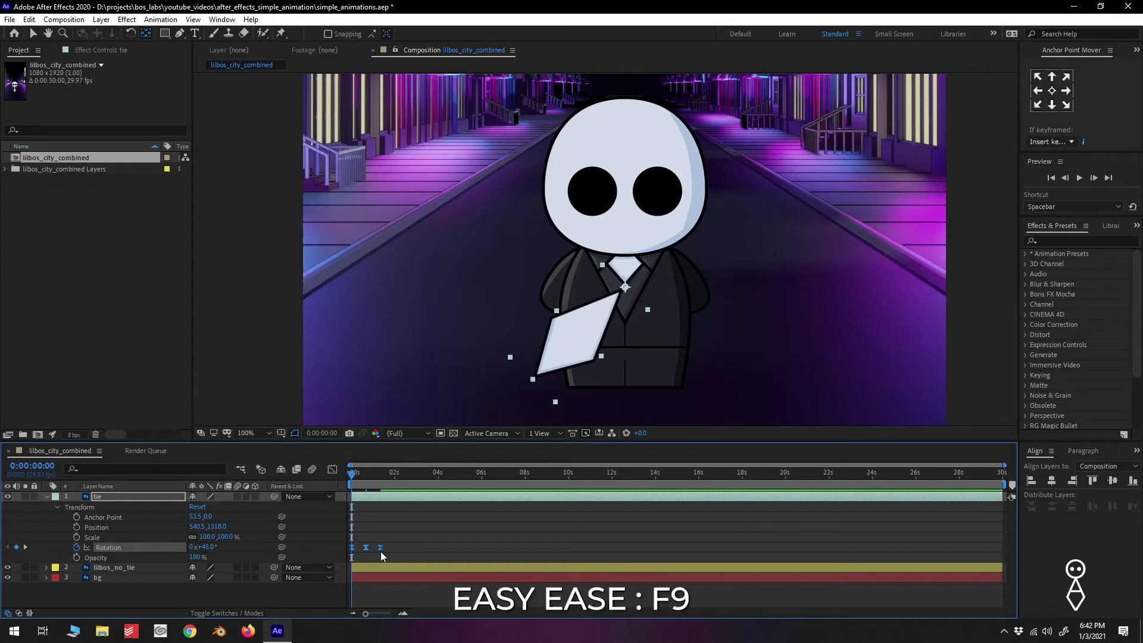
pyautogui.press('space')
pyautogui.press('space')
pyautogui.press('space')
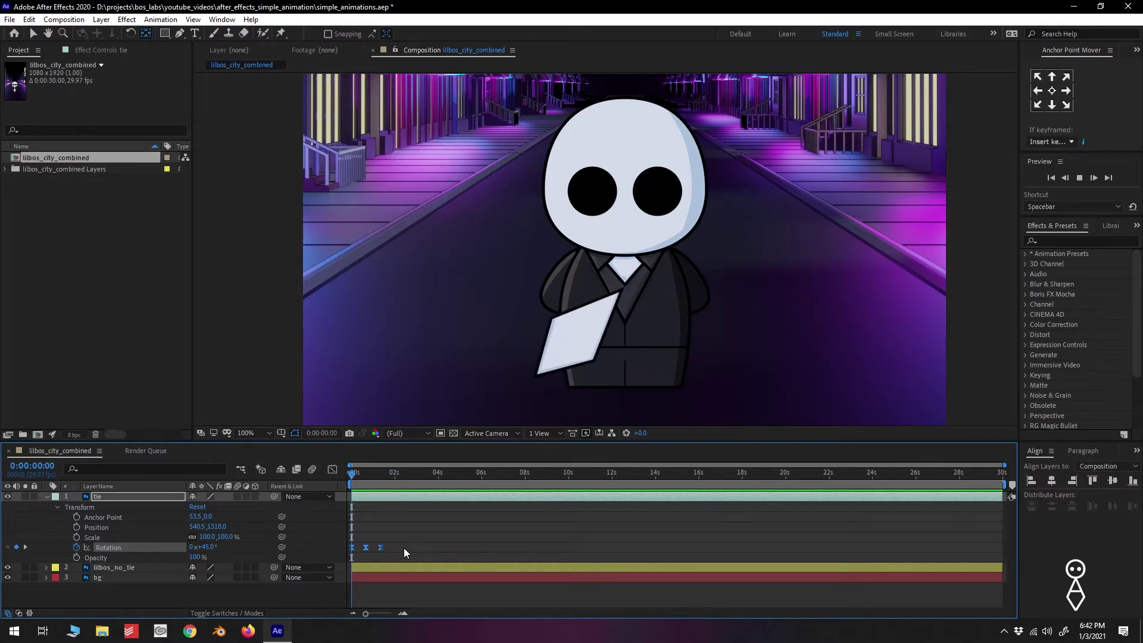
pyautogui.press('space')
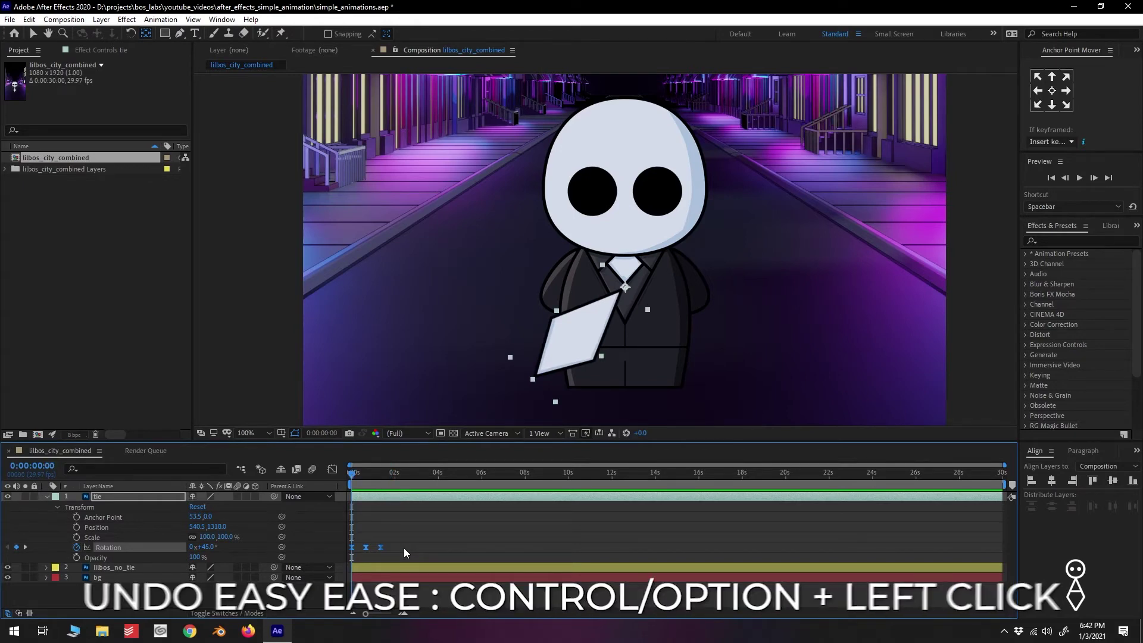
# - Compare linear against eased Rotation keyframes, finishing with Easy Ease (F9) reapplied
pyautogui.keyDown('ctrl'); pyautogui.click(381, 548); pyautogui.keyUp('ctrl')
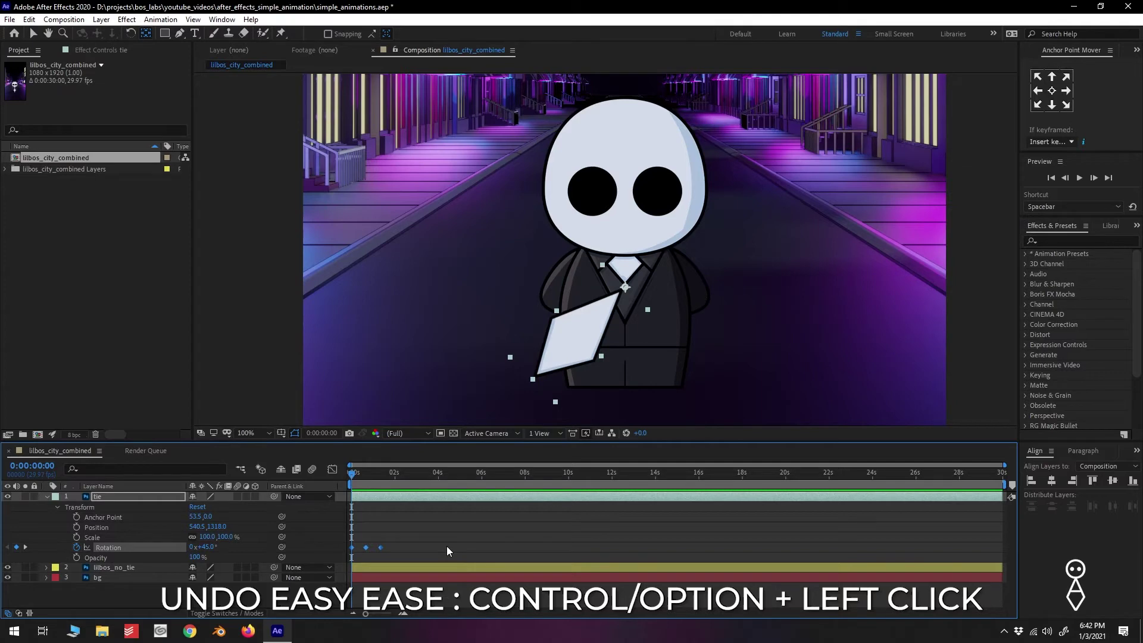
pyautogui.press('F9')
pyautogui.keyDown('ctrl'); pyautogui.click(380, 547); pyautogui.keyUp('ctrl')
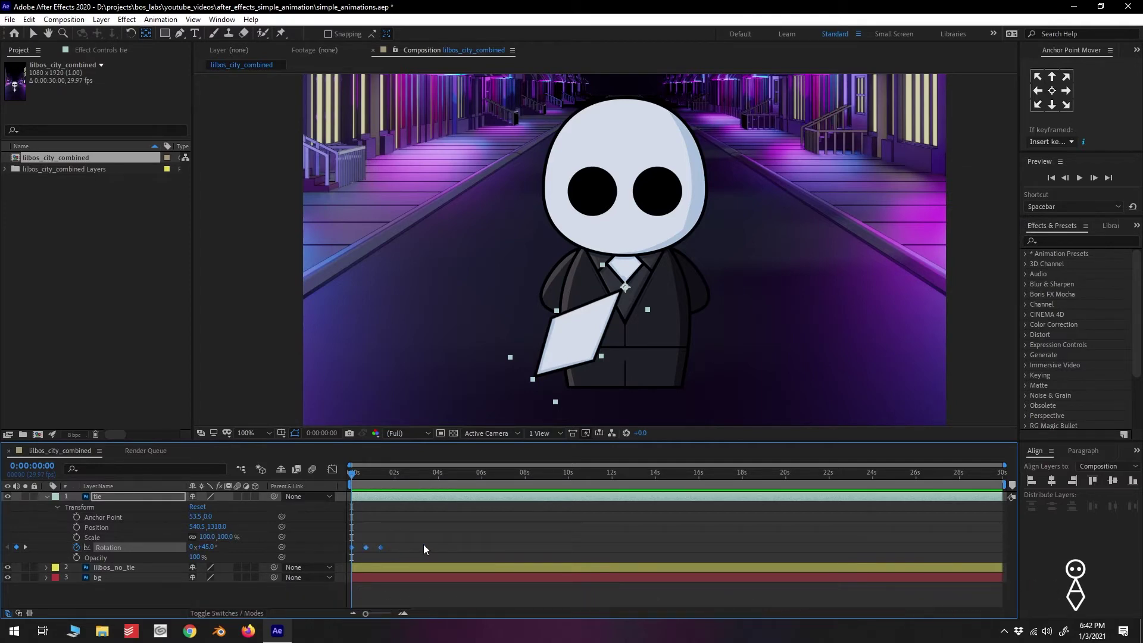
pyautogui.press('F9')
# - Preview the eased swing, return to the start, and select the Rotation keyframes to copy
pyautogui.press('space')
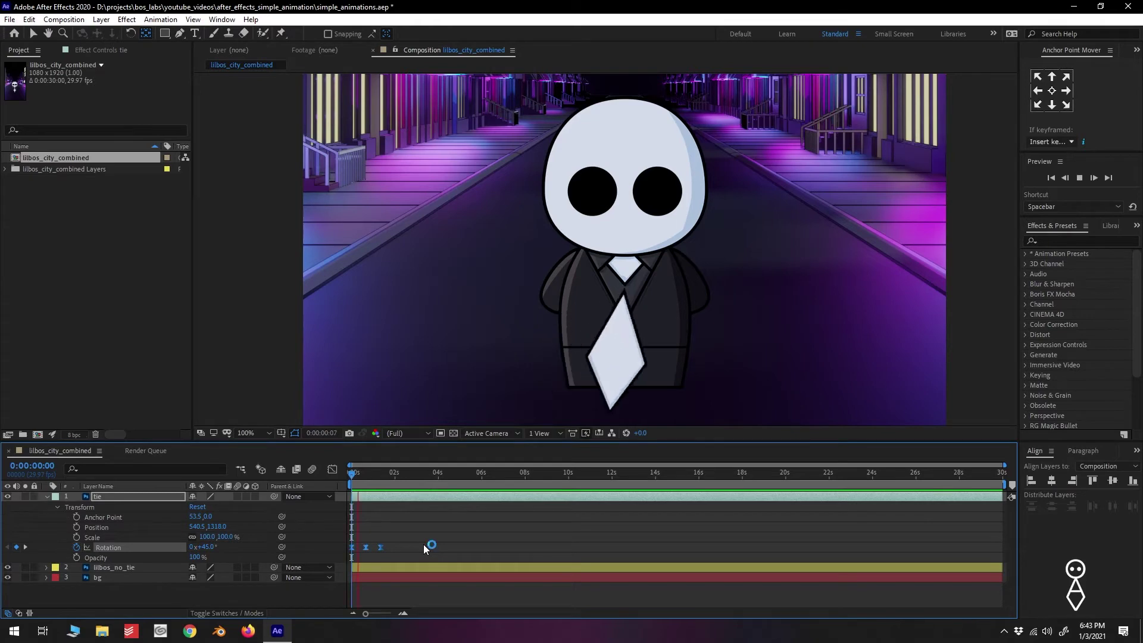
pyautogui.press('space')
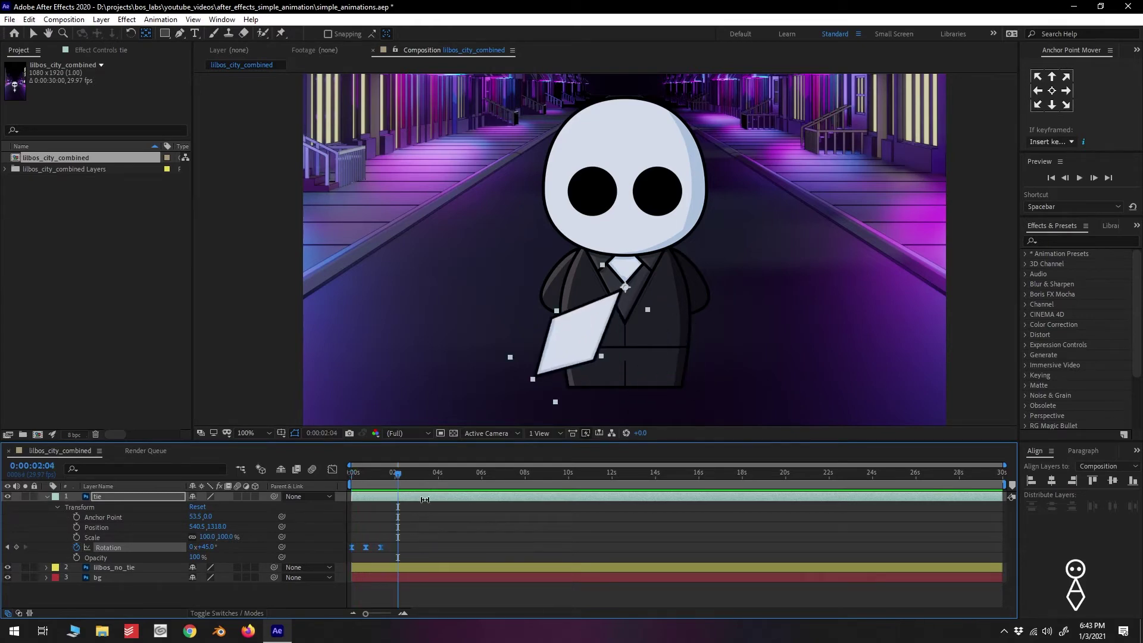
pyautogui.moveTo(399, 476); pyautogui.dragTo(339, 485)
pyautogui.click(390, 546)
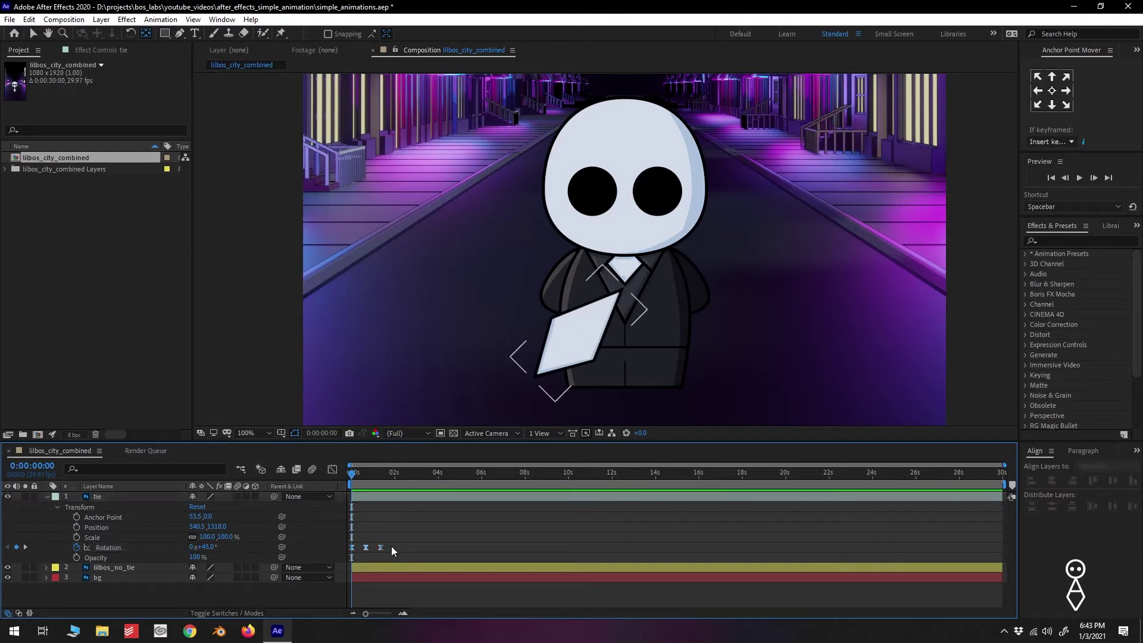
pyautogui.moveTo(390, 546); pyautogui.dragTo(361, 552)
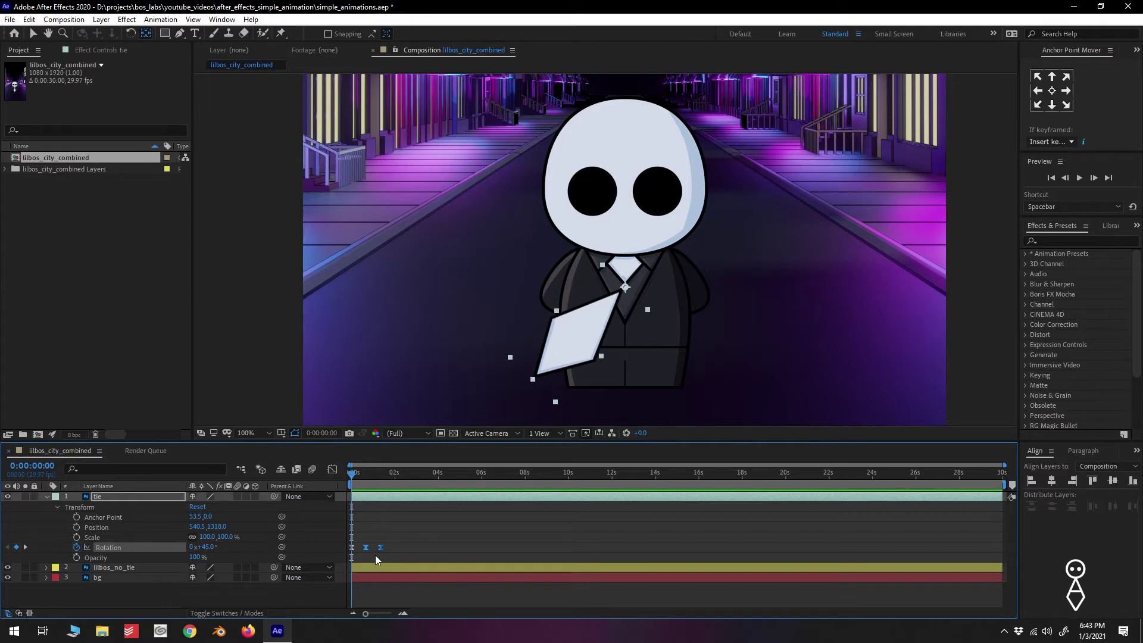
# - Paste the swing keyframes repeatedly from 0:00:02:00 onward to extend the rocking to about 15 seconds
pyautogui.click(381, 481)
pyautogui.hotkey('shift', 'pagedown')
pyautogui.hotkey('shift', 'pagedown')
pyautogui.hotkey('ctrl', 'v')
pyautogui.hotkey('shift', 'pagedown')
pyautogui.hotkey('shift', 'pagedown')
pyautogui.hotkey('shift', 'pagedown')
pyautogui.hotkey('shift', 'pagedown')
pyautogui.hotkey('ctrl', 'v')
pyautogui.hotkey('shift', 'pagedown')
pyautogui.hotkey('shift', 'pagedown')
pyautogui.hotkey('shift', 'pagedown')
pyautogui.hotkey('shift', 'pagedown')
pyautogui.hotkey('ctrl', 'v')
pyautogui.hotkey('shift', 'pagedown')
pyautogui.hotkey('shift', 'pagedown')
pyautogui.hotkey('shift', 'pagedown')
pyautogui.hotkey('shift', 'pagedown')
pyautogui.hotkey('ctrl', 'v')
pyautogui.hotkey('shift', 'pagedown')
pyautogui.hotkey('shift', 'pagedown')
pyautogui.hotkey('shift', 'pagedown')
pyautogui.hotkey('shift', 'pagedown')
pyautogui.hotkey('ctrl', 'v')
pyautogui.hotkey('shift', 'pagedown')
pyautogui.hotkey('shift', 'pagedown')
pyautogui.hotkey('shift', 'pagedown')
pyautogui.hotkey('shift', 'pagedown')
pyautogui.hotkey('ctrl', 'v')
pyautogui.hotkey('shift', 'pagedown')
pyautogui.hotkey('shift', 'pagedown')
pyautogui.hotkey('shift', 'pagedown')
pyautogui.hotkey('shift', 'pagedown')
pyautogui.hotkey('ctrl', 'v')
pyautogui.hotkey('shift', 'pagedown')
pyautogui.hotkey('shift', 'pagedown')
pyautogui.hotkey('shift', 'pagedown')
pyautogui.hotkey('shift', 'pagedown')
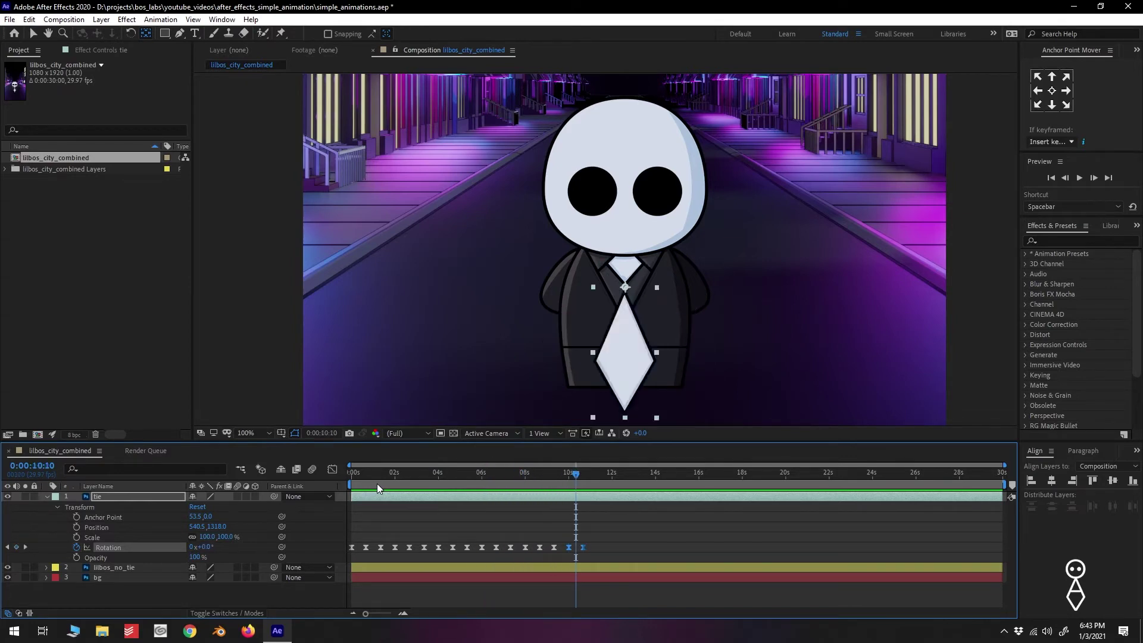
pyautogui.hotkey('ctrl', 'v')
pyautogui.hotkey('shift', 'pagedown')
pyautogui.hotkey('shift', 'pagedown')
pyautogui.hotkey('shift', 'pagedown')
pyautogui.hotkey('shift', 'pagedown')
pyautogui.hotkey('ctrl', 'v')
pyautogui.hotkey('shift', 'pagedown')
pyautogui.hotkey('shift', 'pagedown')
pyautogui.hotkey('shift', 'pagedown')
pyautogui.hotkey('shift', 'pagedown')
pyautogui.hotkey('ctrl', 'v')
# - Preview the repeated swing, then select and delete the extra Rotation keyframes
pyautogui.press('space')
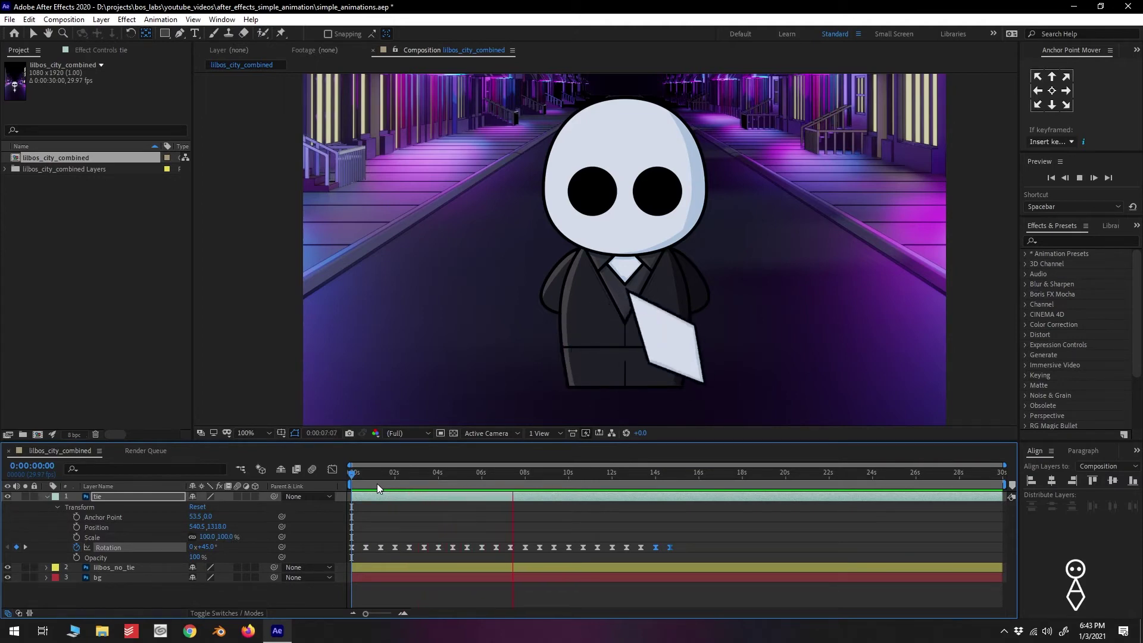
pyautogui.click(686, 547)
pyautogui.moveTo(684, 541); pyautogui.dragTo(392, 549)
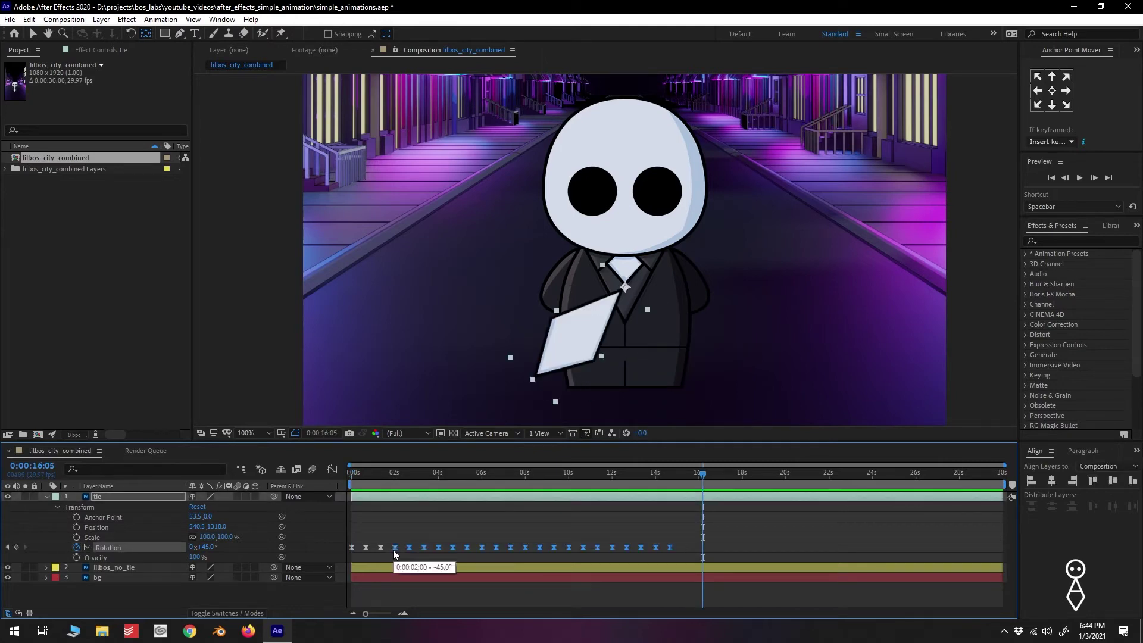
pyautogui.press('Delete')
# - Add a loopOut() expression to the tie's Rotation property
pyautogui.press('Home')
pyautogui.click(366, 556)
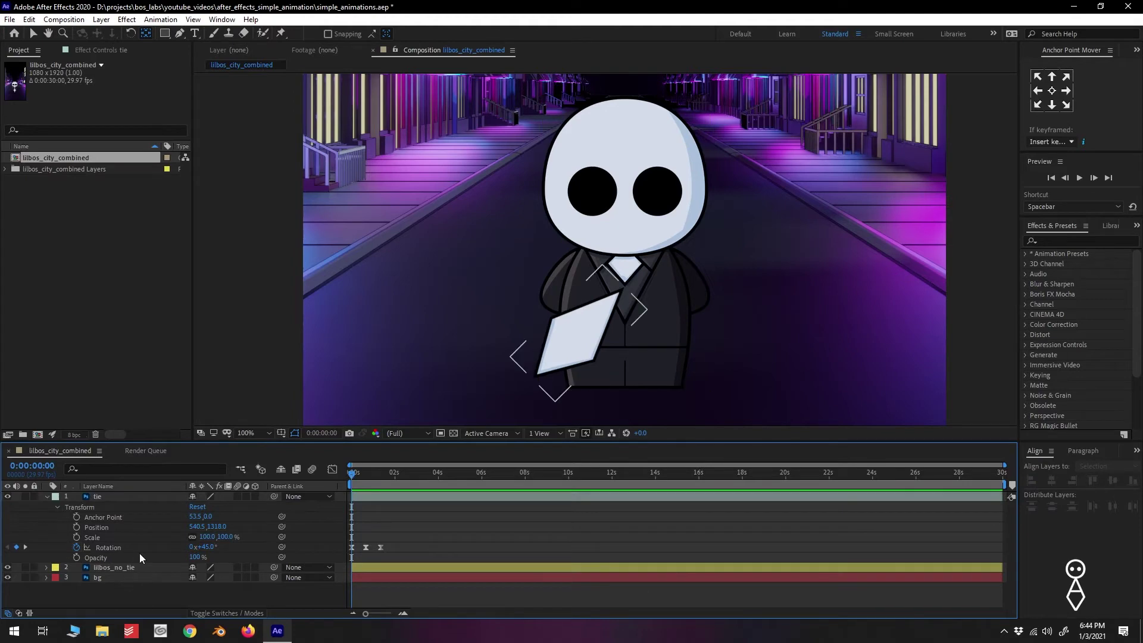
pyautogui.keyDown('alt'); pyautogui.click(76, 548); pyautogui.keyUp('alt')
pyautogui.click(448, 558)
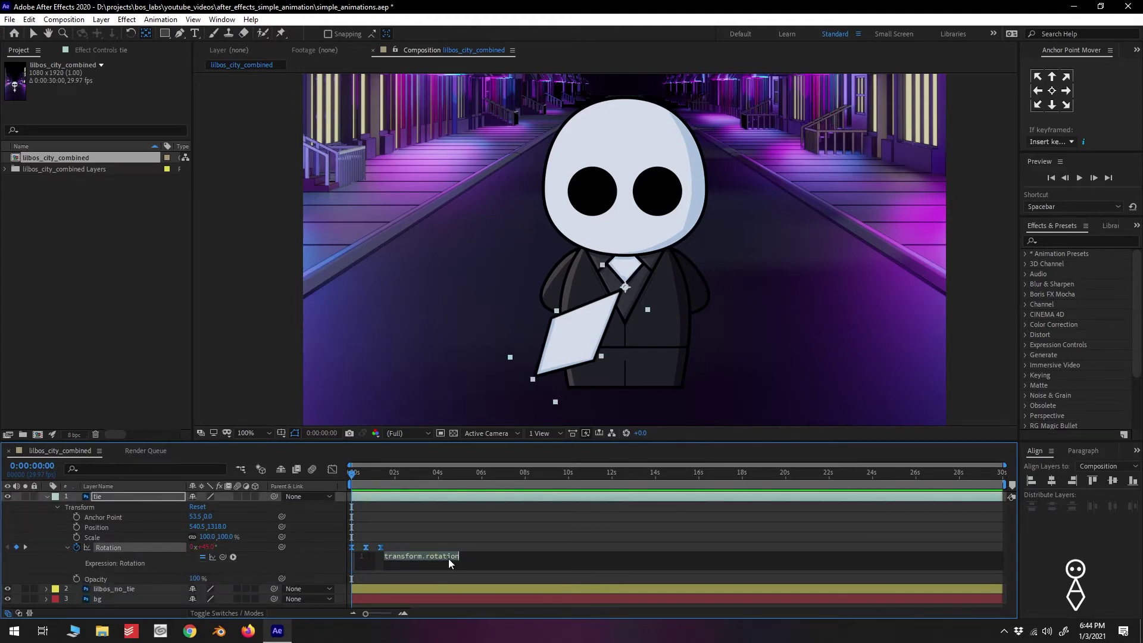
pyautogui.press('BackSpace')
pyautogui.write('loop')
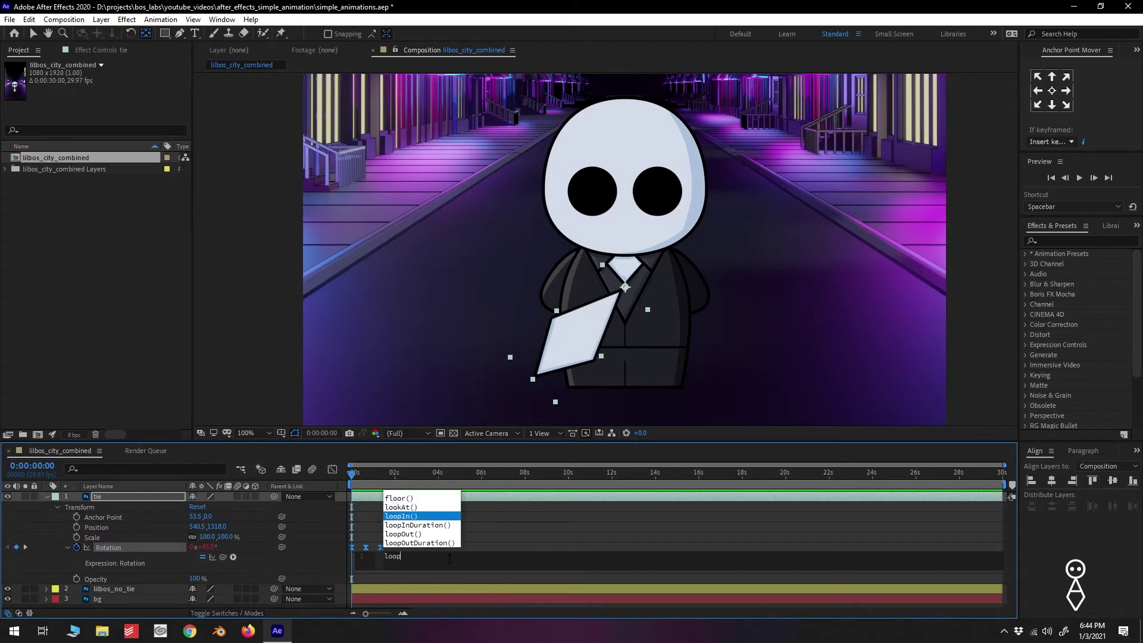
pyautogui.write('Out();')
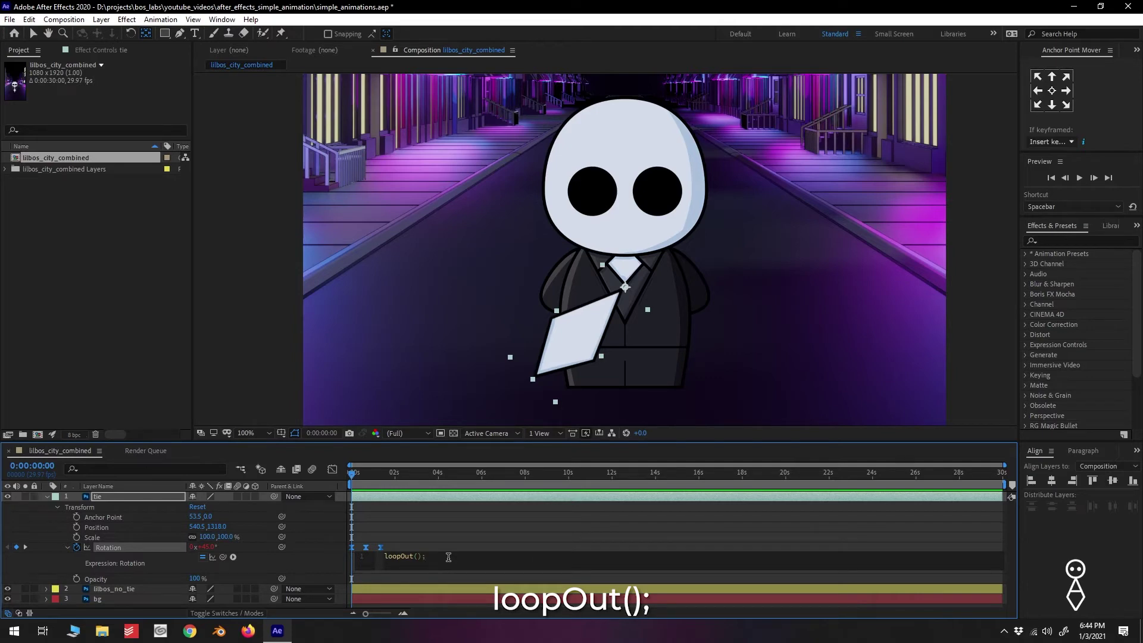
pyautogui.click(449, 548)
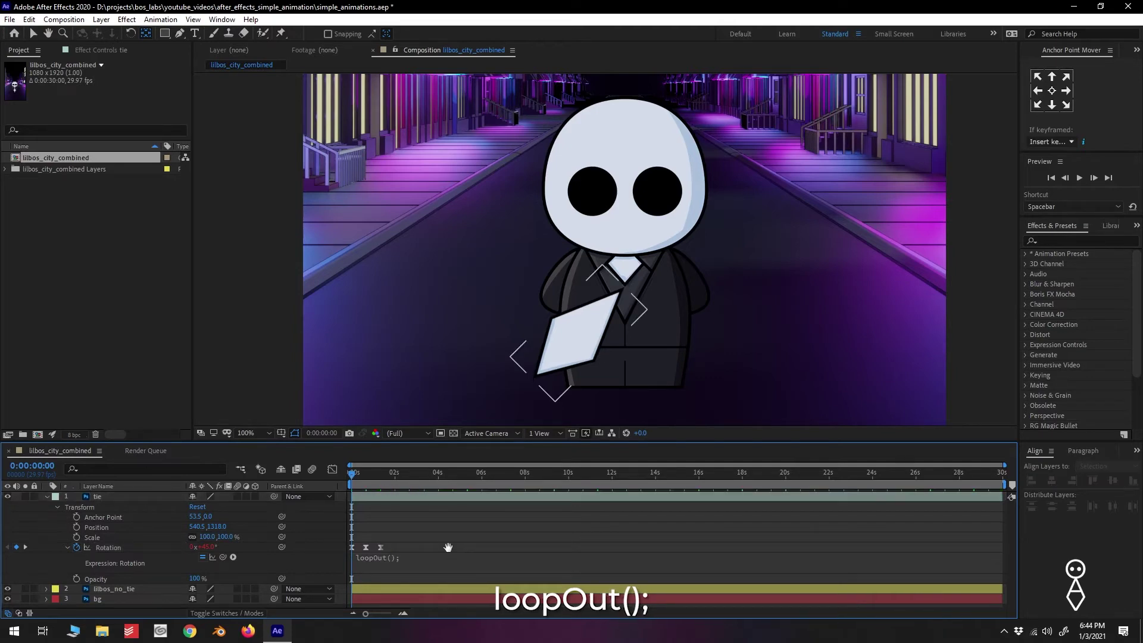
# - Preview the looping swing while retiming the Rotation keyframes, keeping them near the start
pyautogui.press('space')
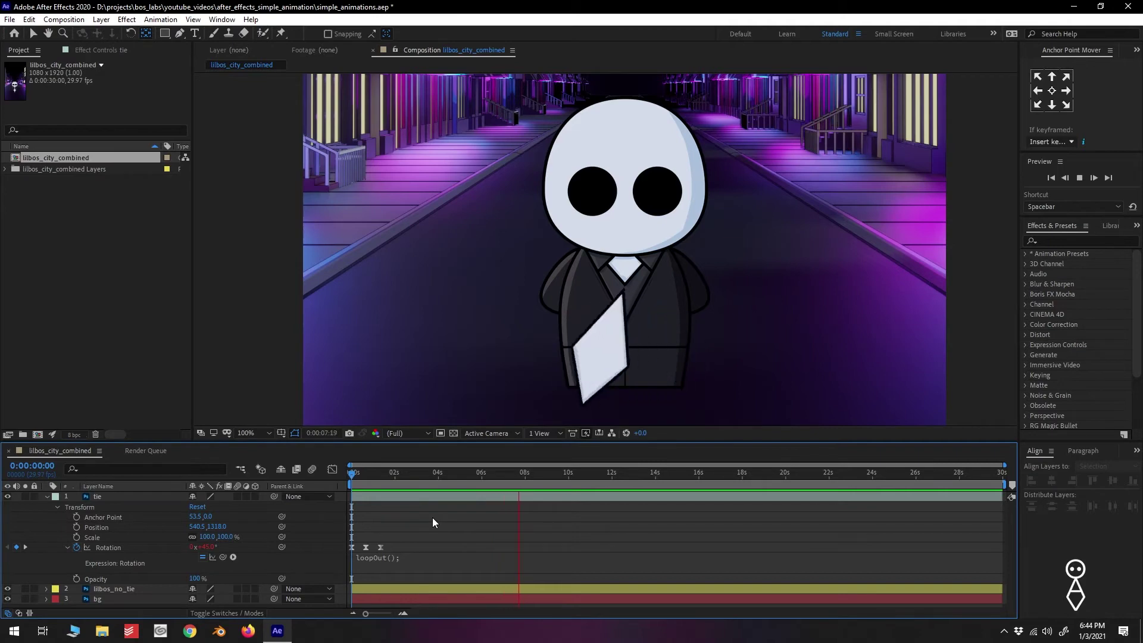
pyautogui.press('space')
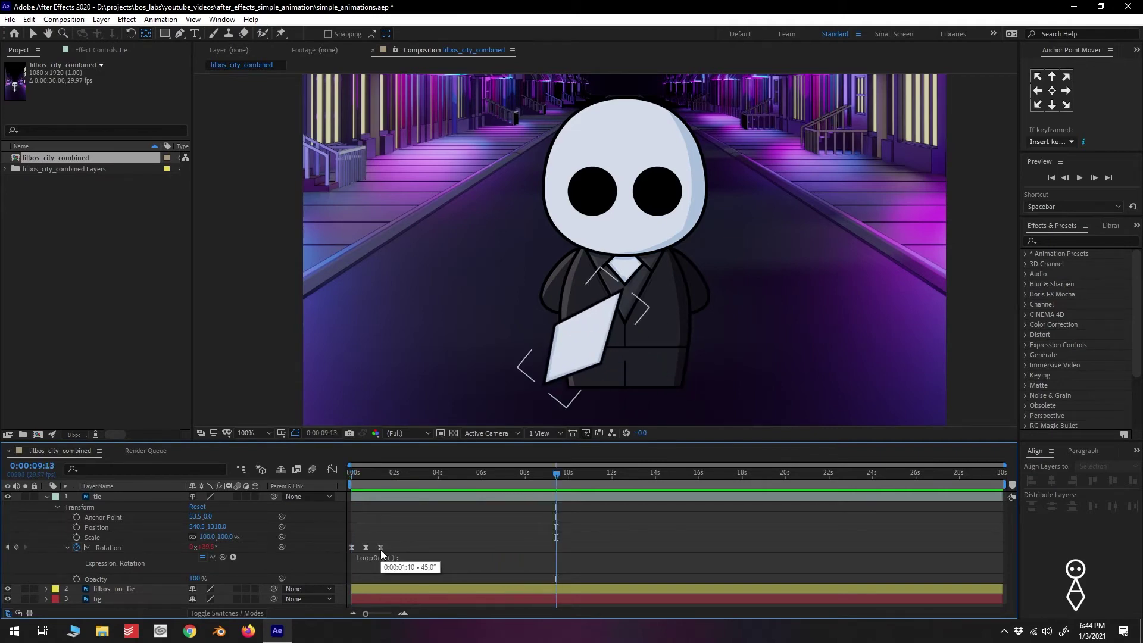
pyautogui.moveTo(381, 547); pyautogui.dragTo(439, 547)
pyautogui.press('space')
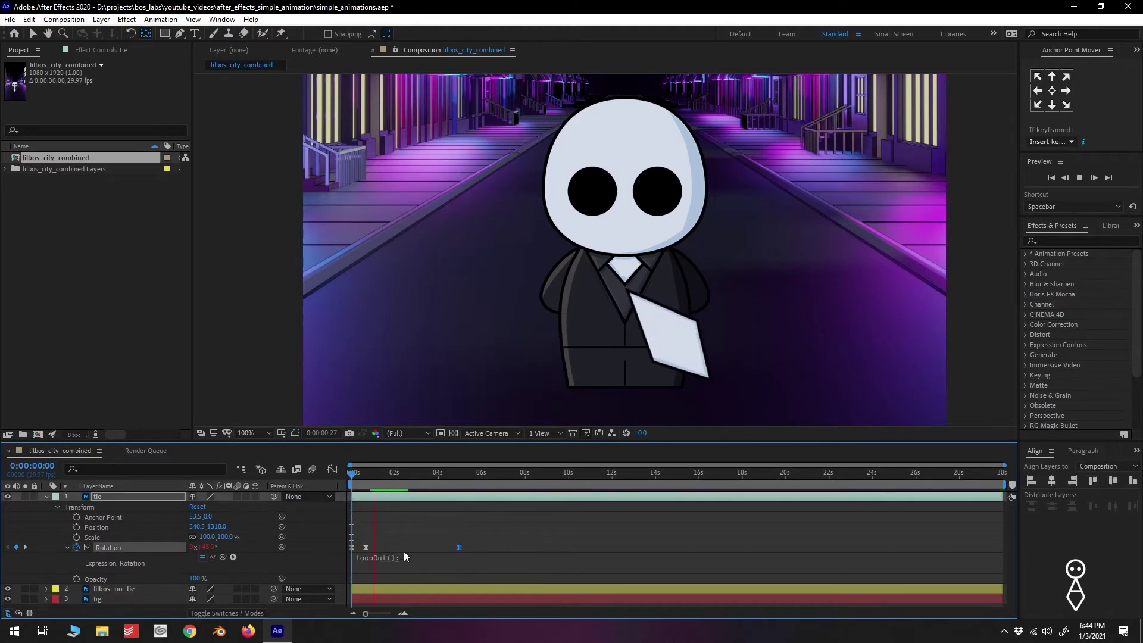
pyautogui.moveTo(369, 547); pyautogui.dragTo(406, 549)
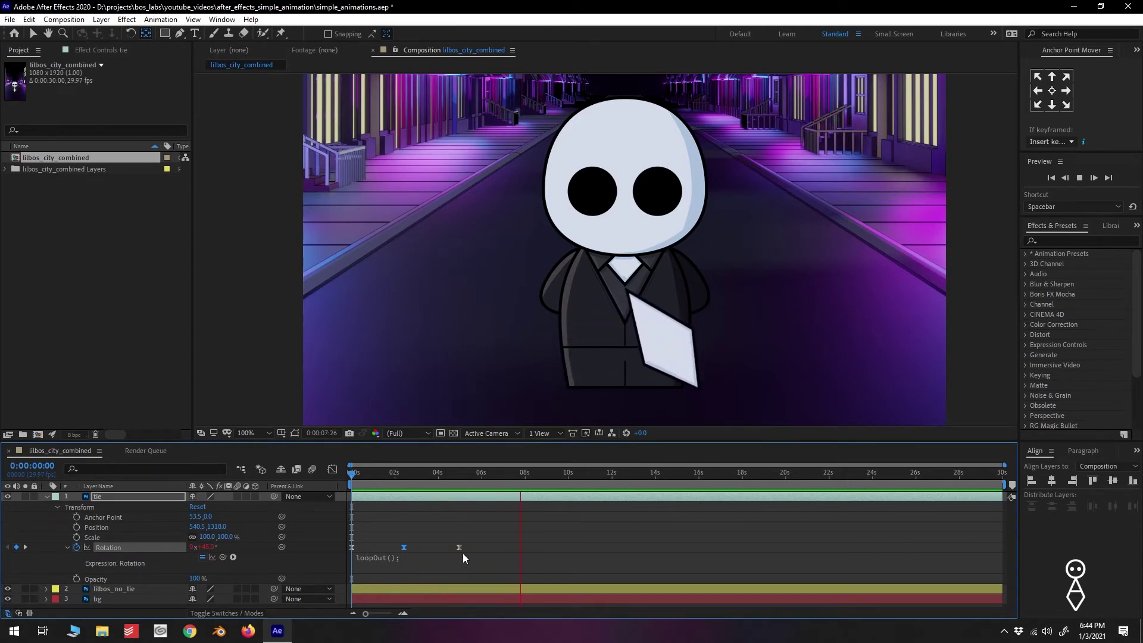
pyautogui.moveTo(457, 548); pyautogui.dragTo(505, 547)
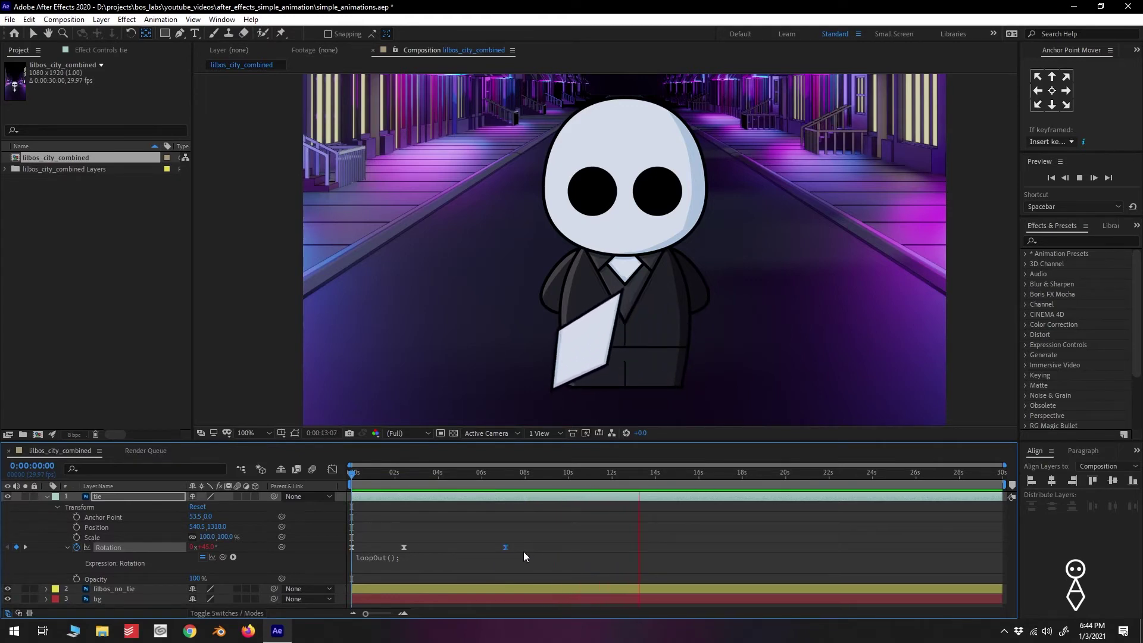
pyautogui.hotkey('ctrl', 'z')
pyautogui.hotkey('ctrl', 'z')
pyautogui.hotkey('ctrl', 'z')
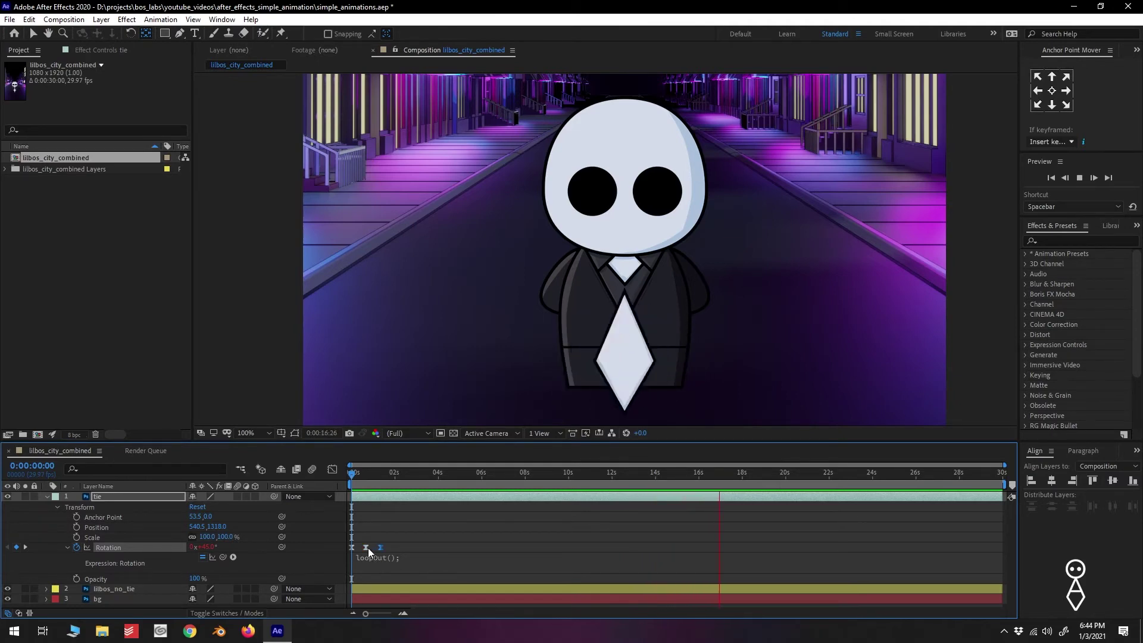
pyautogui.moveTo(365, 547); pyautogui.dragTo(368, 547)
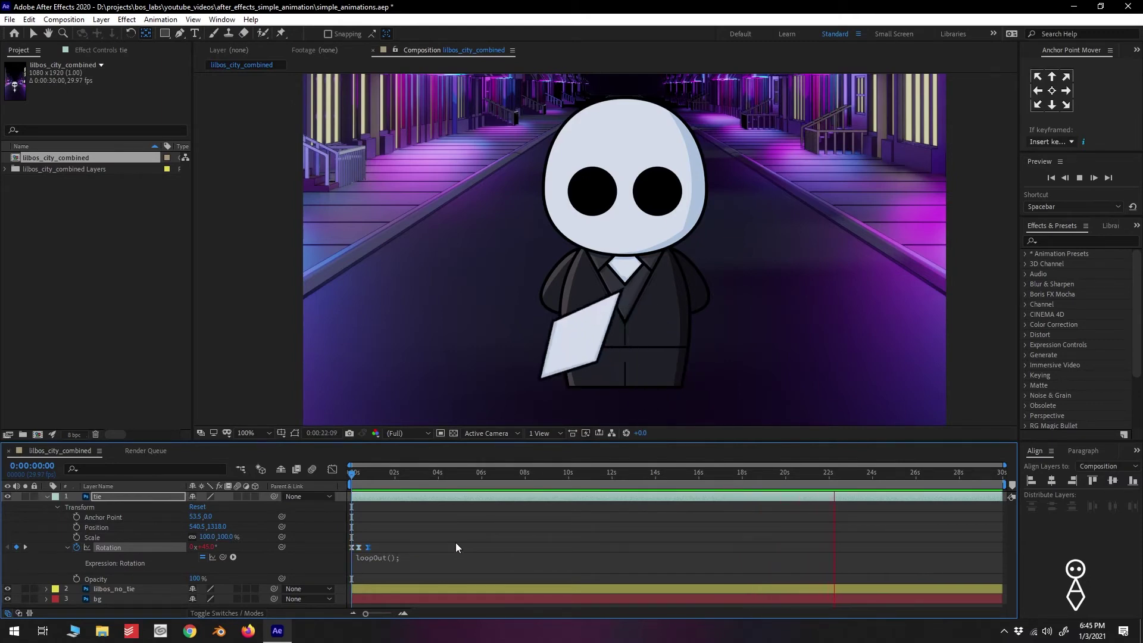
pyautogui.press('space')
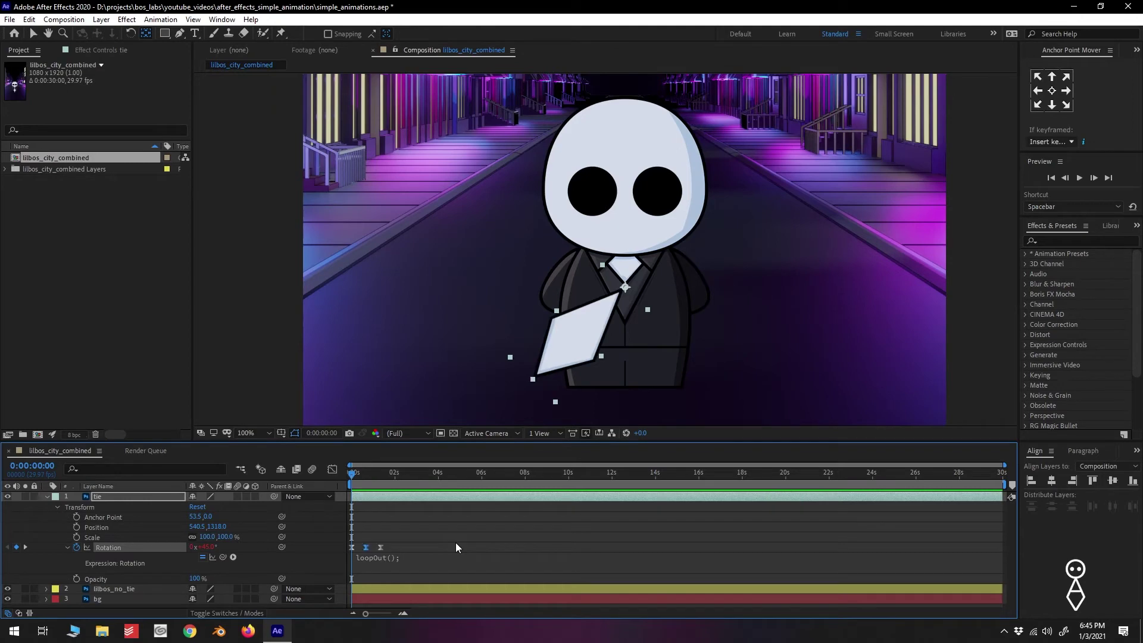
# - Delete the third Rotation keyframe and change the expression to loopOut("pingpong")
pyautogui.click(416, 547)
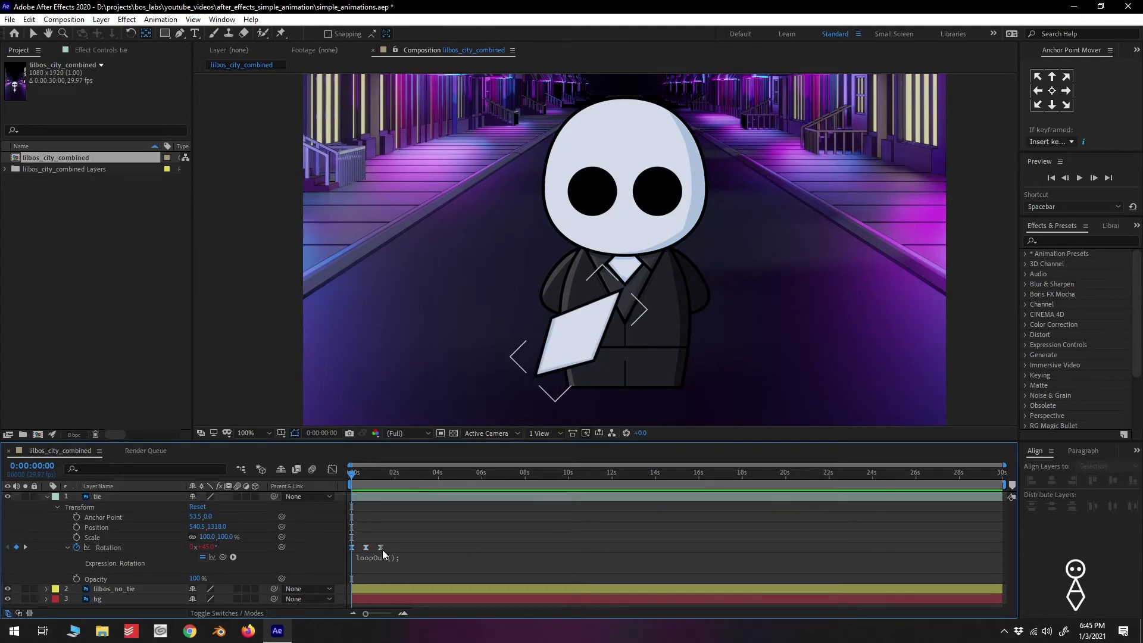
pyautogui.click(381, 547)
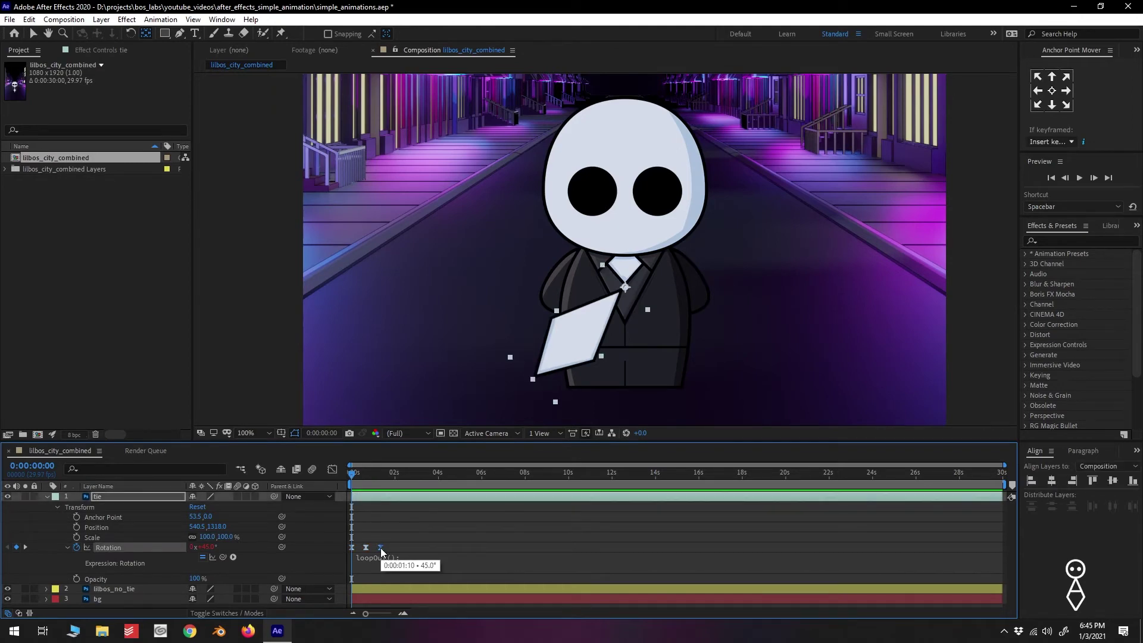
pyautogui.press('Delete')
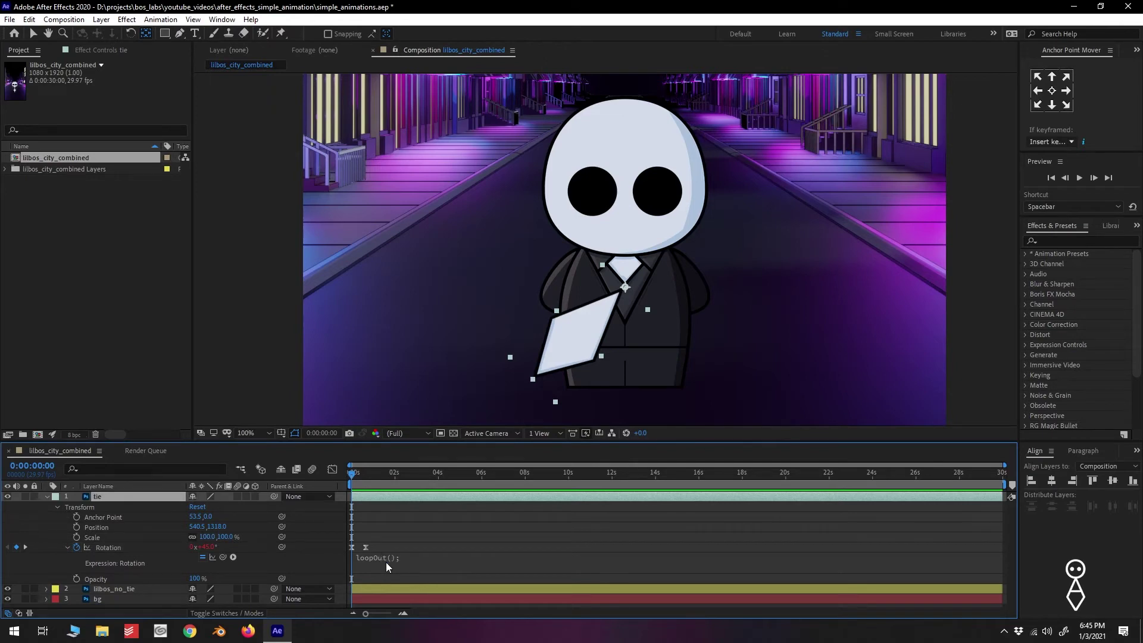
pyautogui.click(387, 561)
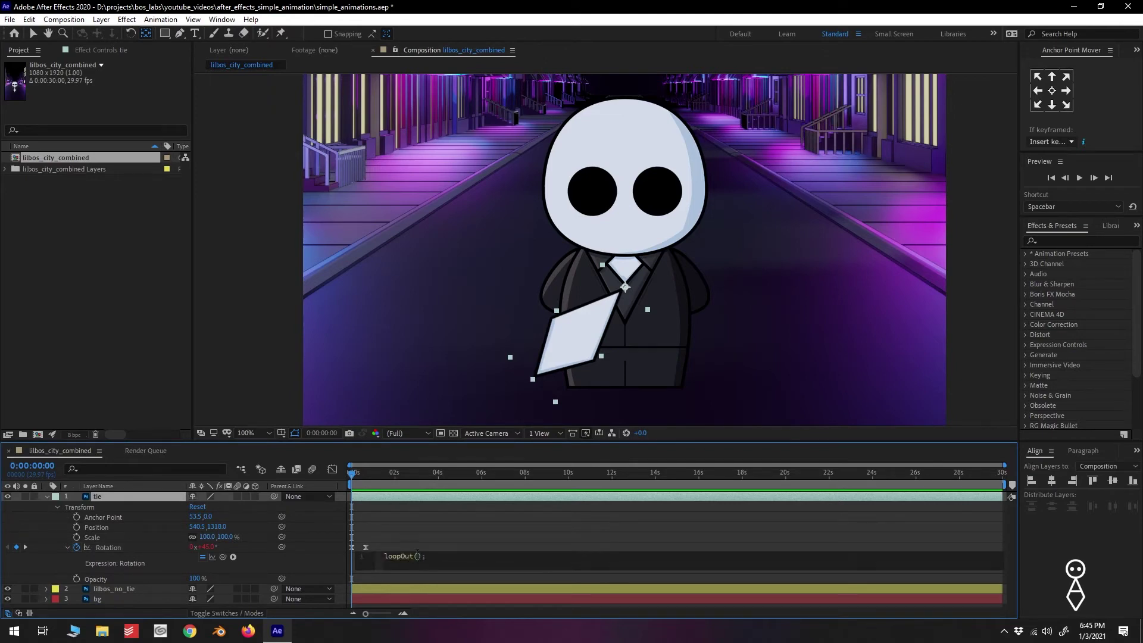
pyautogui.write('"ping')
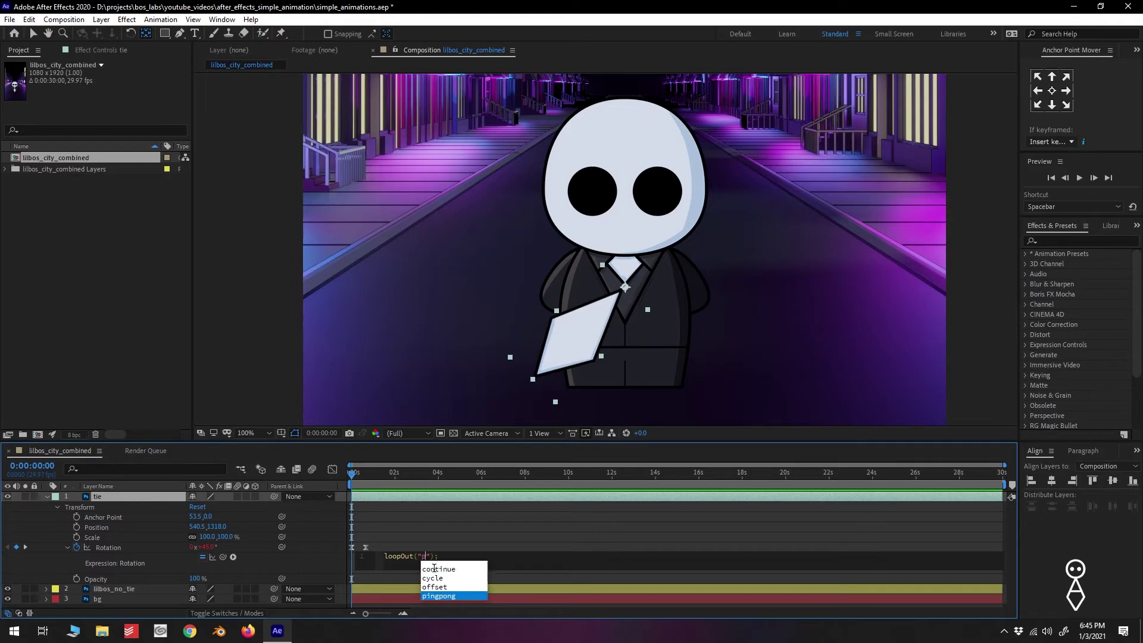
pyautogui.write('pong')
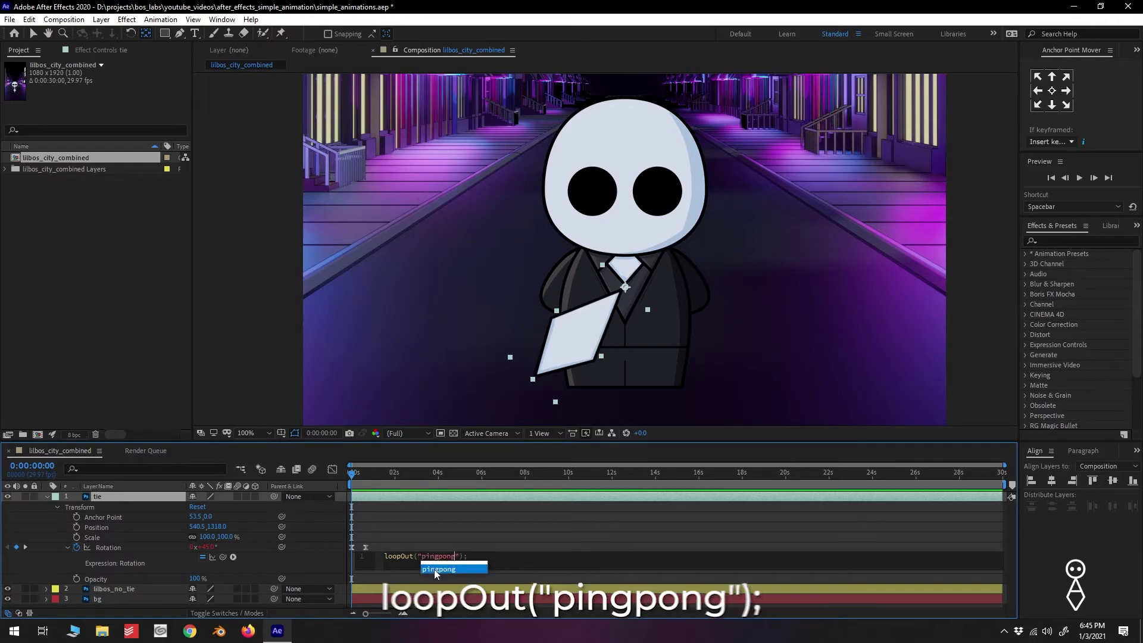
pyautogui.click(481, 548)
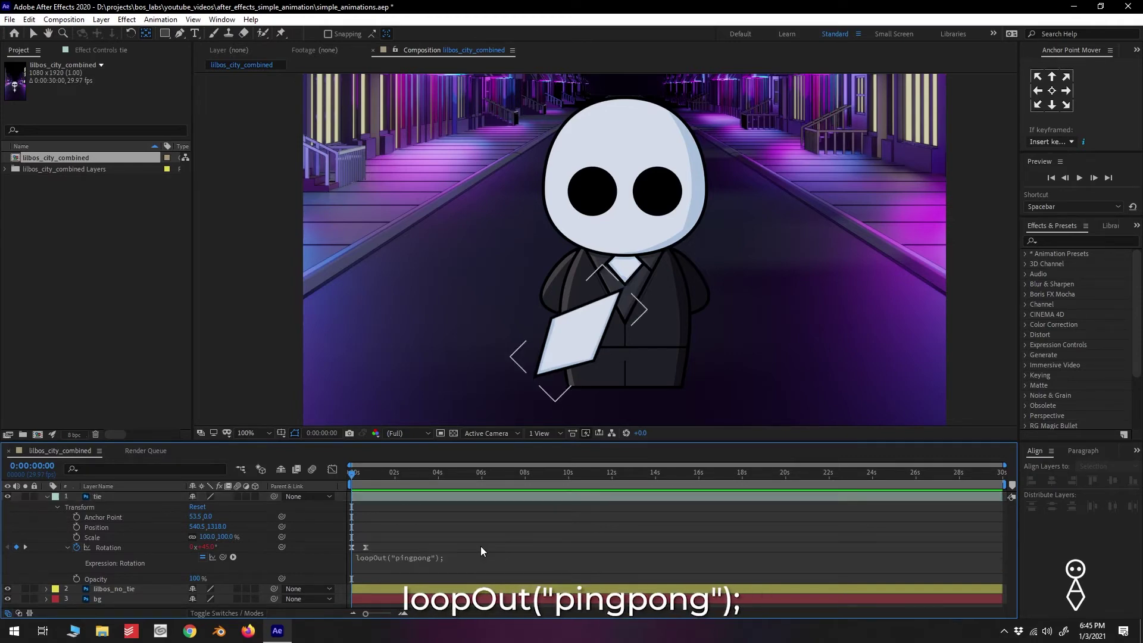
# - Preview the ping-pong swing, test moving a keyframe, then delete the loop expression text
pyautogui.press('space')
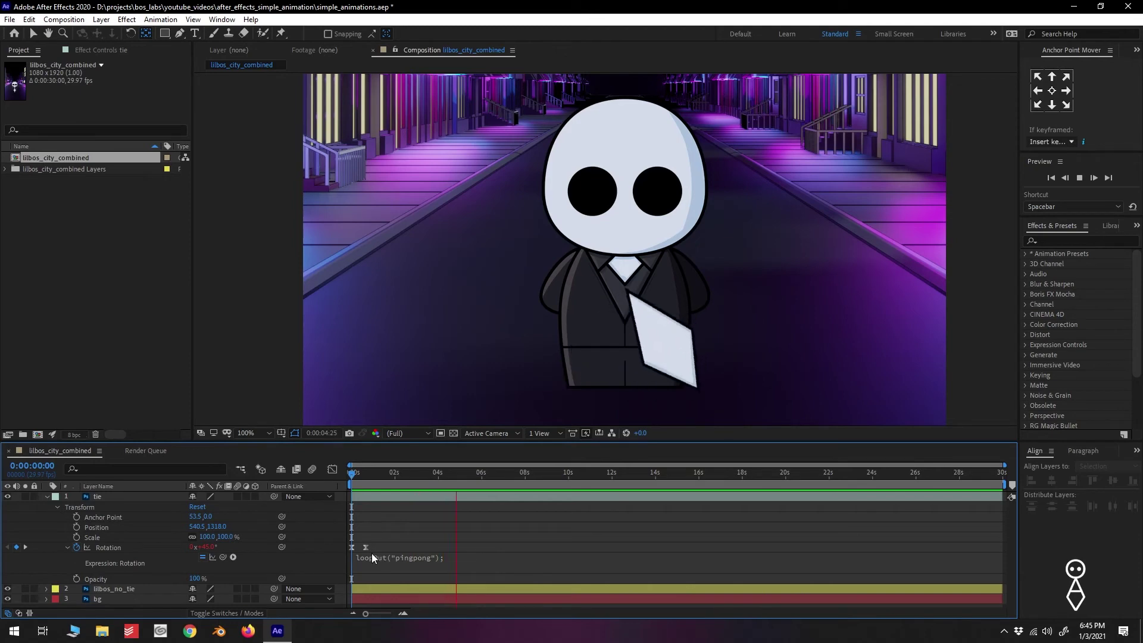
pyautogui.moveTo(366, 546); pyautogui.dragTo(427, 546)
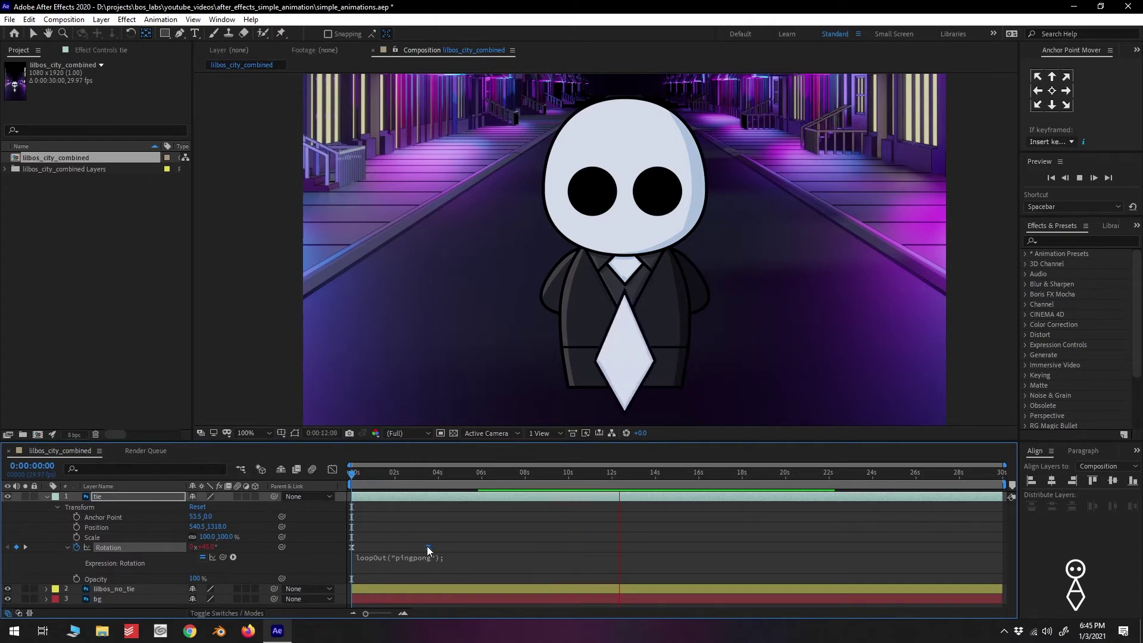
pyautogui.moveTo(427, 546); pyautogui.dragTo(358, 547)
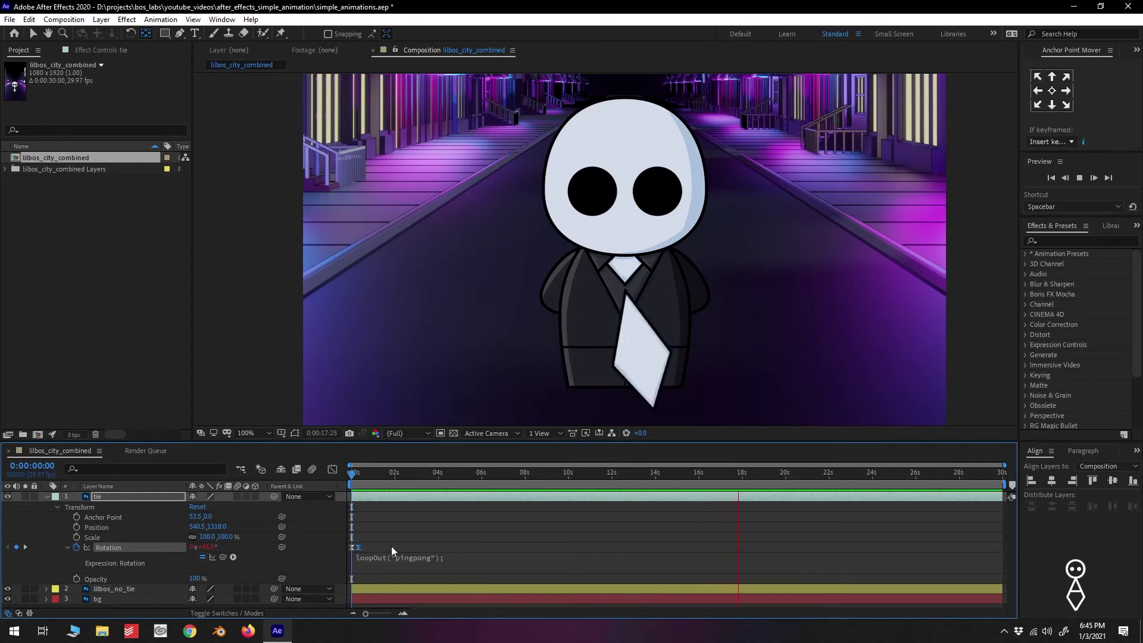
pyautogui.press('space')
pyautogui.hotkey('ctrl', 'z')
pyautogui.press('Home')
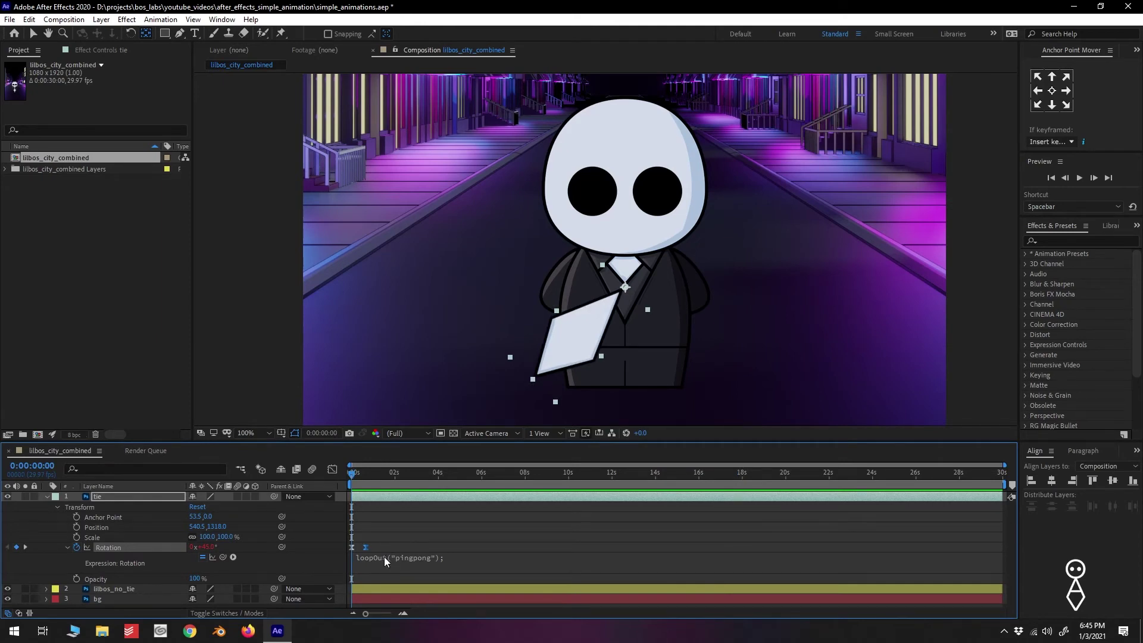
pyautogui.click(385, 558)
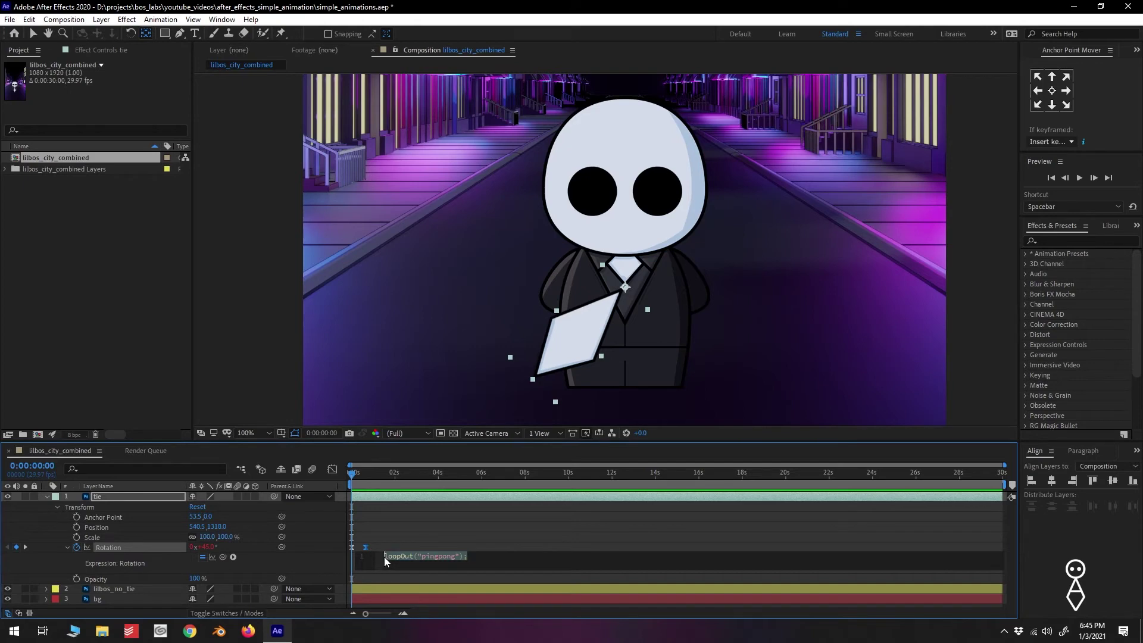
pyautogui.press('BackSpace')
# - Remove the empty expression and the rotation keyframes, and set the tie's Rotation to 0°
pyautogui.click(389, 546)
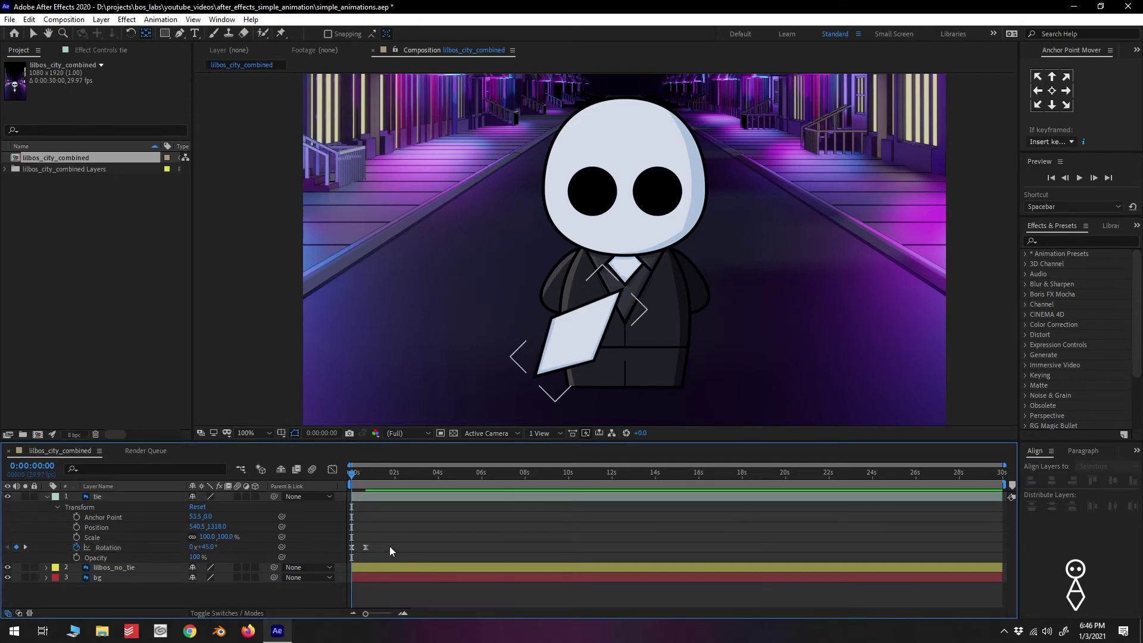
pyautogui.click(77, 548)
pyautogui.click(211, 546)
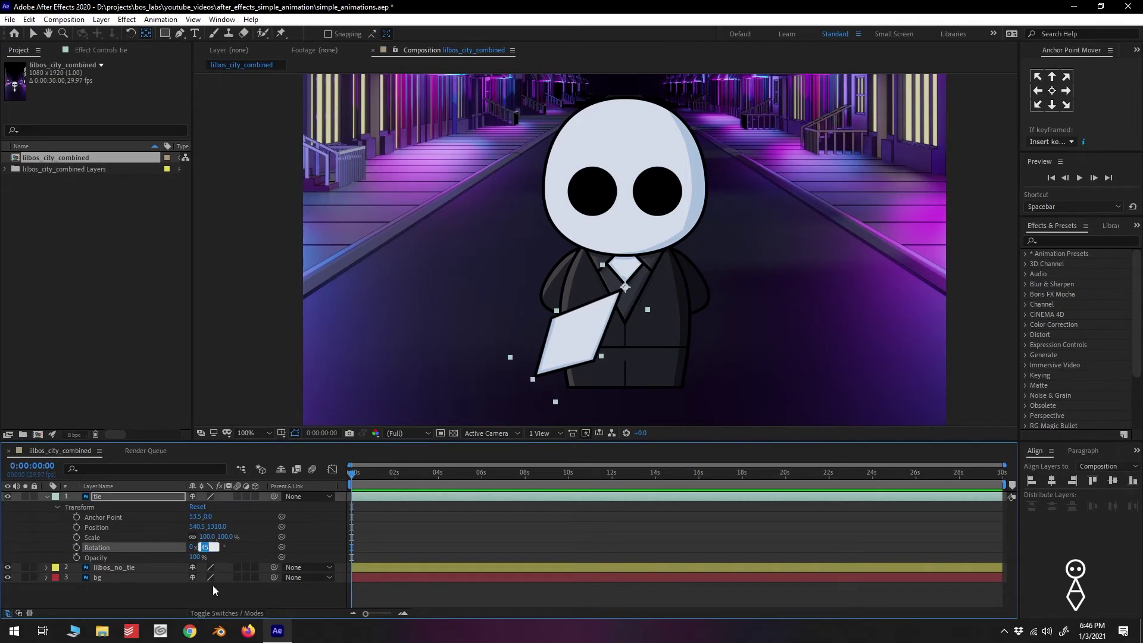
pyautogui.write('0')
pyautogui.press('Return')
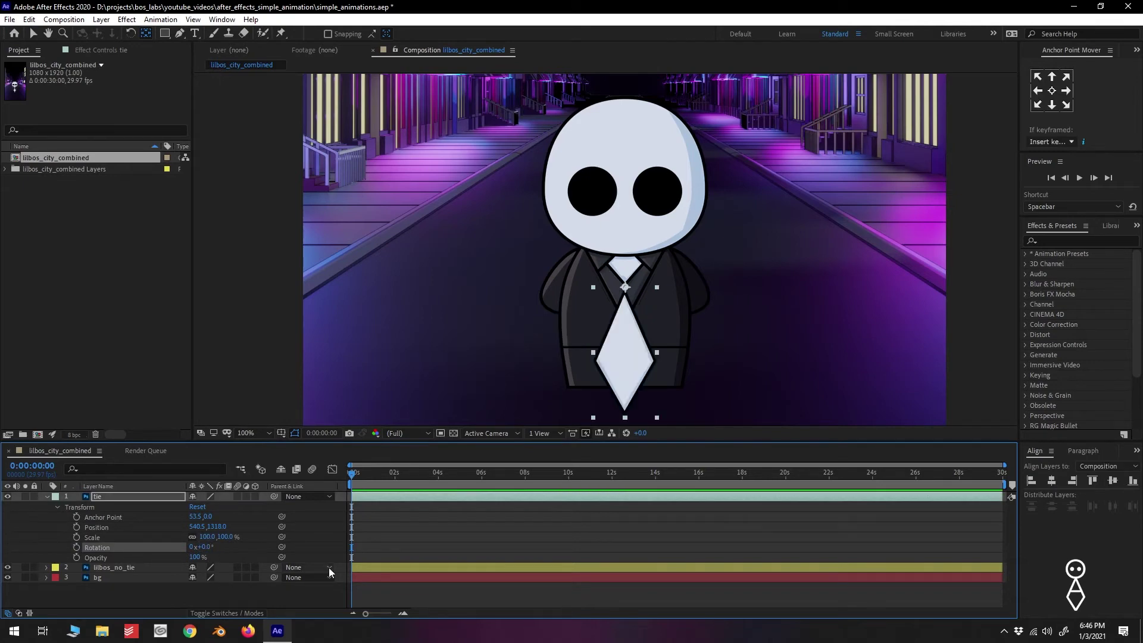
# - Add a wiggle(5,10); expression to the tie's Rotation and preview the jitter from the start
pyautogui.keyDown('alt'); pyautogui.click(79, 545); pyautogui.keyUp('alt')
pyautogui.write('wiggle')
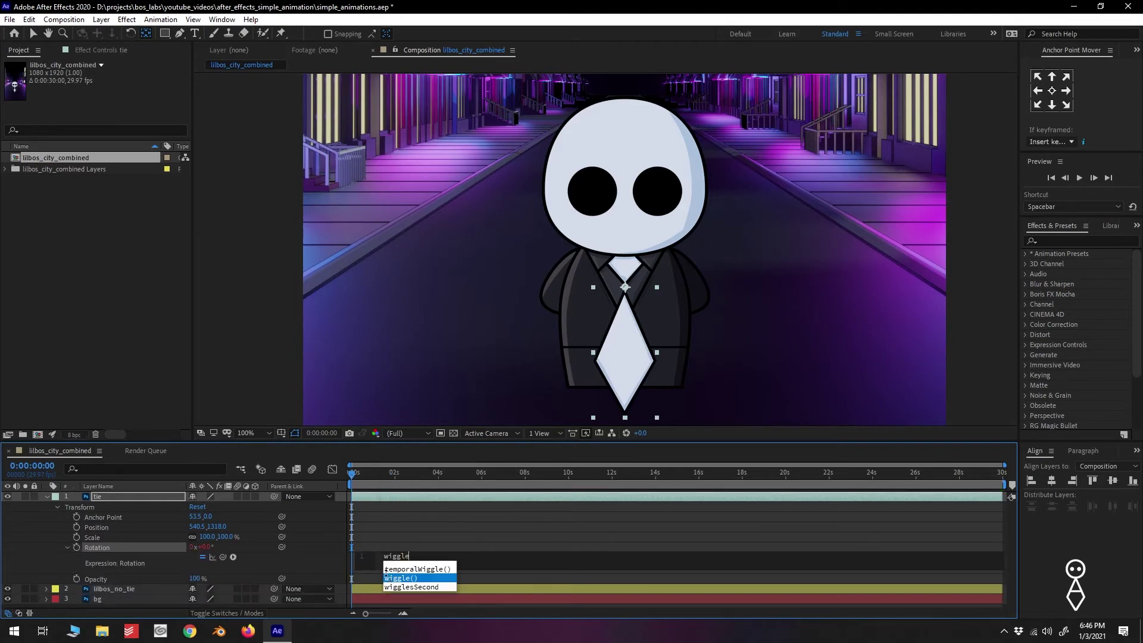
pyautogui.press('Return')
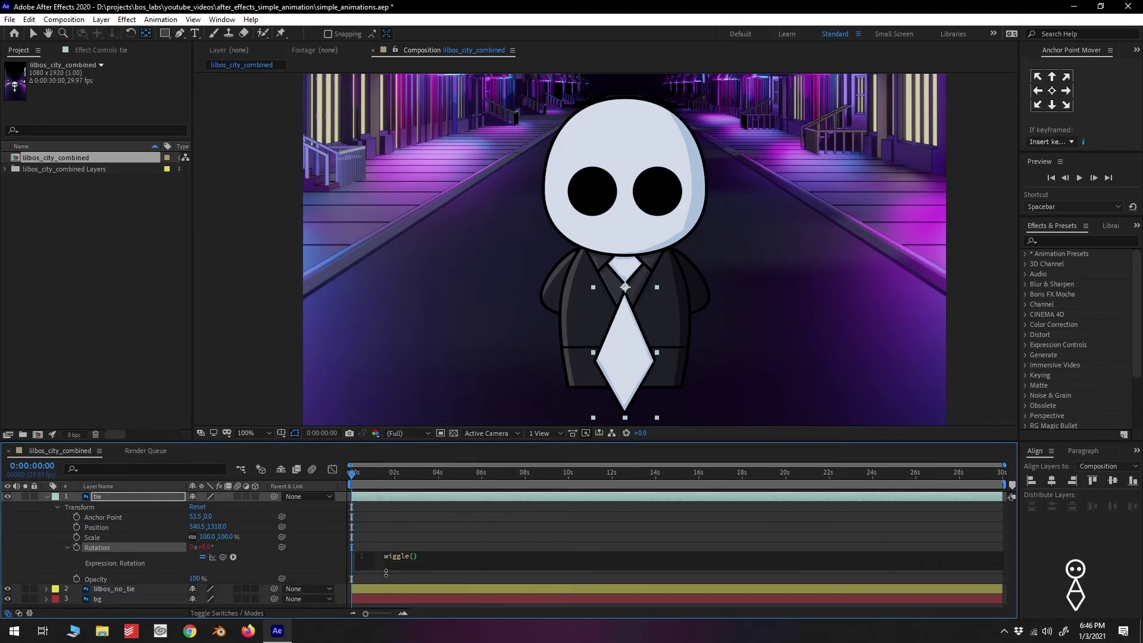
pyautogui.write('5,10);')
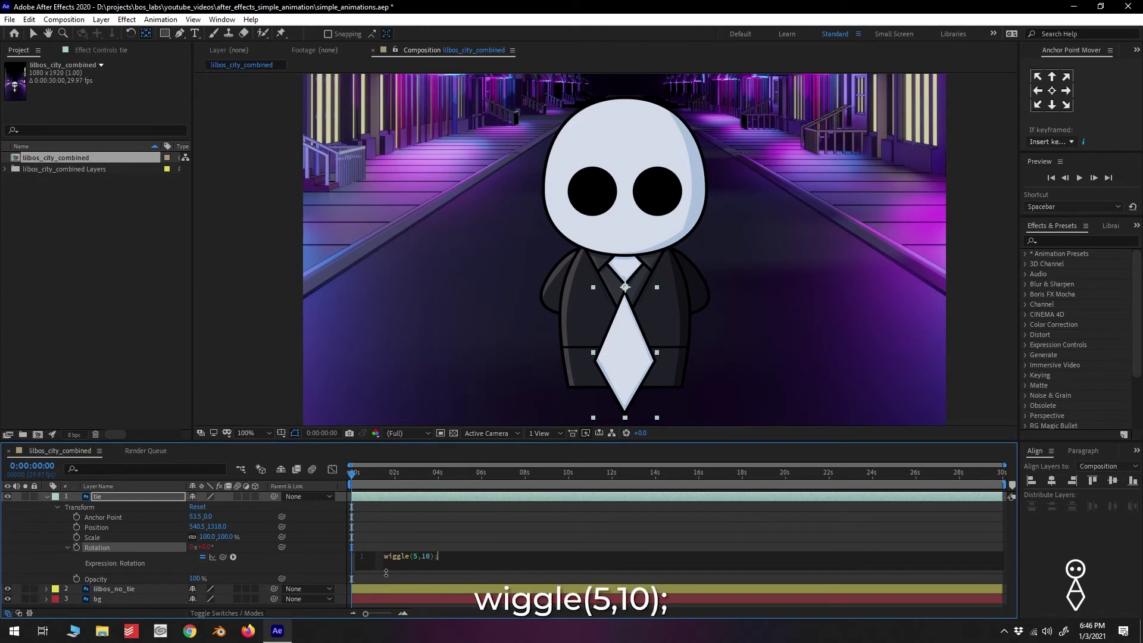
pyautogui.click(462, 554)
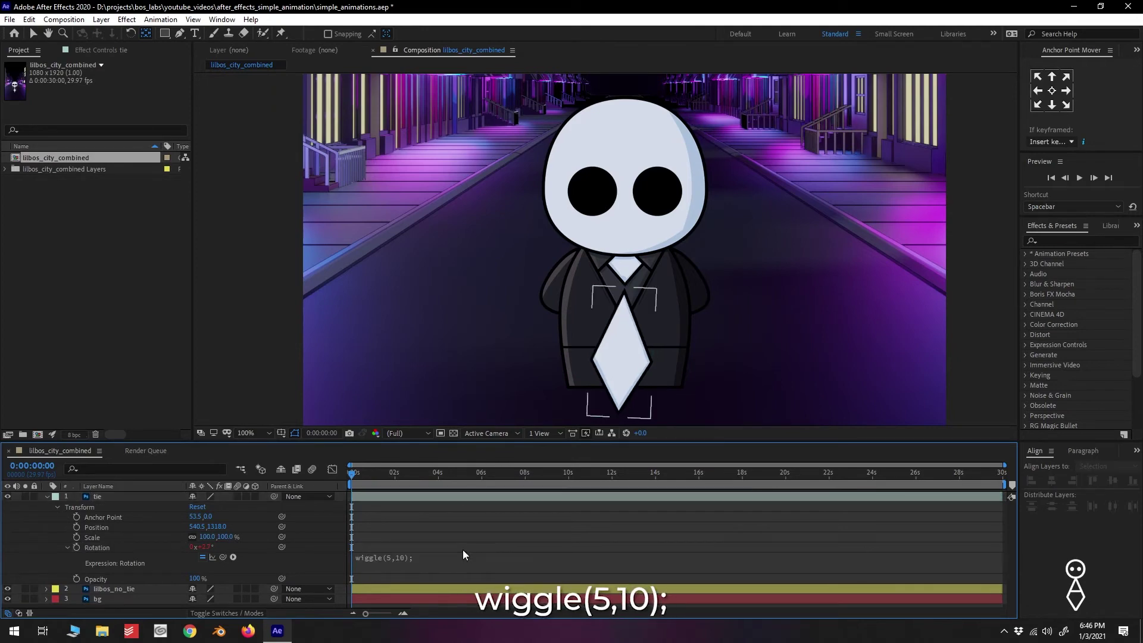
pyautogui.press('space')
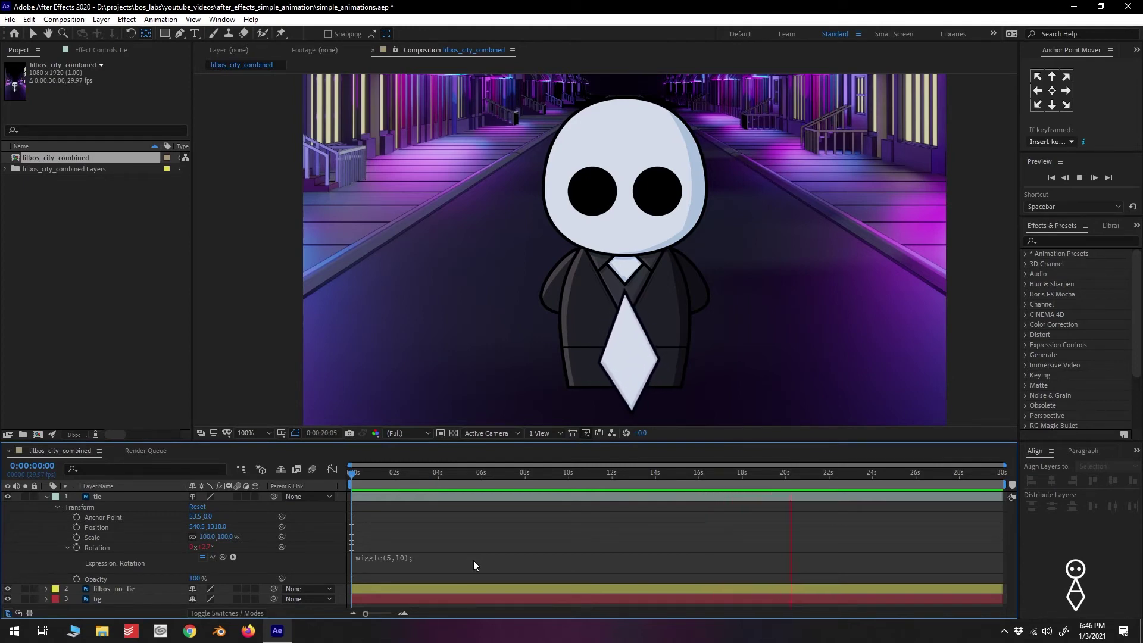
pyautogui.press('space')
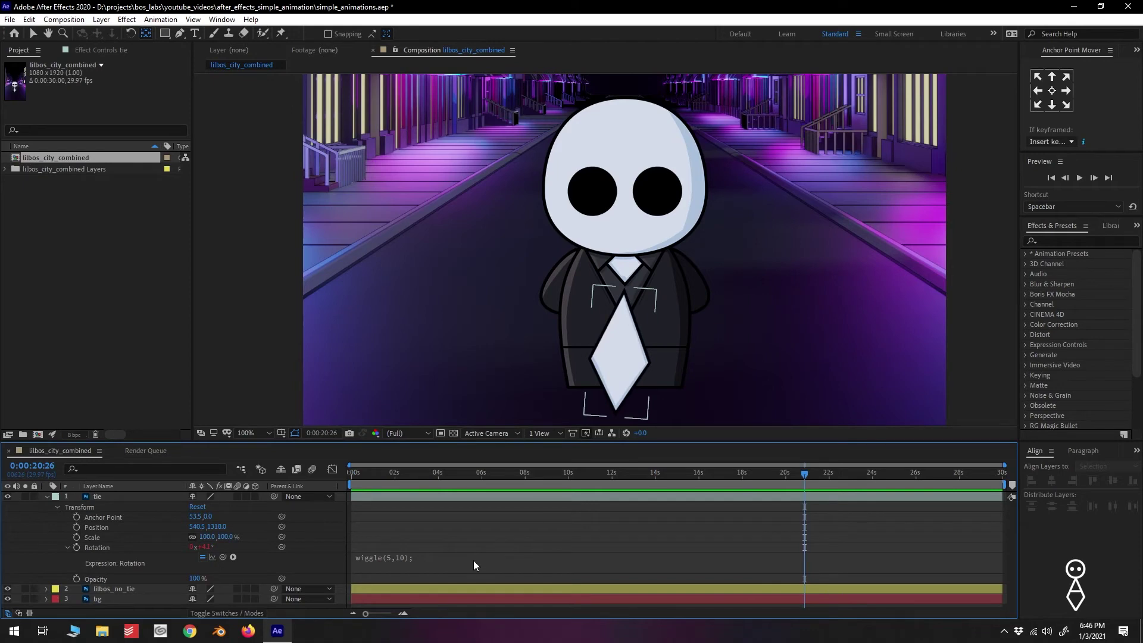
pyautogui.press('Home')
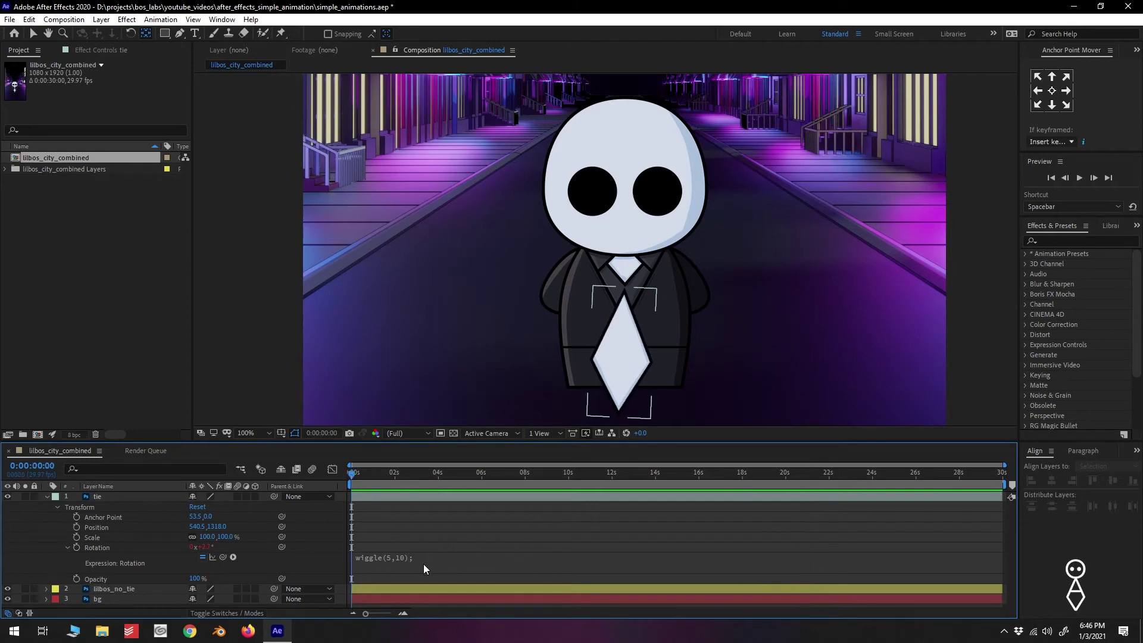
# - Change the wiggle frequency to 1 for wiggle(1,10) and preview the slower wobble
pyautogui.click(393, 556)
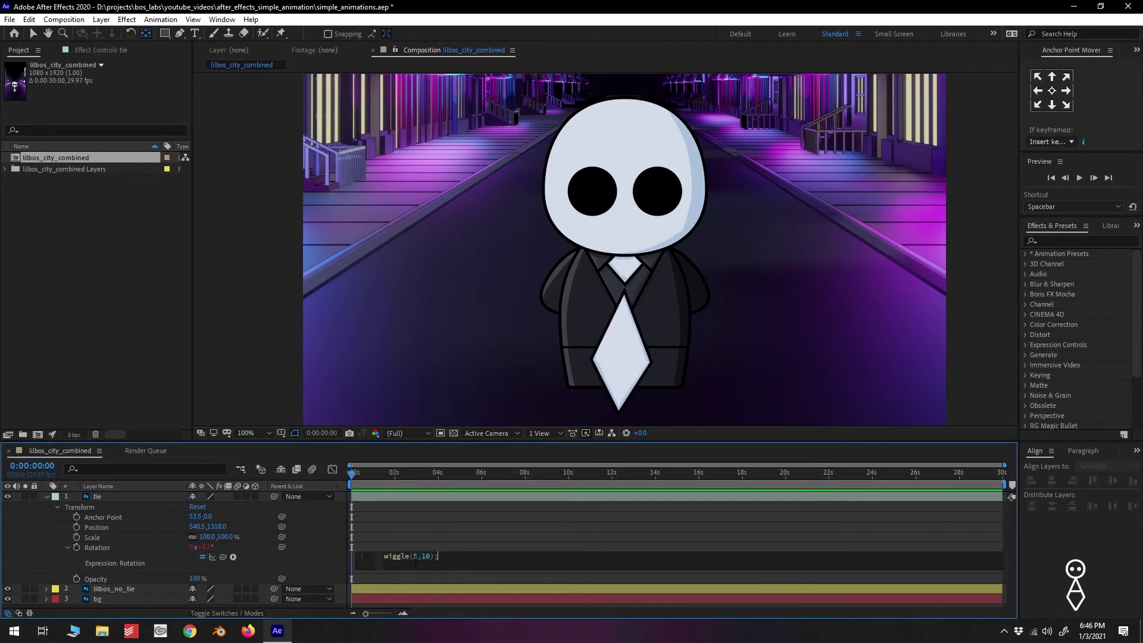
pyautogui.click(416, 559)
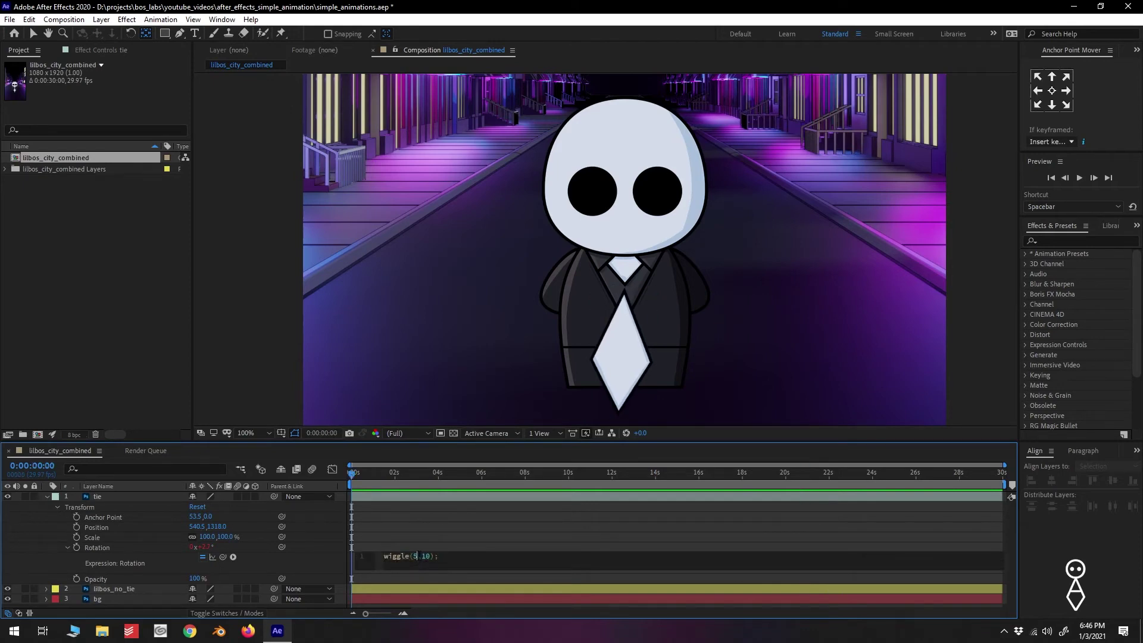
pyautogui.write('1')
pyautogui.click(481, 541)
pyautogui.press('space')
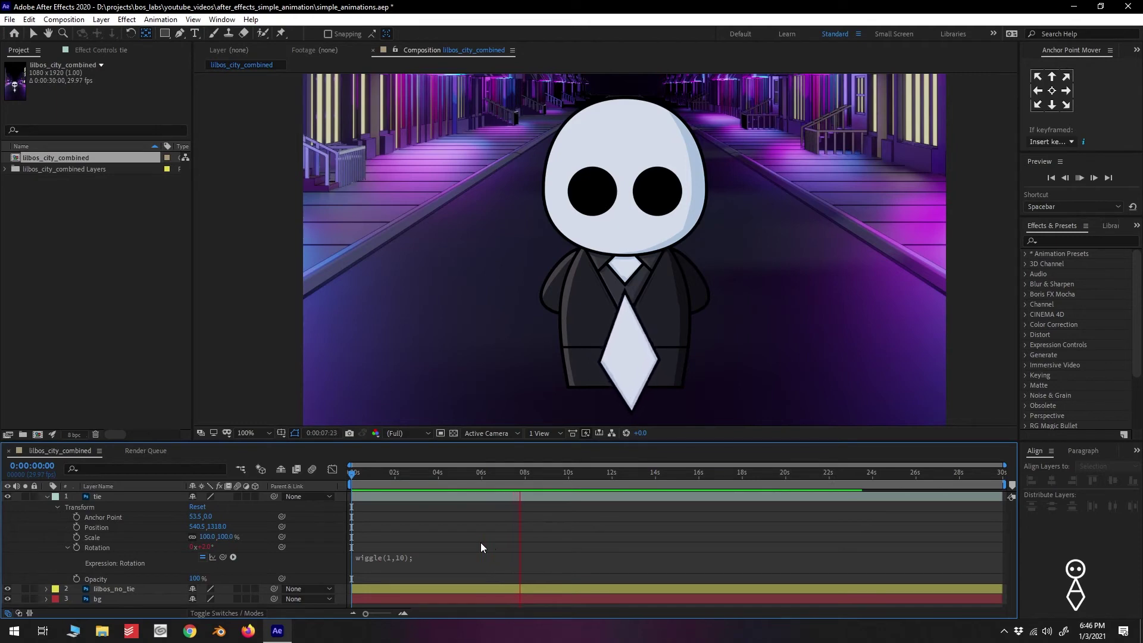
pyautogui.press('space')
# - Raise the amplitude to 250 for wiggle(1,250) and preview the larger swing
pyautogui.click(395, 560)
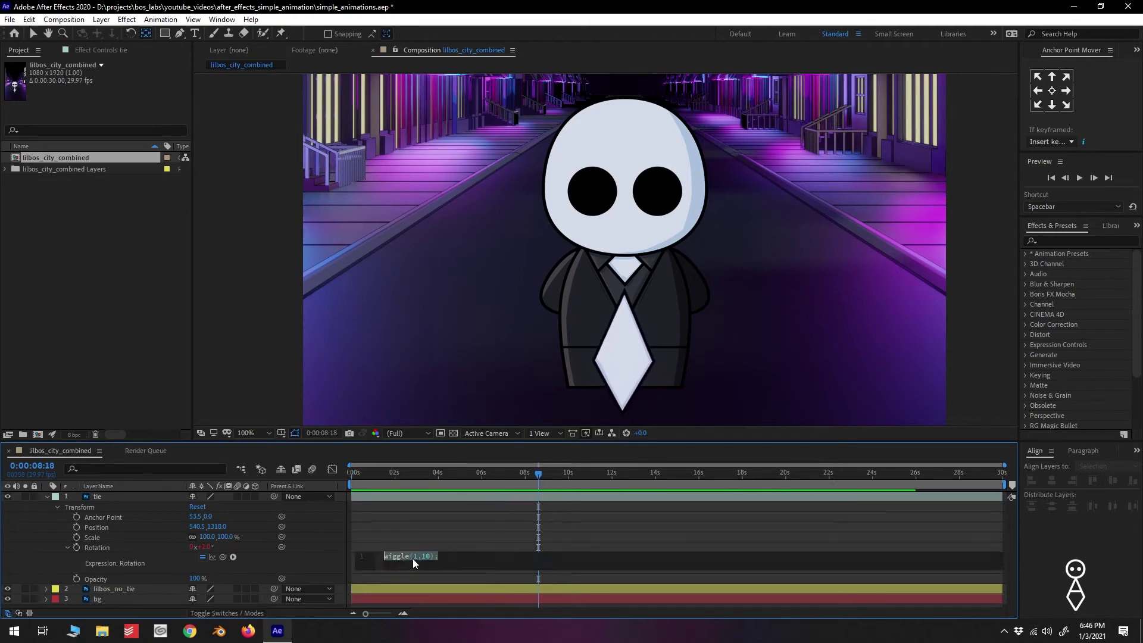
pyautogui.click(425, 558)
pyautogui.press('BackSpace')
pyautogui.press('BackSpace')
pyautogui.write('250')
pyautogui.click(514, 546)
pyautogui.press('space')
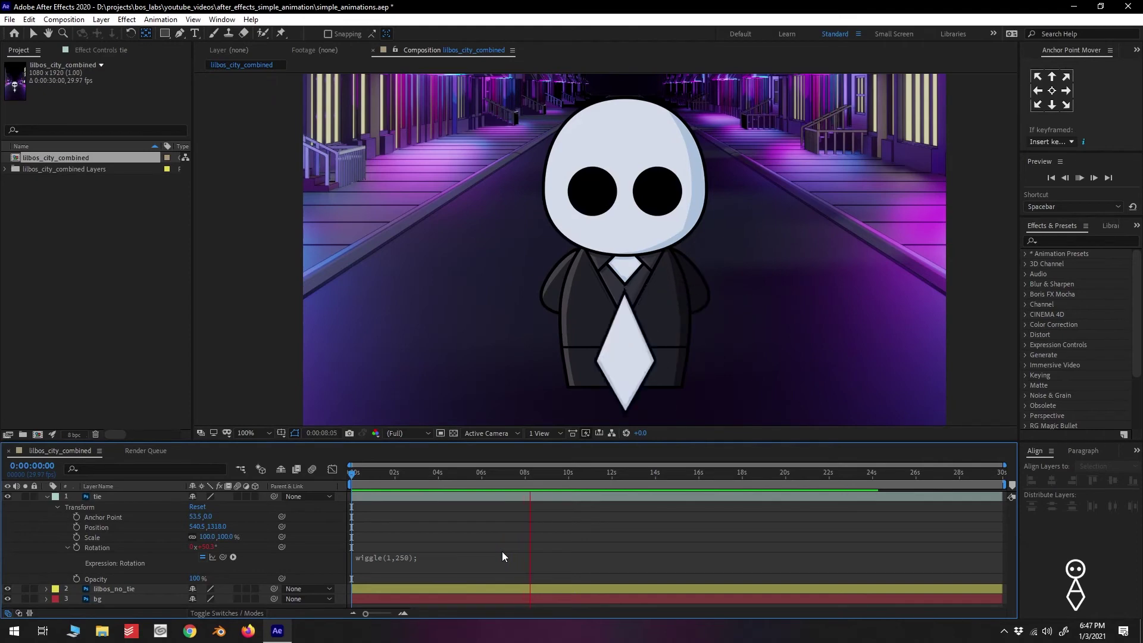
pyautogui.press('space')
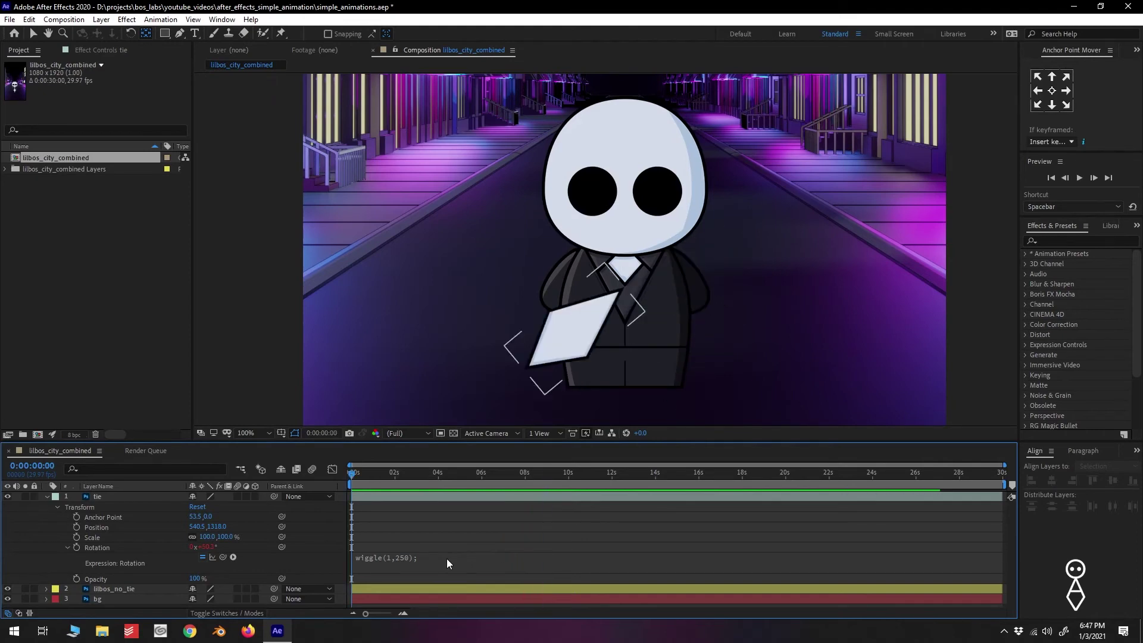
# - Try a wiggle frequency of 2 and preview it, then delete the expression entirely
pyautogui.click(411, 562)
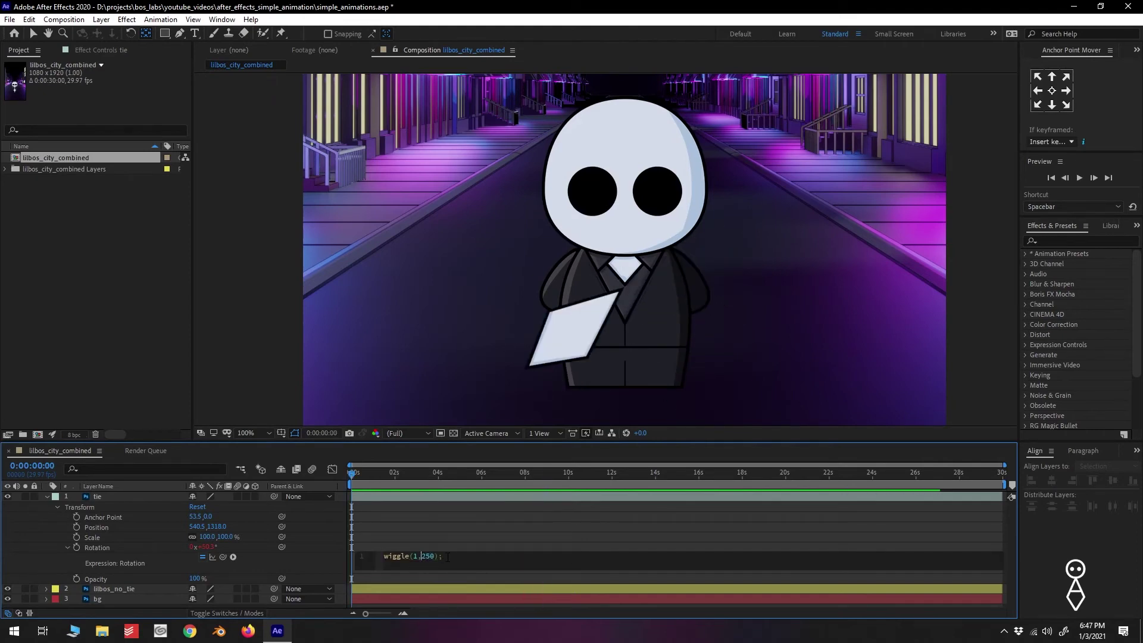
pyautogui.press('BackSpace')
pyautogui.write('2,')
pyautogui.click(461, 544)
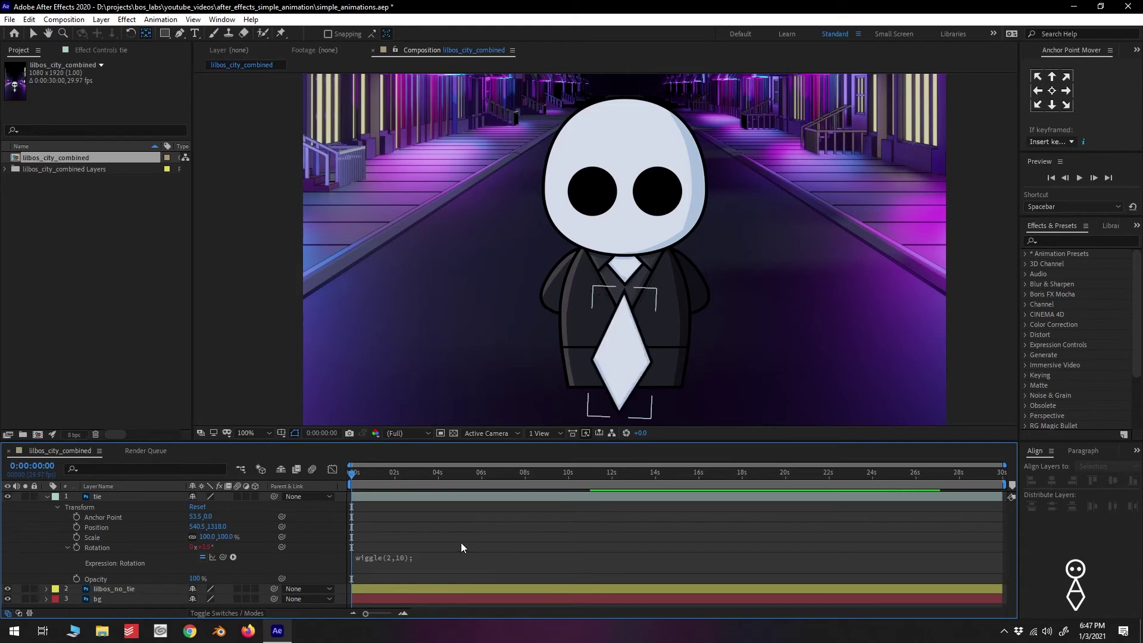
pyautogui.press('space')
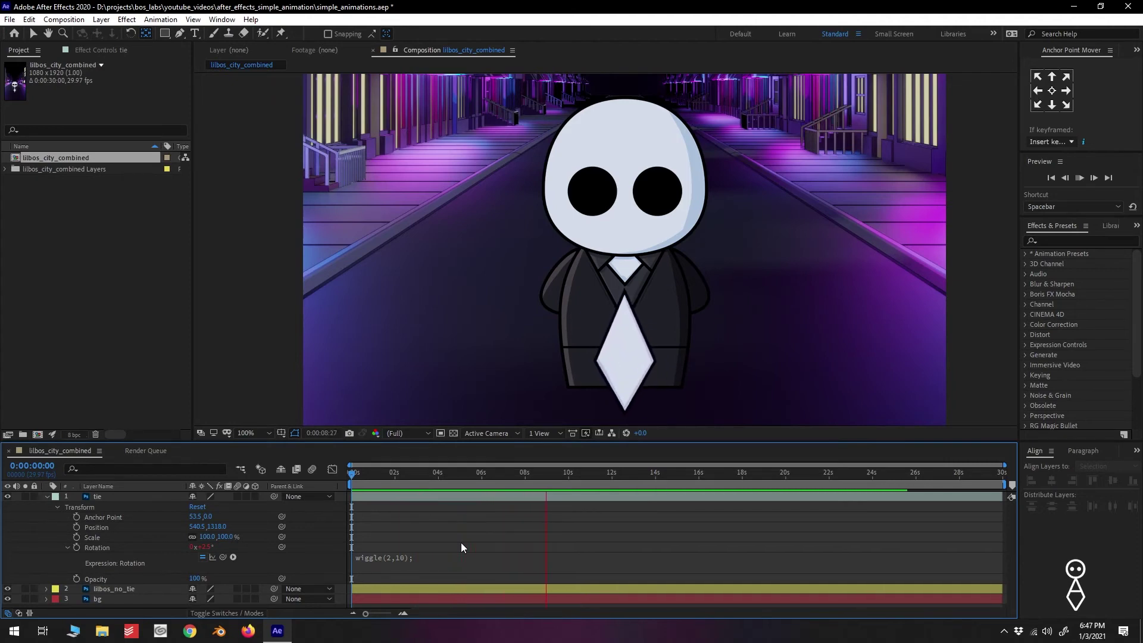
pyautogui.press('space')
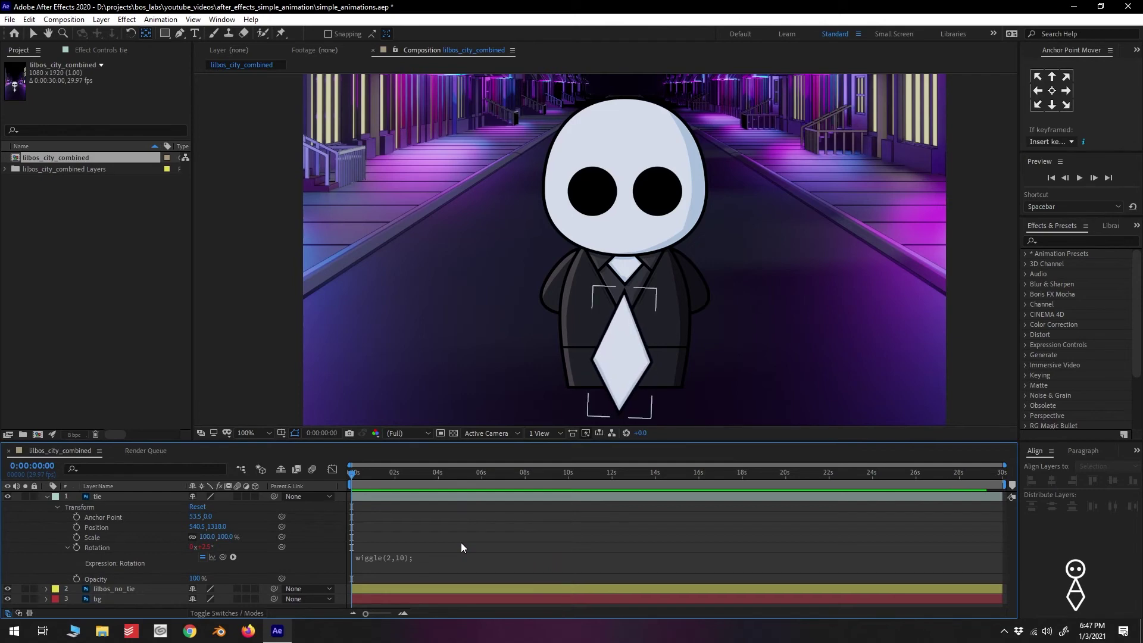
pyautogui.click(416, 568)
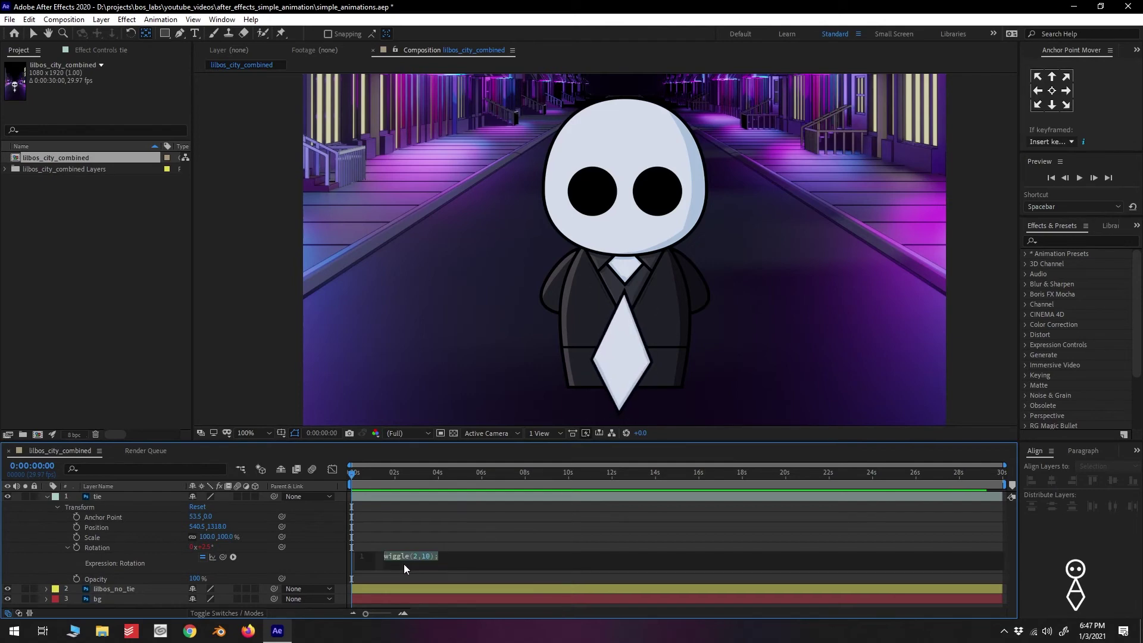
pyautogui.click(401, 549)
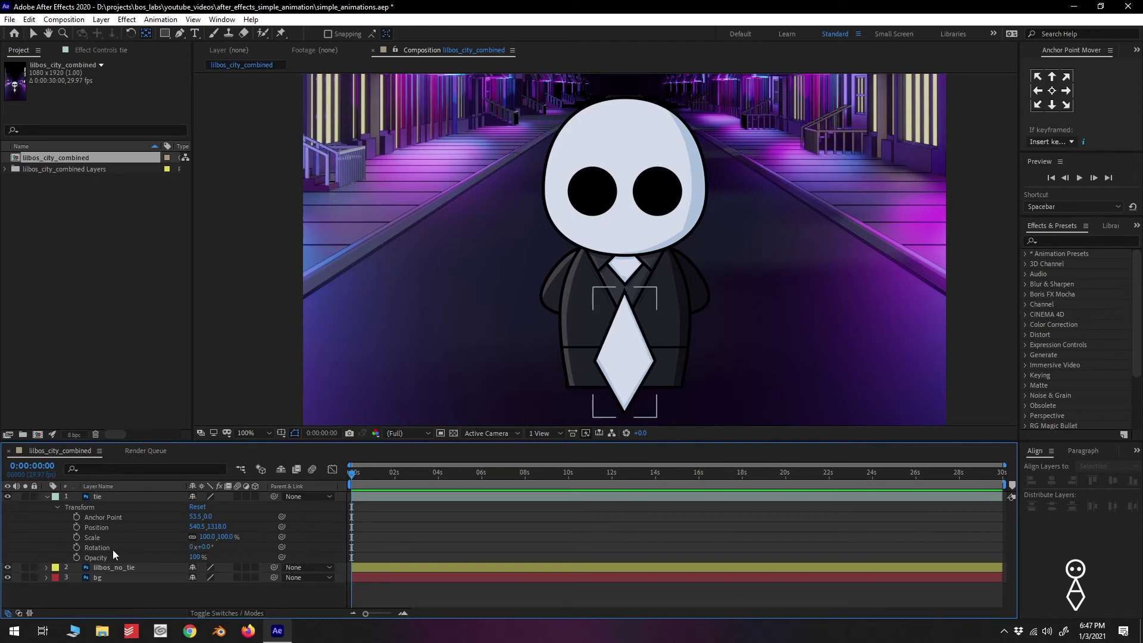
# - Place puppet pins on the tie's tip and its knot
pyautogui.click(111, 496)
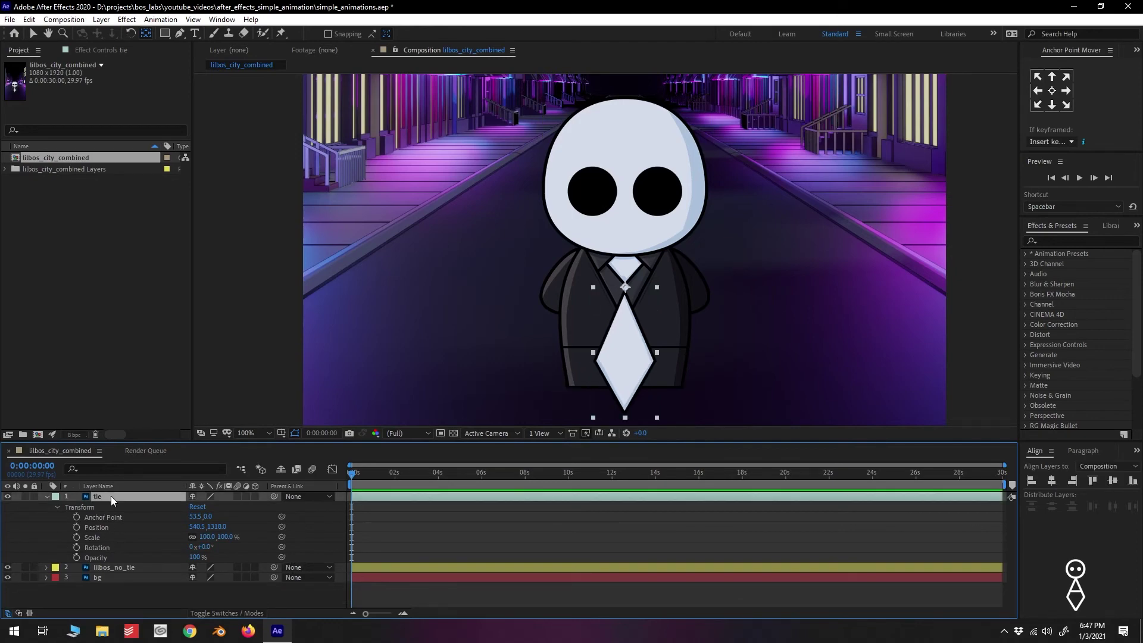
pyautogui.click(45, 496)
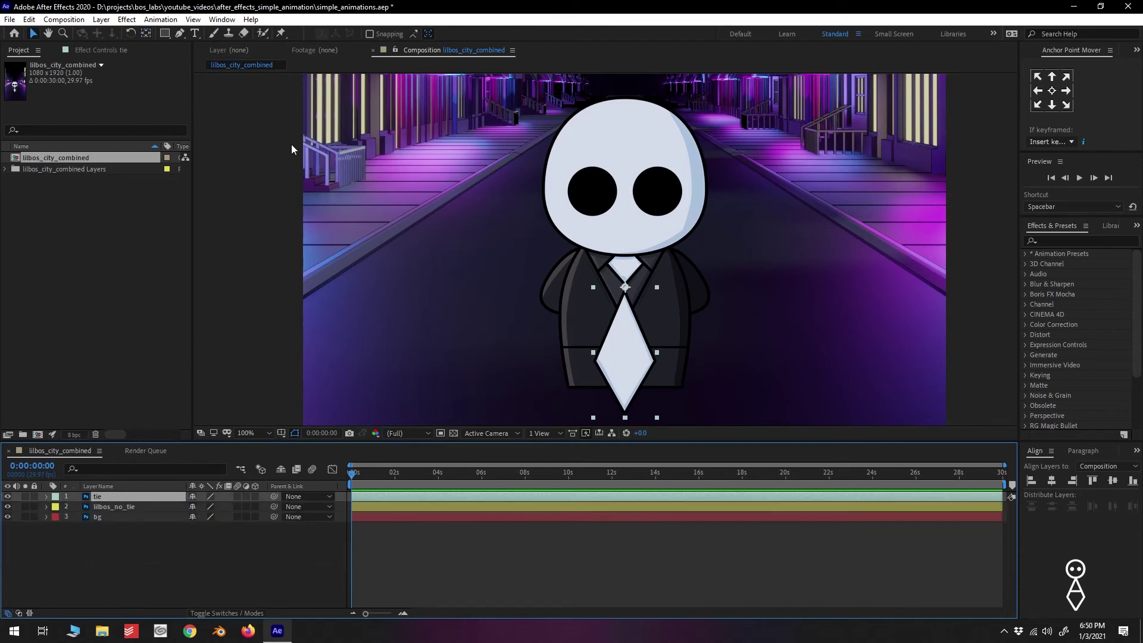
pyautogui.click(280, 33)
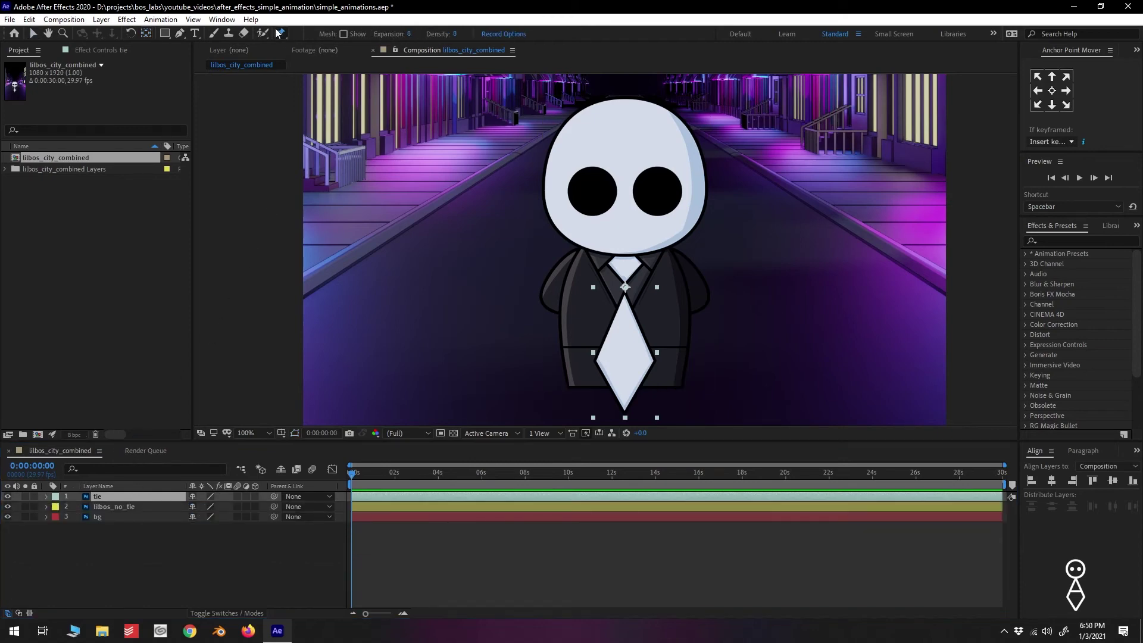
pyautogui.click(627, 407)
pyautogui.moveTo(625, 410)
pyautogui.mouseDown()
pyautogui.moveTo(555, 381)
pyautogui.moveTo(732, 381)
pyautogui.moveTo(563, 393)
pyautogui.moveTo(668, 407)
pyautogui.moveTo(584, 402)
pyautogui.moveTo(624, 410)
pyautogui.mouseUp()
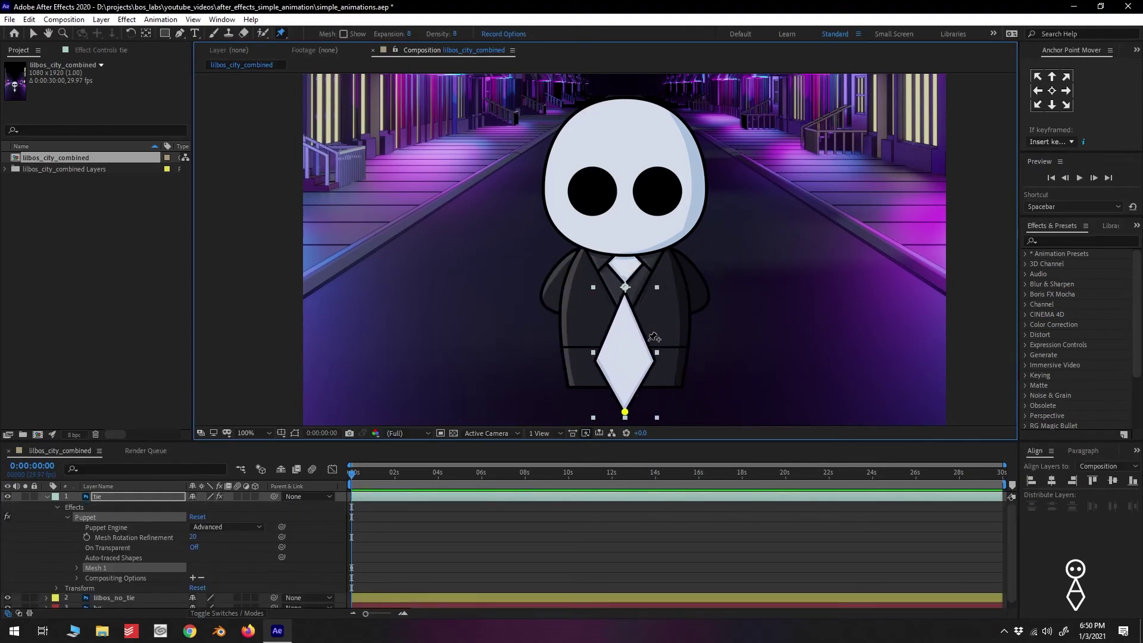
pyautogui.click(625, 288)
# - Show the mesh, add a pin at the tie's middle, and undo the test bends
pyautogui.click(625, 412)
pyautogui.click(344, 34)
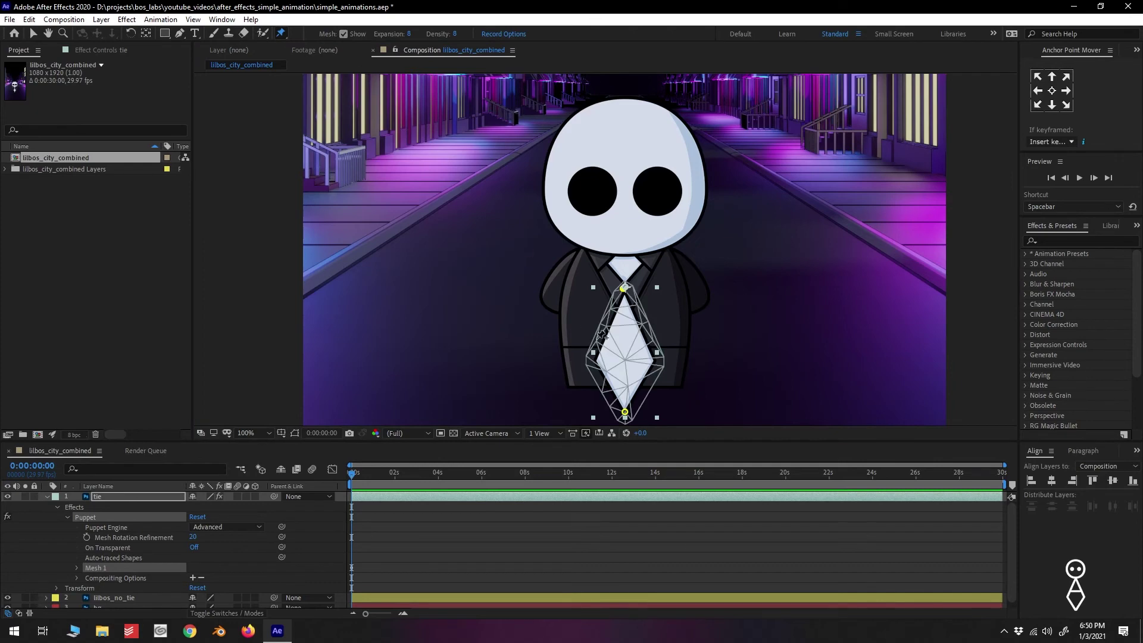
pyautogui.moveTo(625, 412)
pyautogui.mouseDown()
pyautogui.moveTo(564, 393)
pyautogui.moveTo(659, 372)
pyautogui.moveTo(755, 403)
pyautogui.moveTo(661, 361)
pyautogui.moveTo(475, 398)
pyautogui.moveTo(625, 412)
pyautogui.mouseUp()
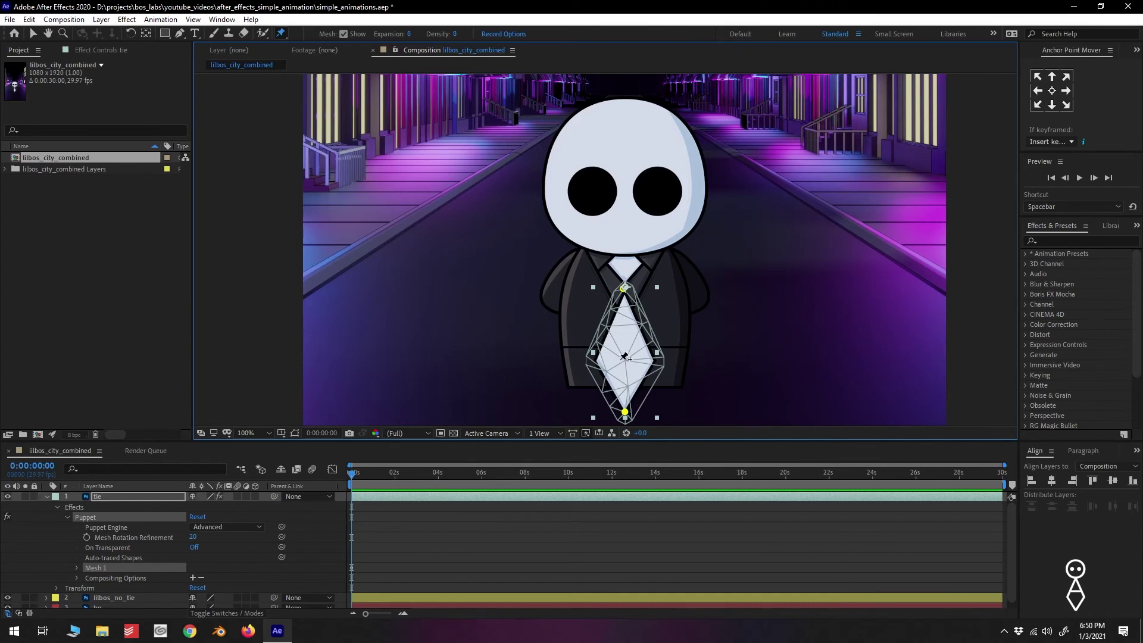
pyautogui.click(624, 356)
pyautogui.moveTo(622, 359); pyautogui.dragTo(663, 353)
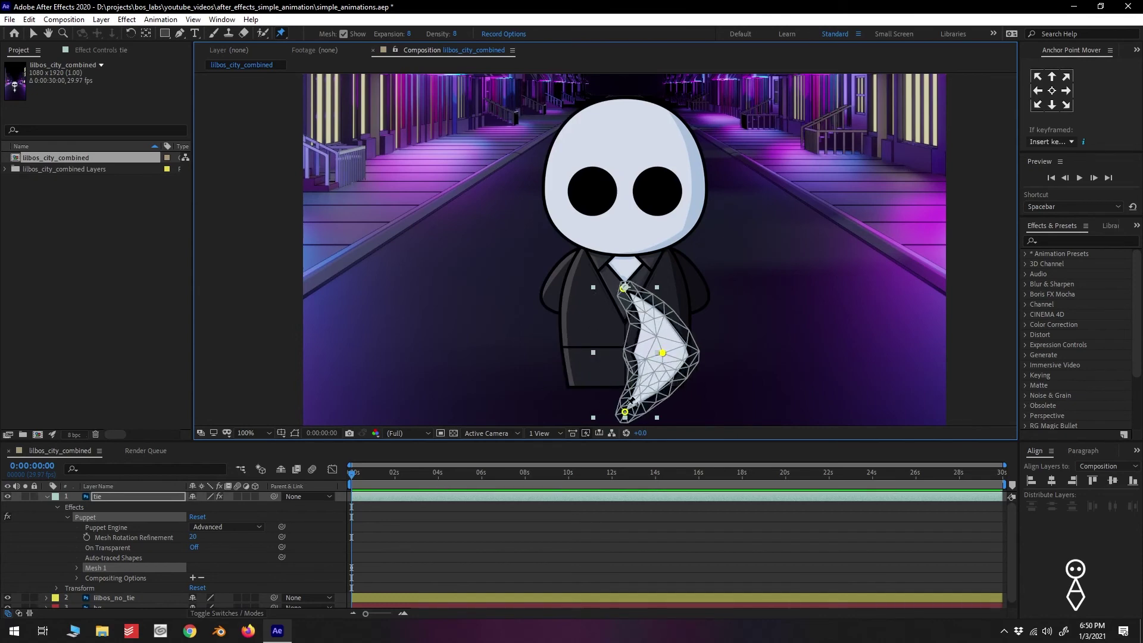
pyautogui.hotkey('ctrl', 'z')
pyautogui.moveTo(624, 411); pyautogui.dragTo(670, 388)
pyautogui.hotkey('ctrl', 'z')
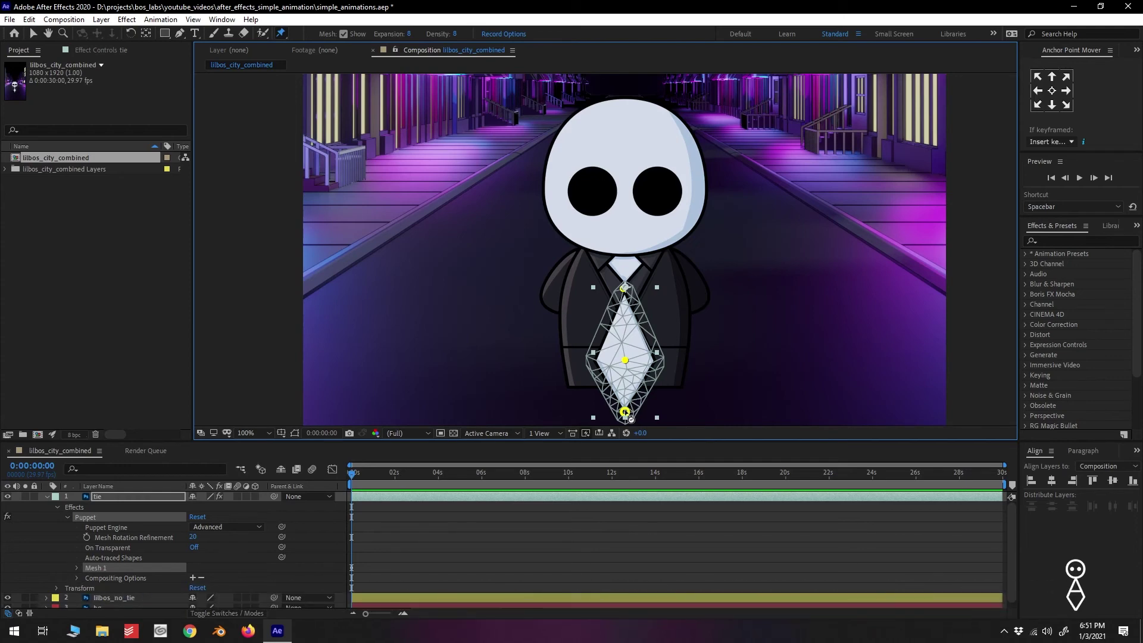
# - Motion-sketch a swinging path for the tie's bottom pin and preview it
pyautogui.moveTo(624, 411)
pyautogui.mouseDown()
pyautogui.moveTo(589, 399)
pyautogui.moveTo(632, 408)
pyautogui.moveTo(664, 398)
pyautogui.moveTo(616, 414)
pyautogui.moveTo(606, 388)
pyautogui.moveTo(629, 414)
pyautogui.moveTo(661, 399)
pyautogui.moveTo(640, 413)
pyautogui.moveTo(605, 404)
pyautogui.moveTo(623, 416)
pyautogui.moveTo(659, 405)
pyautogui.moveTo(625, 412)
pyautogui.mouseUp()
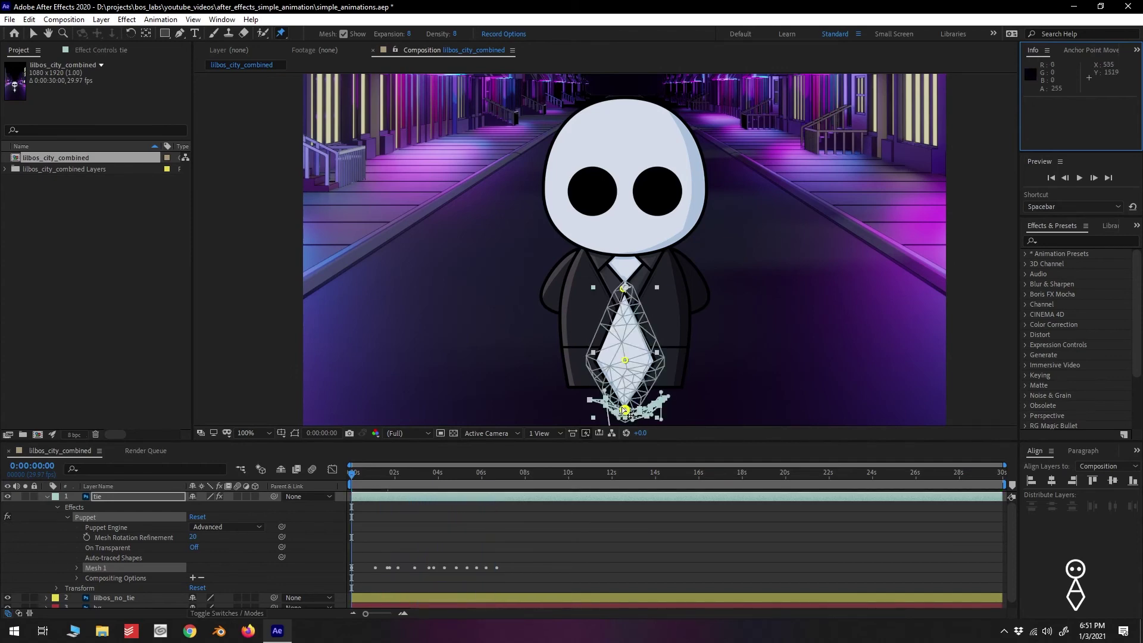
pyautogui.press('space')
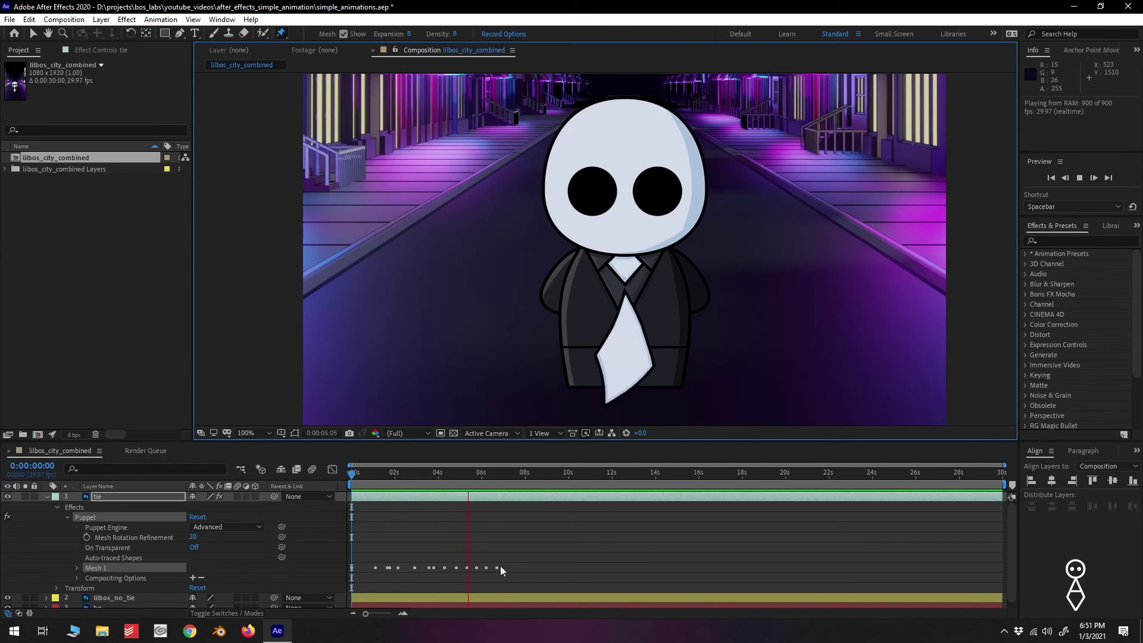
pyautogui.press('space')
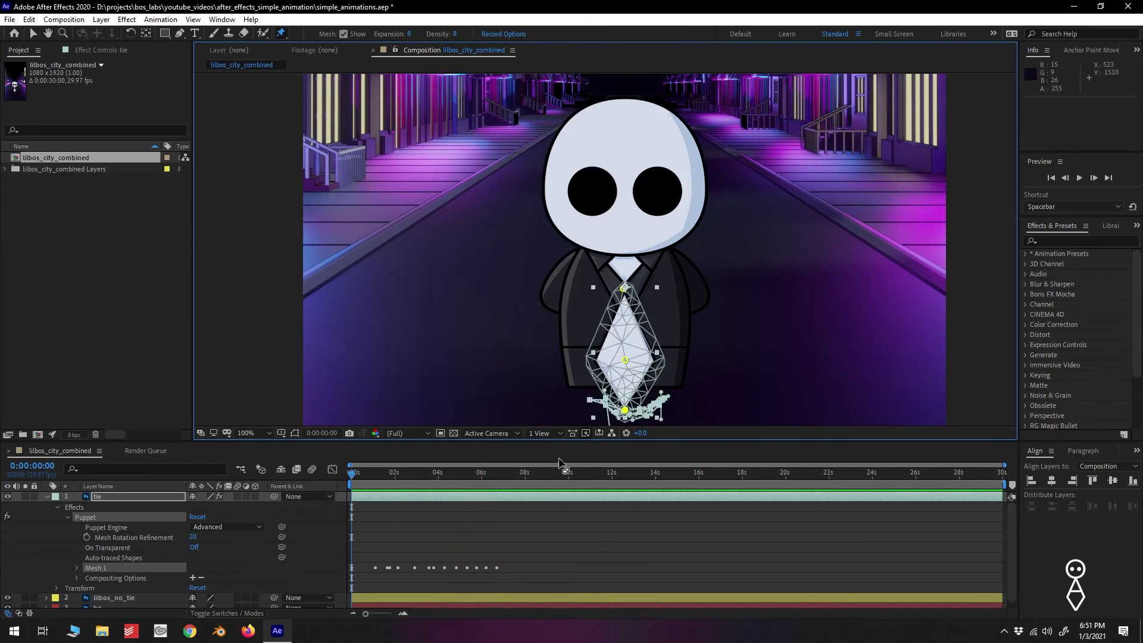
# - Motion-sketch the middle pin's path, preview the combined bending, and collapse the layer
pyautogui.moveTo(625, 360)
pyautogui.mouseDown()
pyautogui.moveTo(592, 364)
pyautogui.moveTo(645, 375)
pyautogui.moveTo(657, 356)
pyautogui.moveTo(628, 371)
pyautogui.moveTo(594, 365)
pyautogui.moveTo(627, 369)
pyautogui.moveTo(642, 356)
pyautogui.moveTo(593, 368)
pyautogui.moveTo(648, 369)
pyautogui.mouseUp()
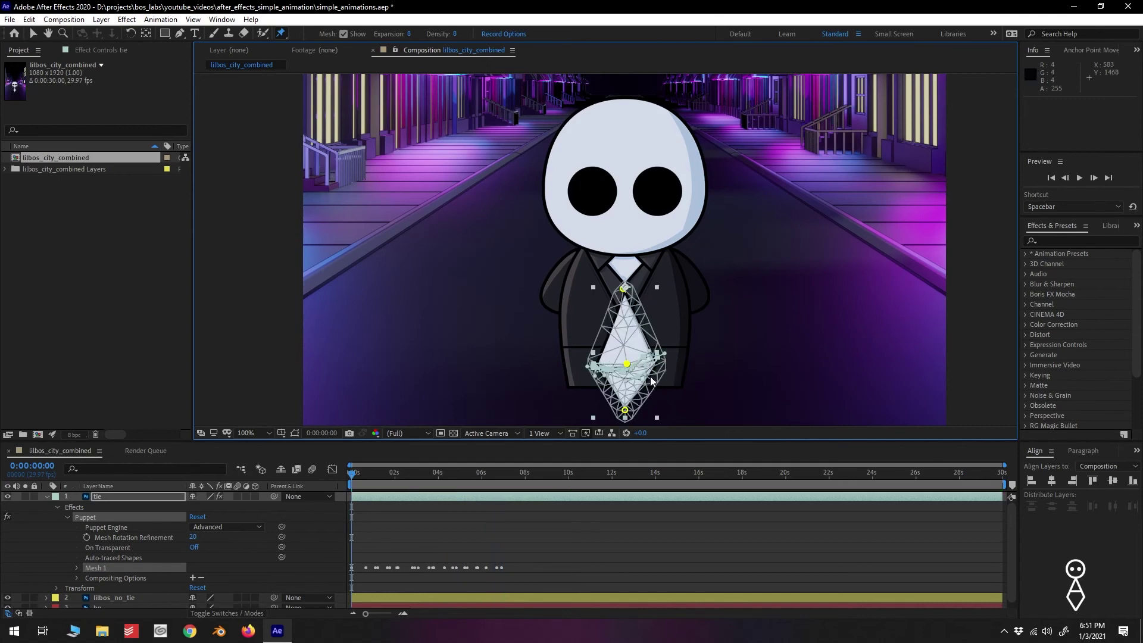
pyautogui.press('space')
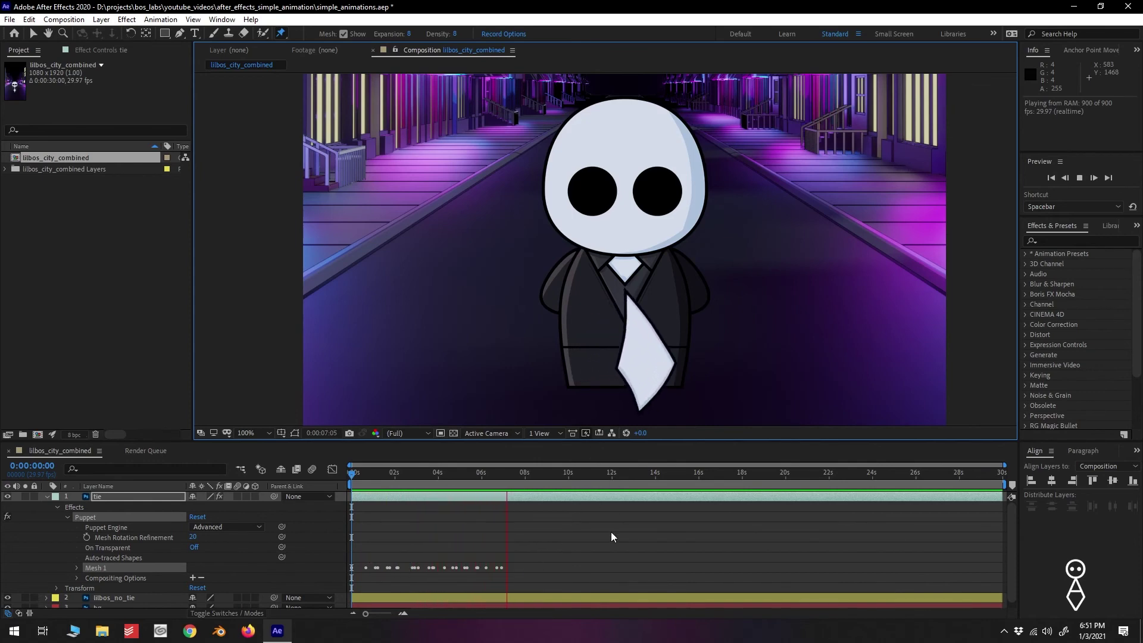
pyautogui.press('space')
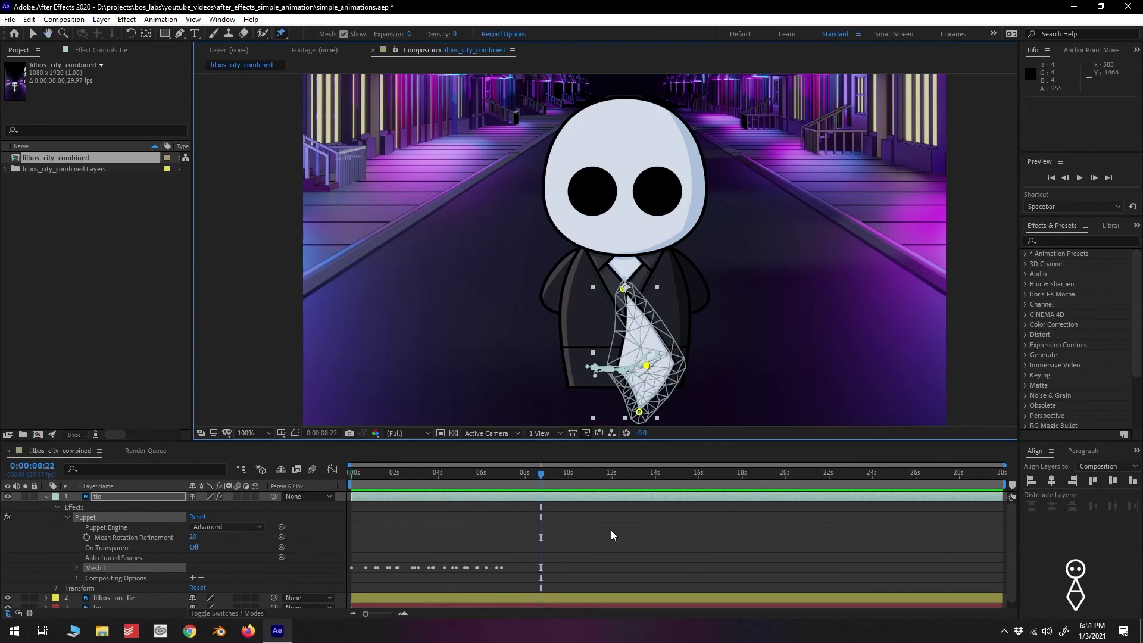
pyautogui.click(47, 497)
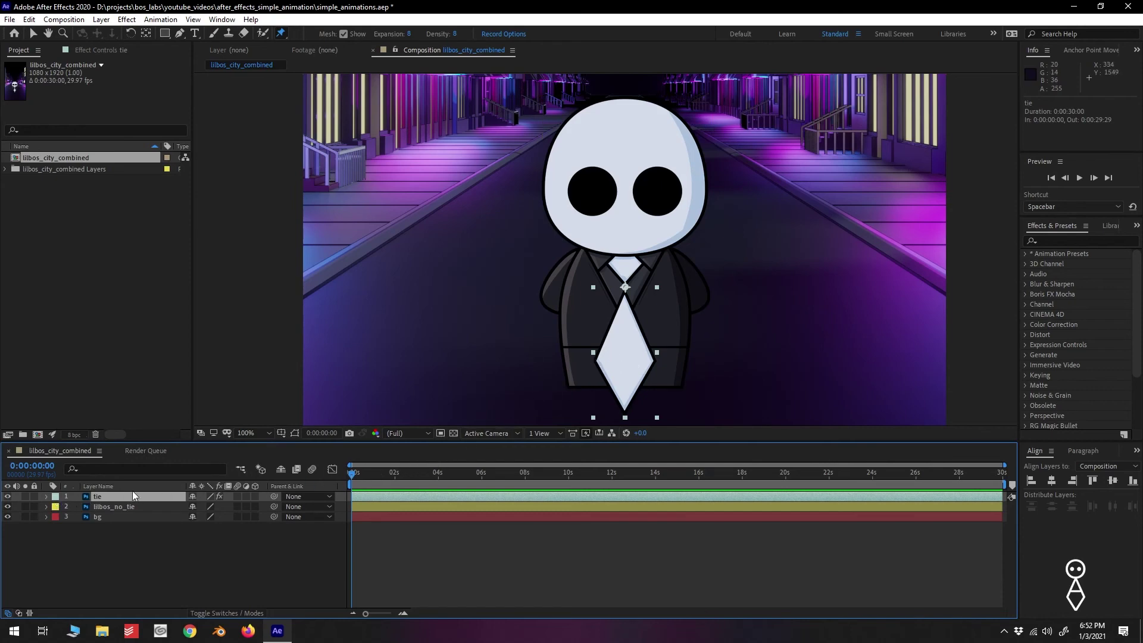
# - Expand the tie's Puppet effect through Mesh 1 to Puppet Pin 1's Position property
pyautogui.click(46, 496)
pyautogui.click(58, 506)
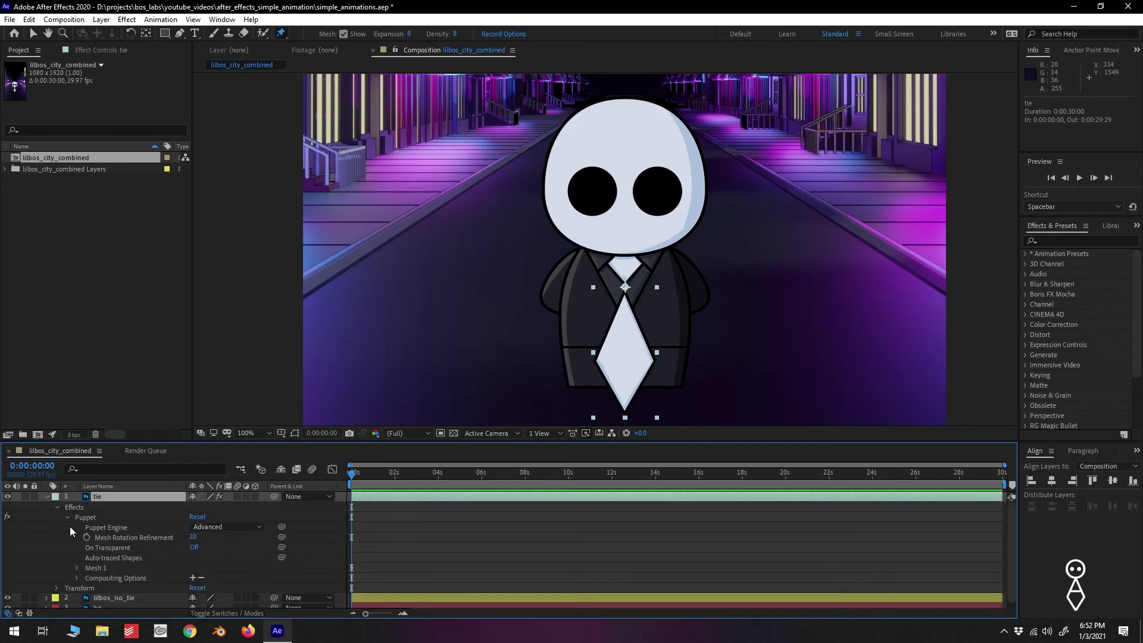
pyautogui.click(77, 567)
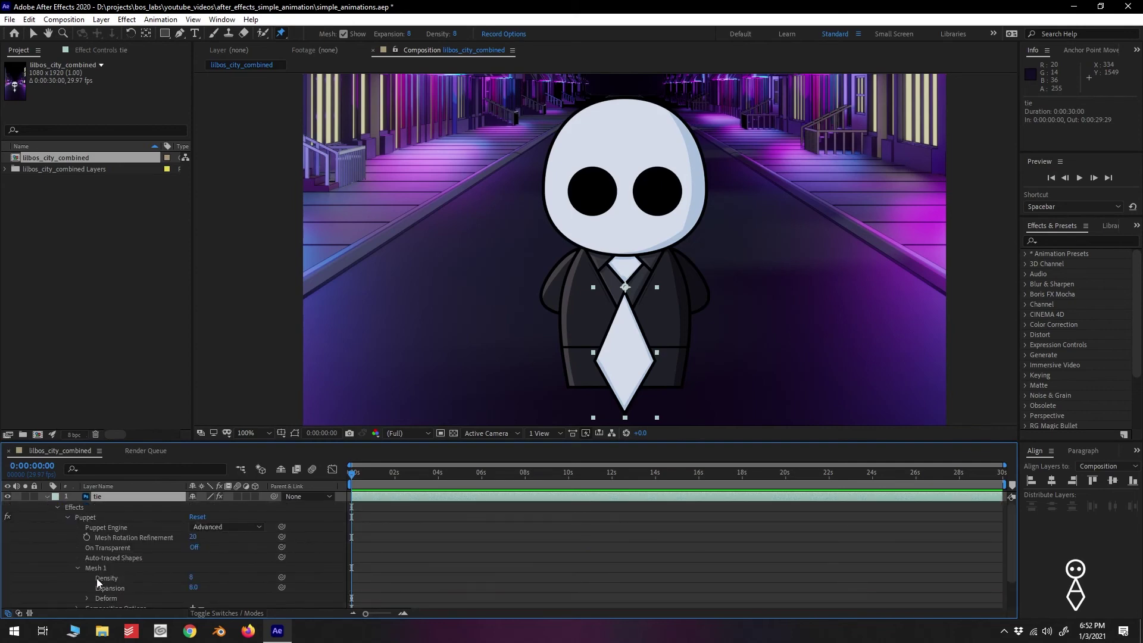
pyautogui.scroll(-1, 102, 579)
pyautogui.click(87, 568)
pyautogui.scroll(-2, 114, 563)
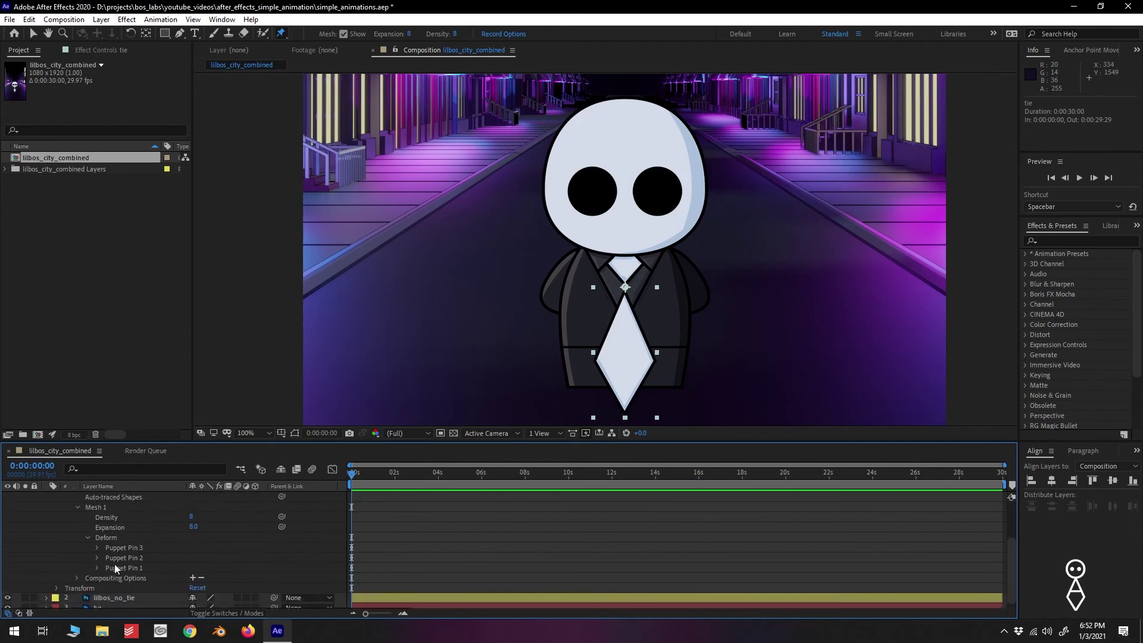
pyautogui.click(127, 565)
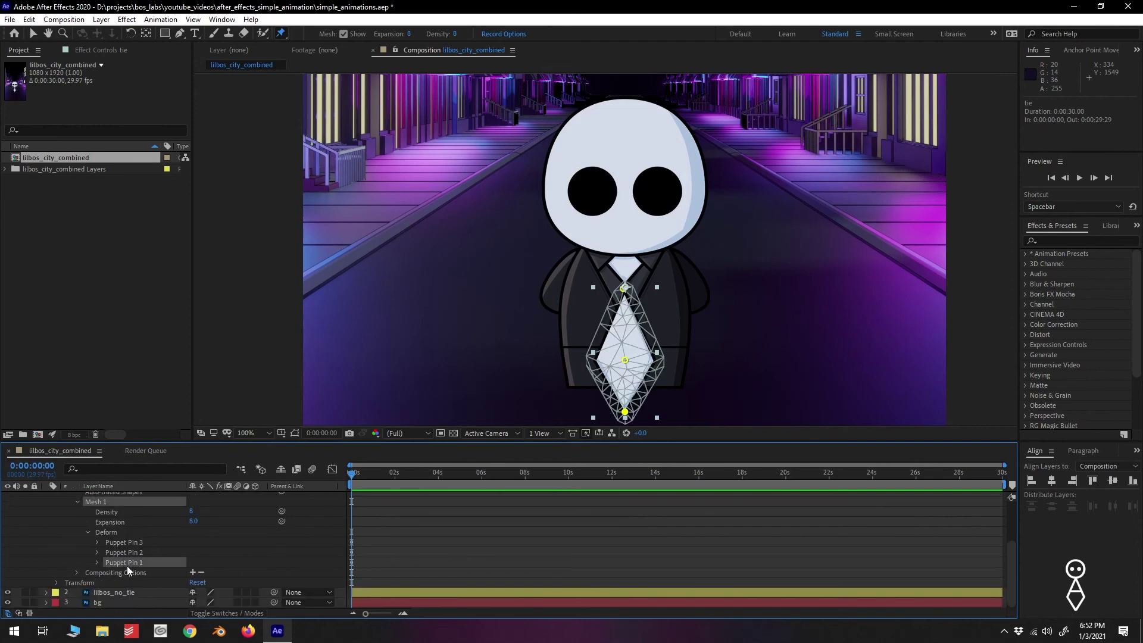
pyautogui.click(97, 562)
pyautogui.scroll(-1, 120, 556)
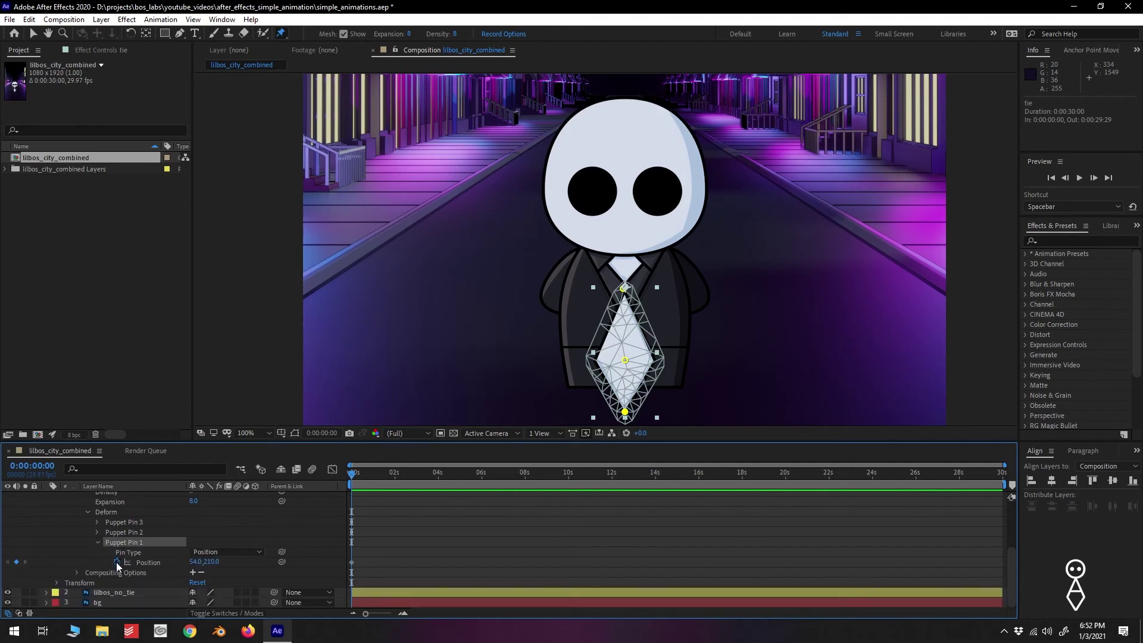
# - Give Puppet Pin 1's Position a wiggle(5,10); expression
pyautogui.keyDown('alt'); pyautogui.click(118, 563); pyautogui.keyUp('alt')
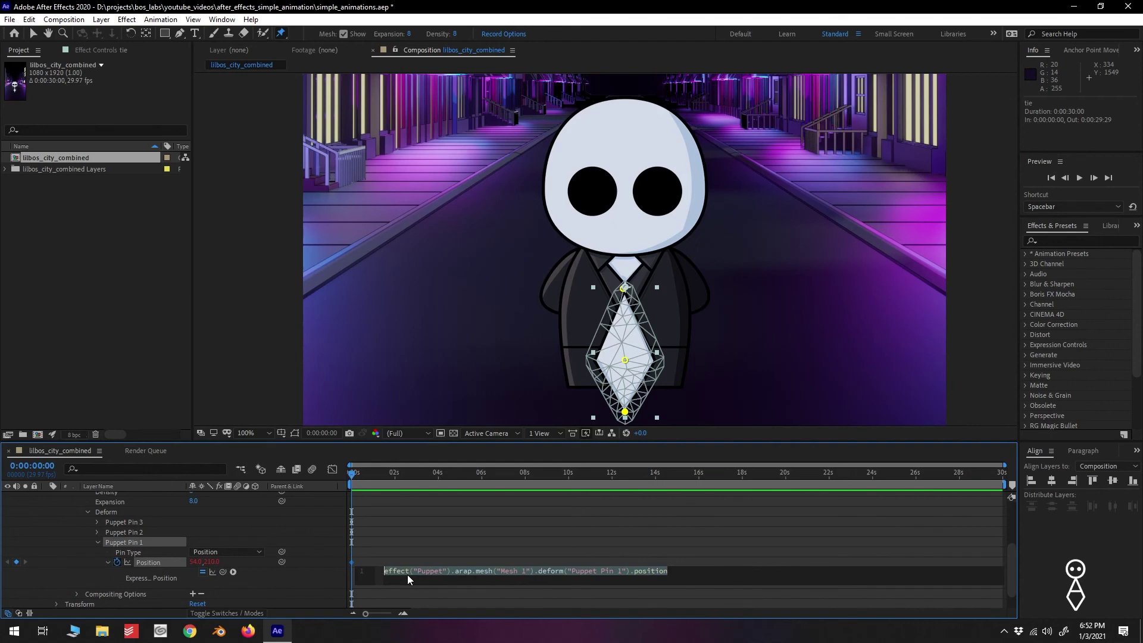
pyautogui.write('wiggle')
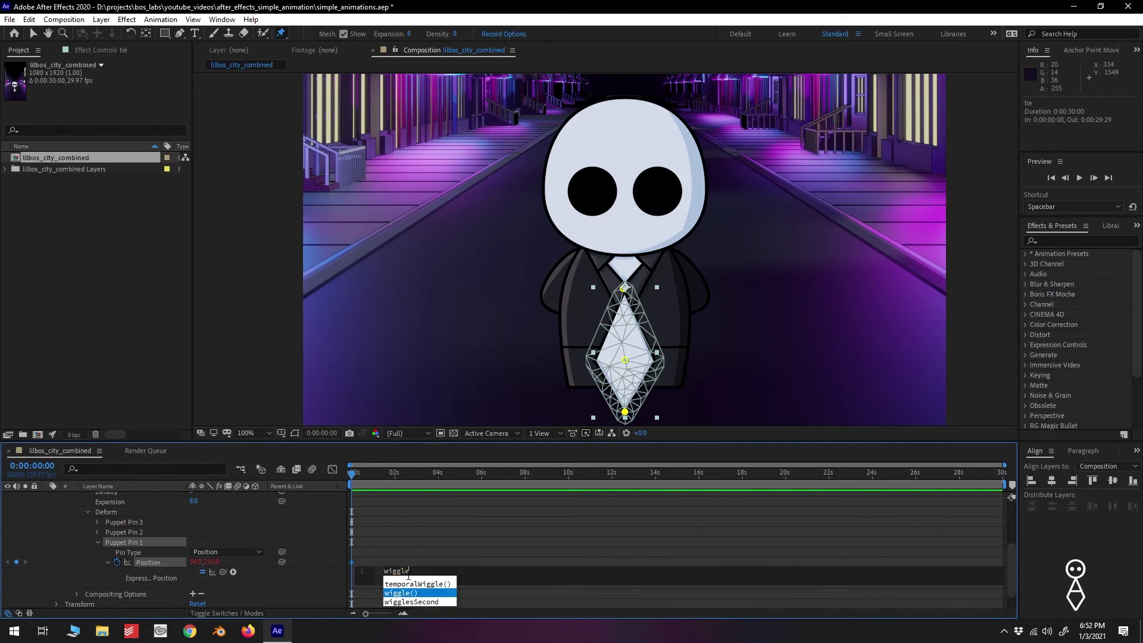
pyautogui.write('(5')
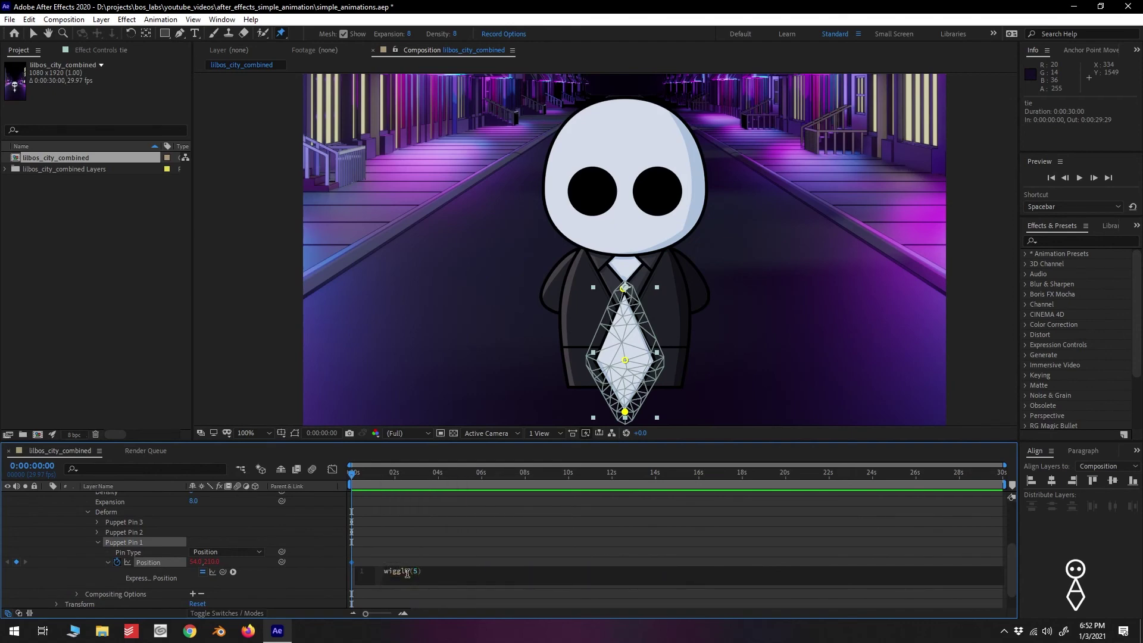
pyautogui.write(',10);')
pyautogui.click(422, 562)
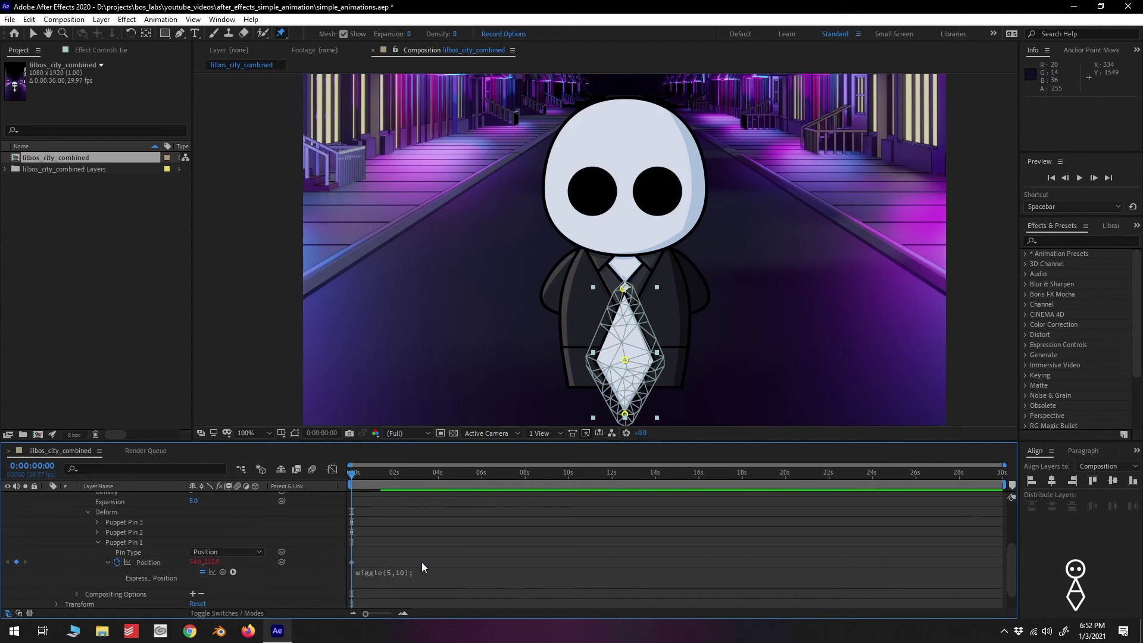
pyautogui.click(126, 524)
# - Add a wiggle(5,10) expression to Puppet Pin 3's Position and preview the wobbling tie
pyautogui.click(96, 523)
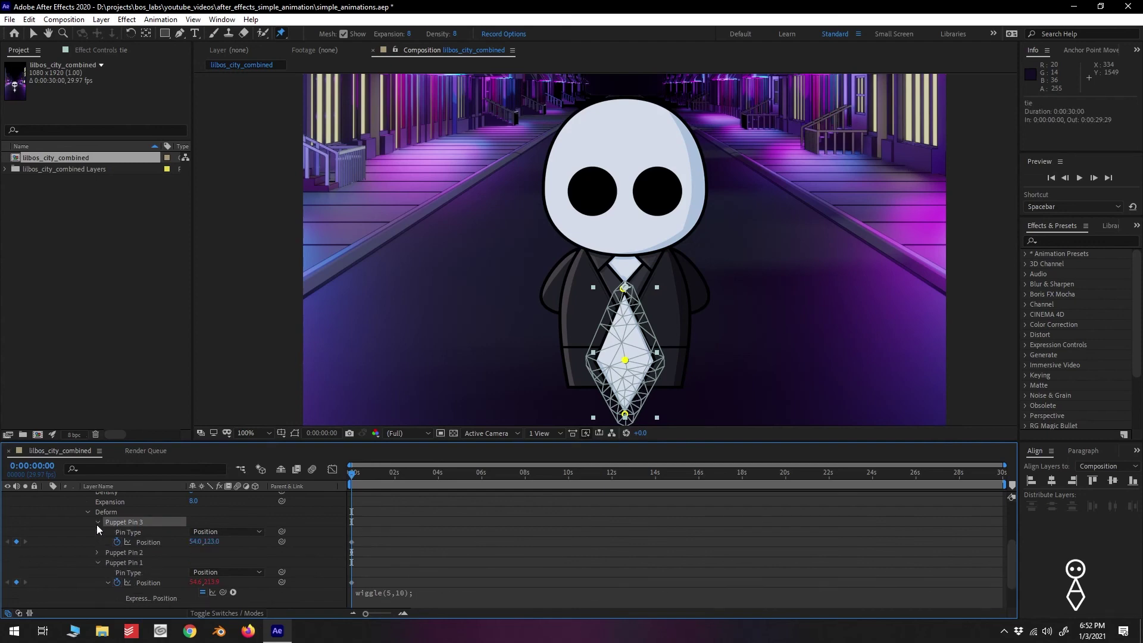
pyautogui.keyDown('alt'); pyautogui.click(117, 542); pyautogui.keyUp('alt')
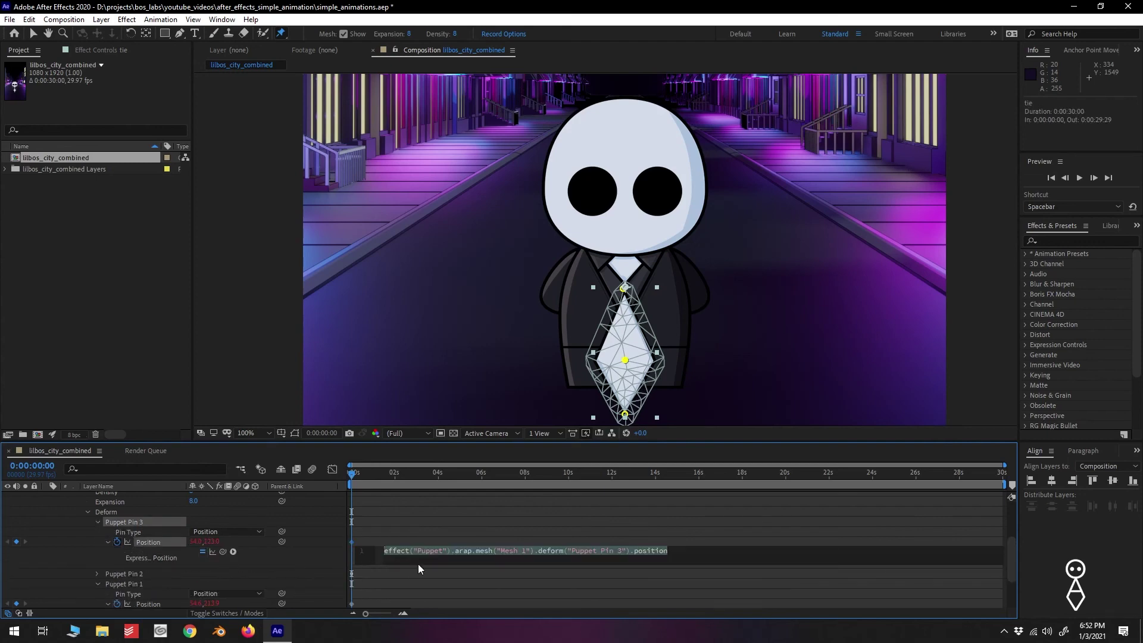
pyautogui.write('wig')
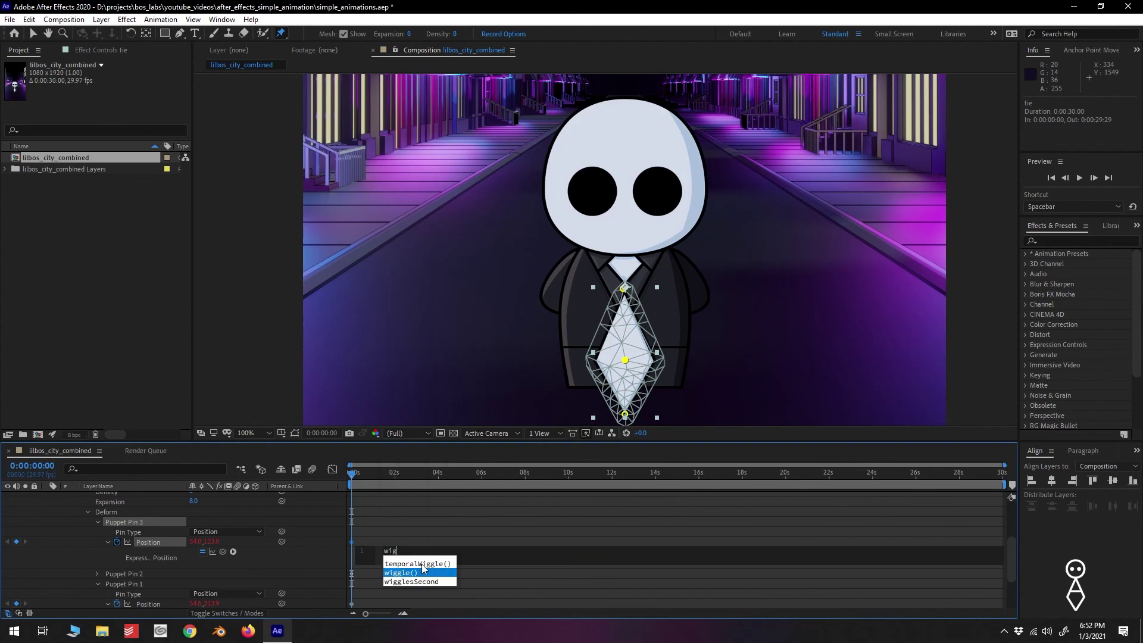
pyautogui.write('gle(5,10);')
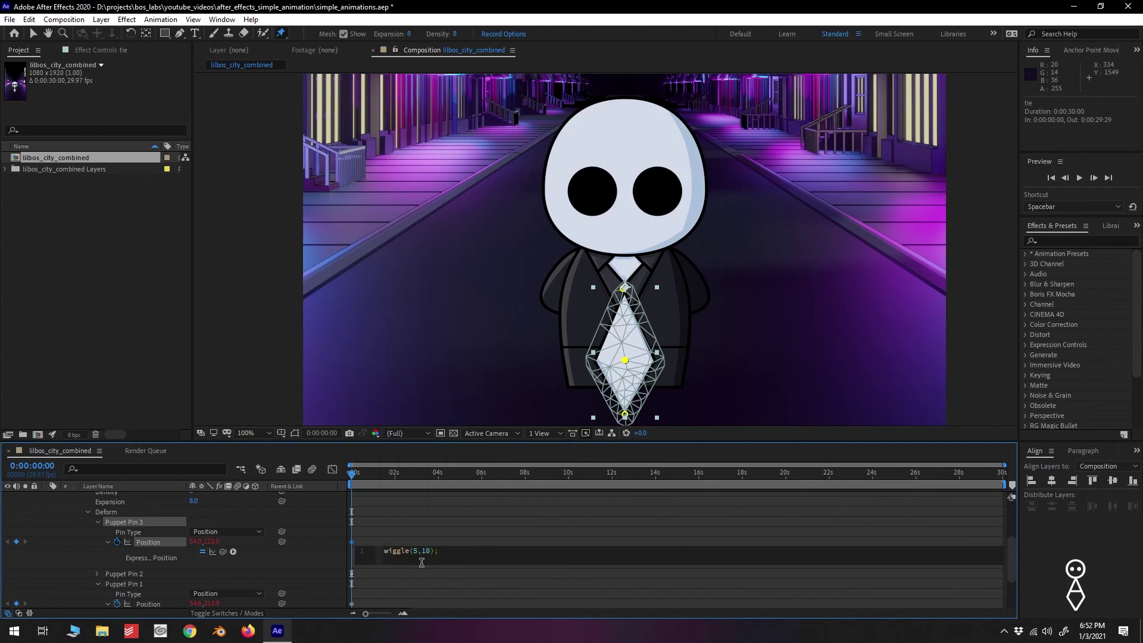
pyautogui.press('KP_Enter')
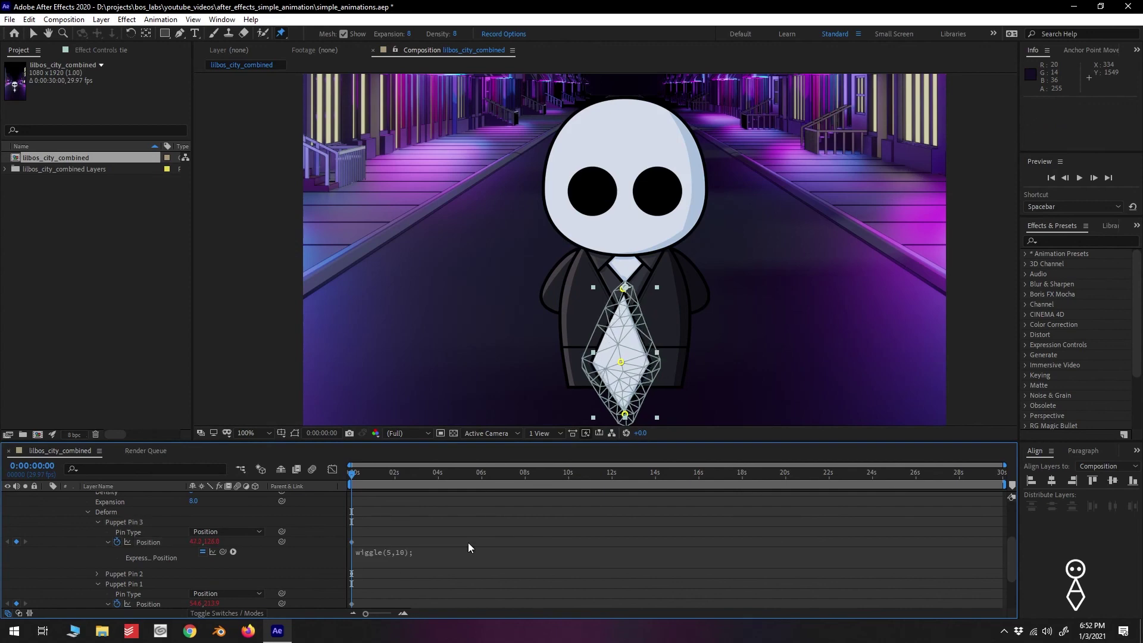
pyautogui.press('space')
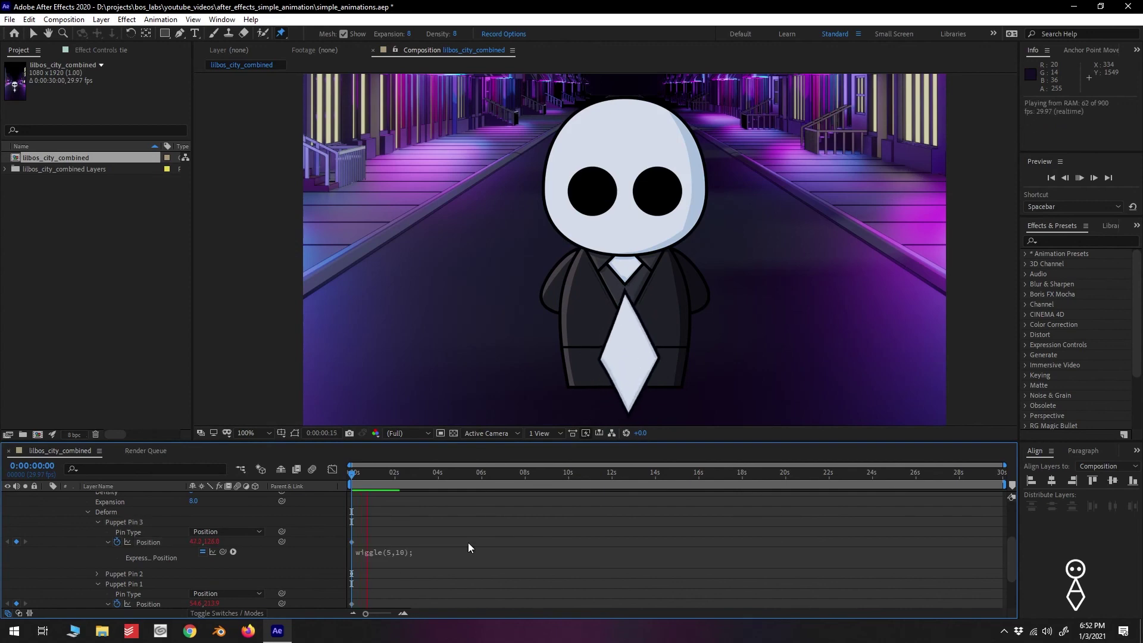